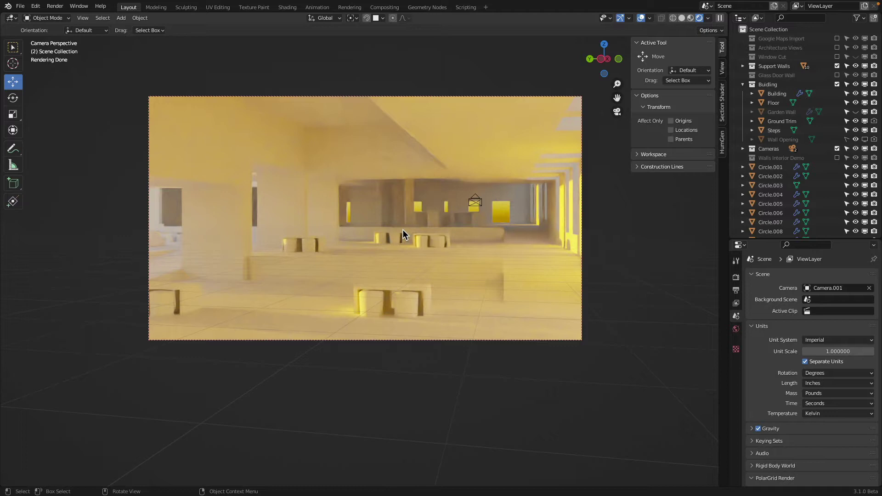
Show the scene in solid shading, hide the Building object and view the furniture pieces from the top in wireframe
key("z")
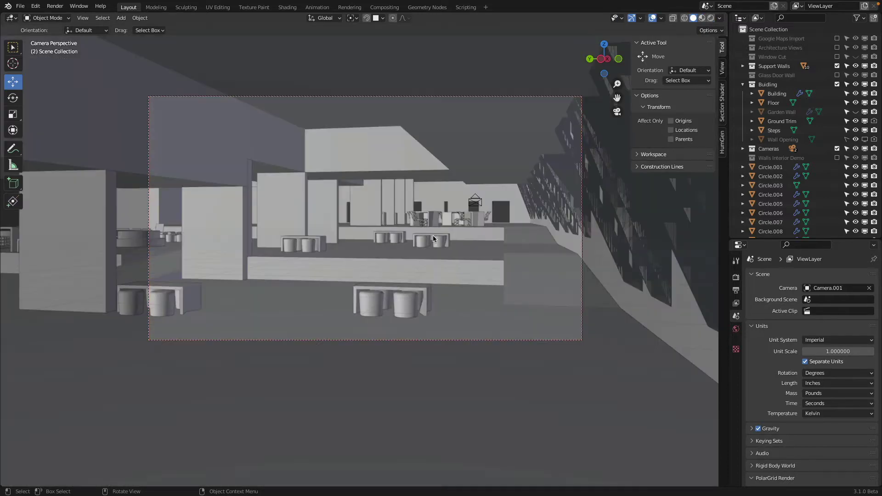
left_click(856, 93)
key("KP_0")
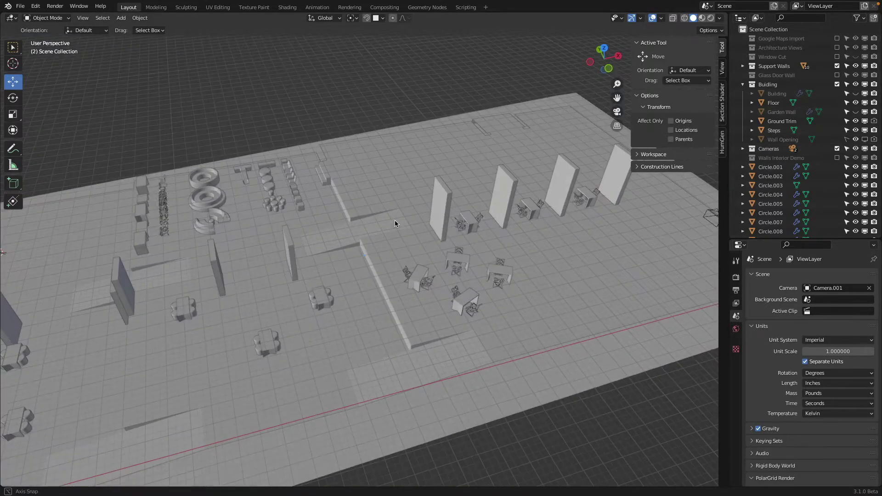
key("KP_7")
scroll(395, 219, "down", 3)
scroll(354, 224, "up", 4)
middle_click_drag(307, 114, 392, 209, "shift")
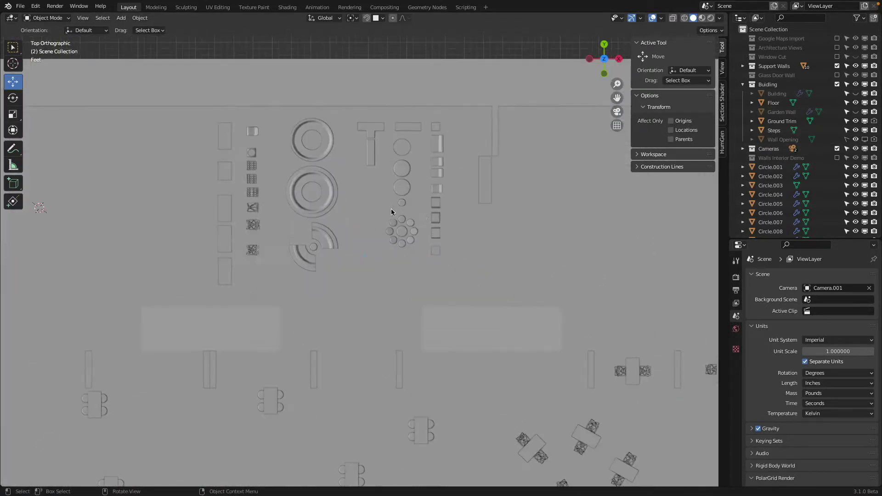
scroll(396, 211, "up", 3)
key("shift+z")
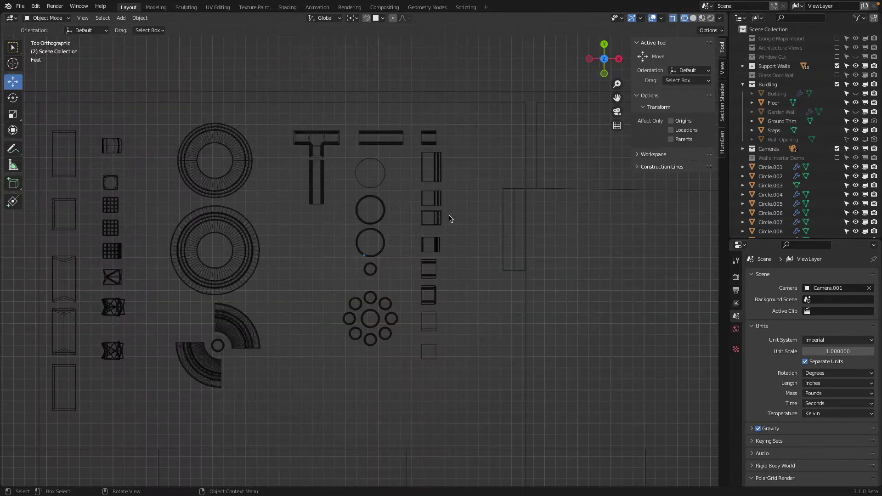
Duplicate the long bench seat and the shorter seat beside it, placing the copies about 780 inches away in negative X on open floor
middle_click_drag(430, 236, 561, 277)
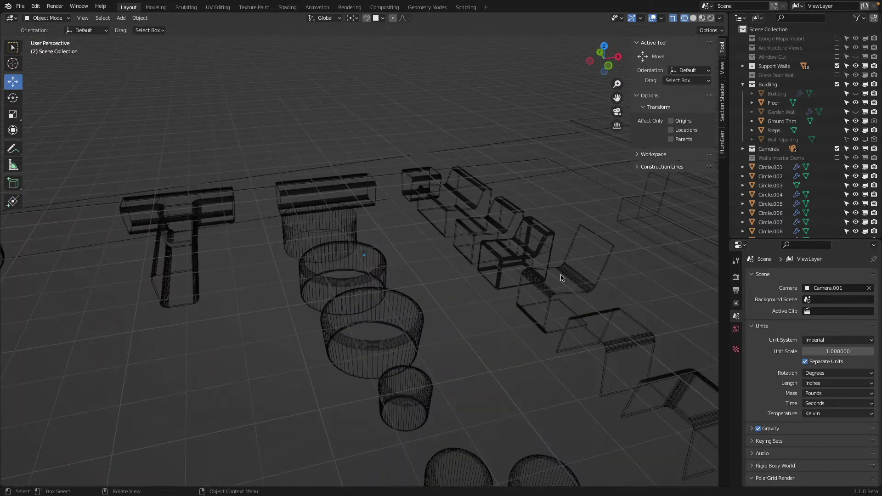
left_click(476, 236)
key("shift+z")
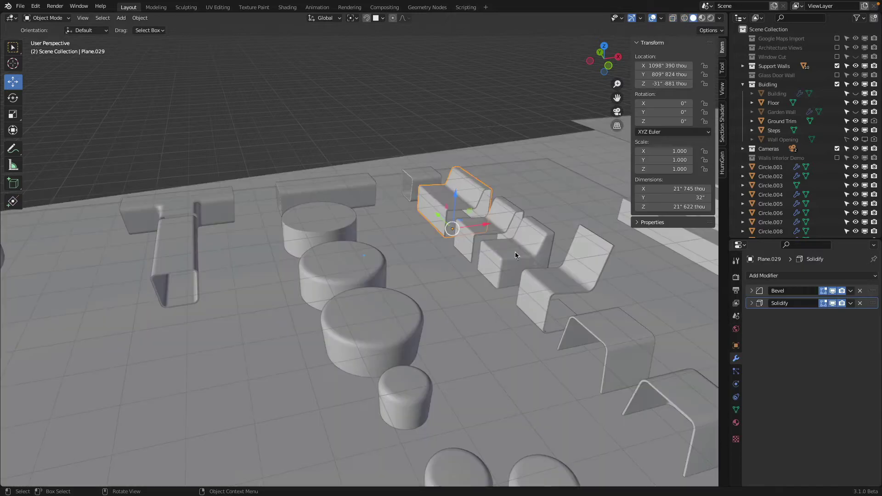
left_click(513, 214)
left_click(479, 192, "shift")
scroll(479, 194, "down", 4)
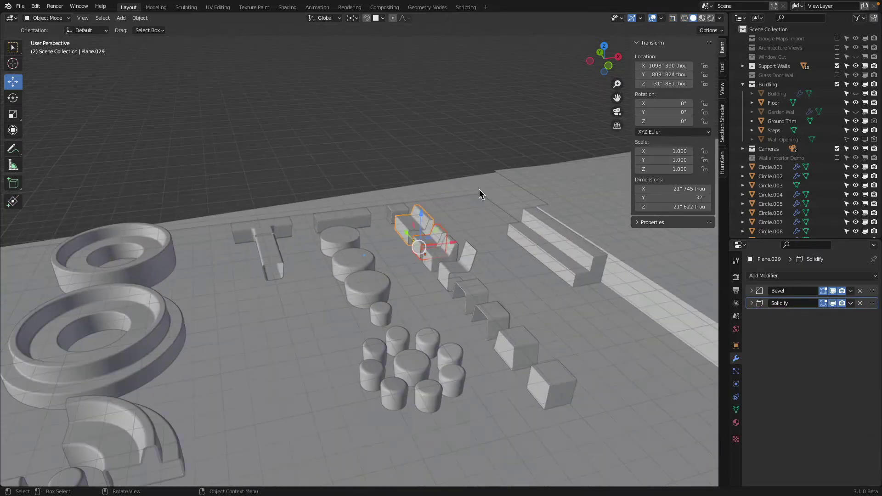
key("KP_7")
scroll(474, 187, "down", 3)
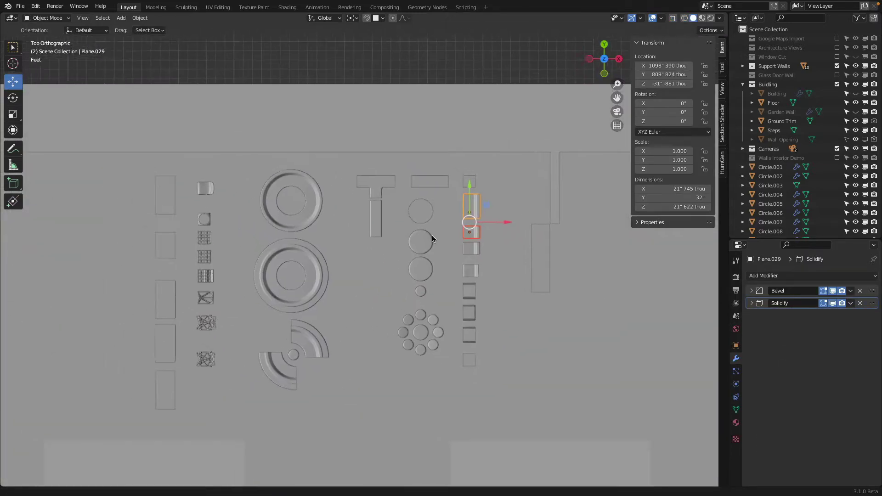
middle_click_drag(504, 253, 582, 218, "shift")
key("shift+d")
left_click(139, 243)
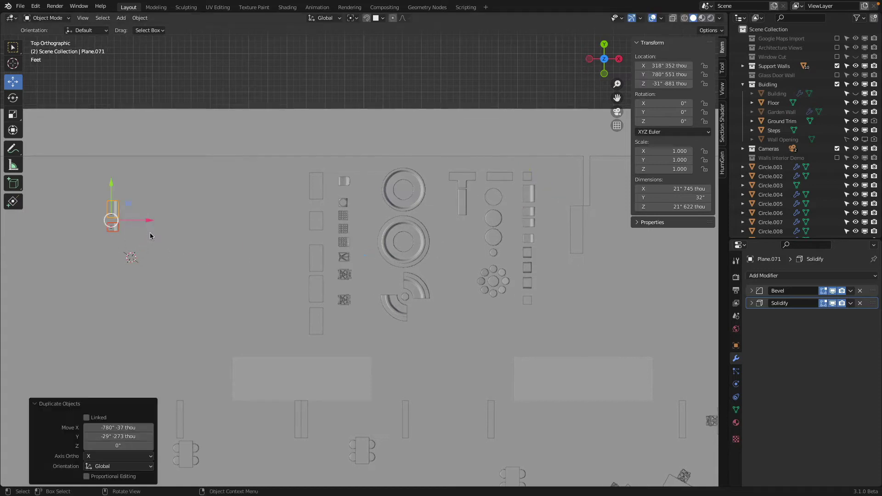
Duplicate the two copied seats in place and rotate the new pair 180° about the global Z axis
middle_click_drag(120, 234, 335, 240, "shift")
scroll(322, 200, "up", 7)
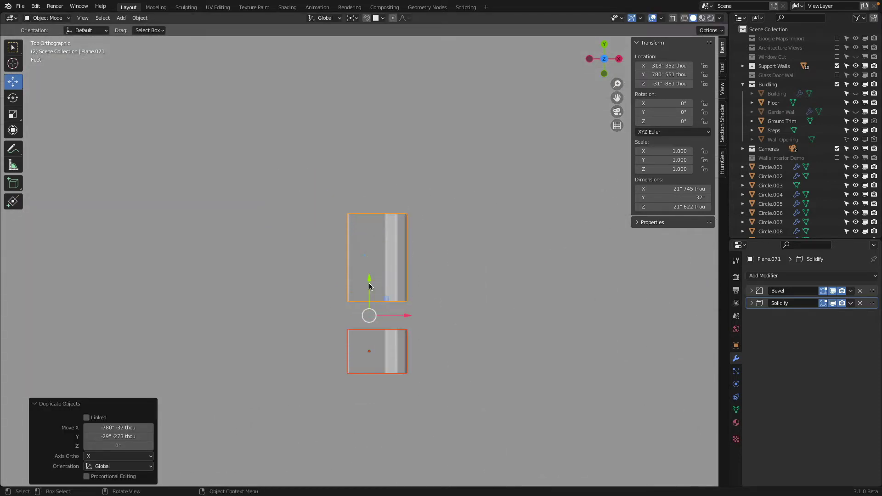
key("shift+d")
right_click(370, 287)
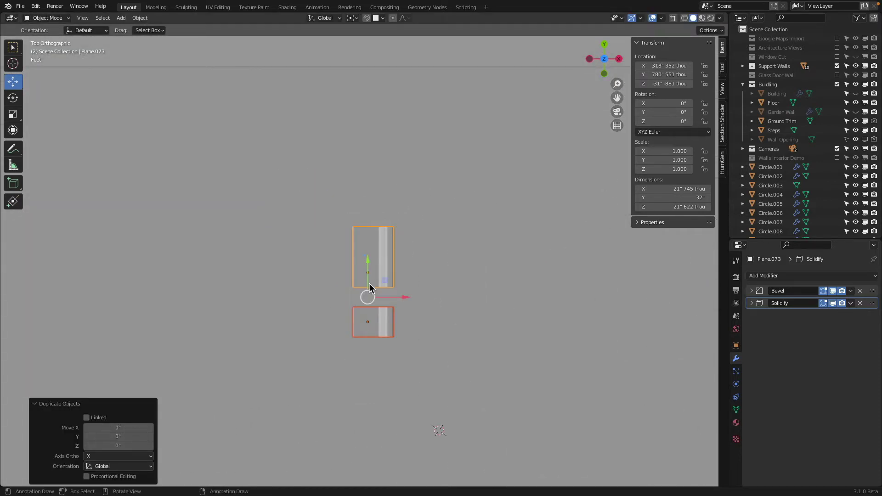
type("rz180")
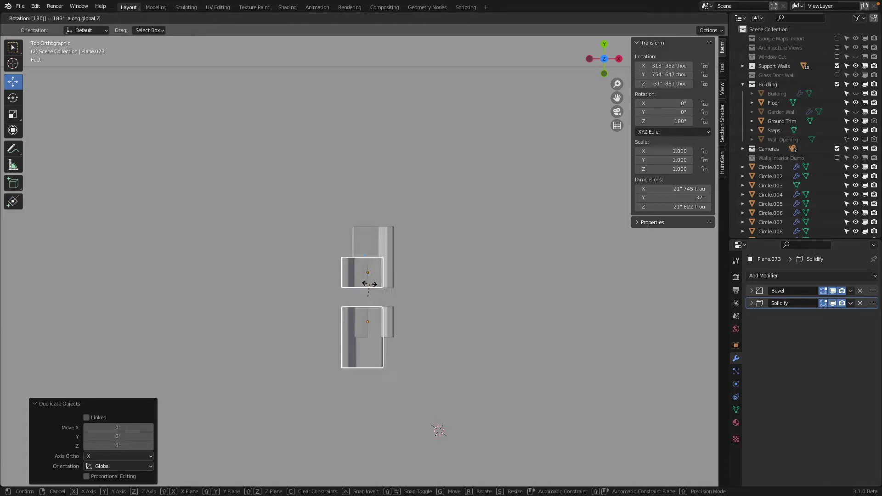
key("Return")
Move the rotated pair in negative X to face the other pair across an aisle, aligning their ends in Y with vertex snapping
scroll(382, 289, "up", 2)
left_click_drag(404, 322, 278, 317)
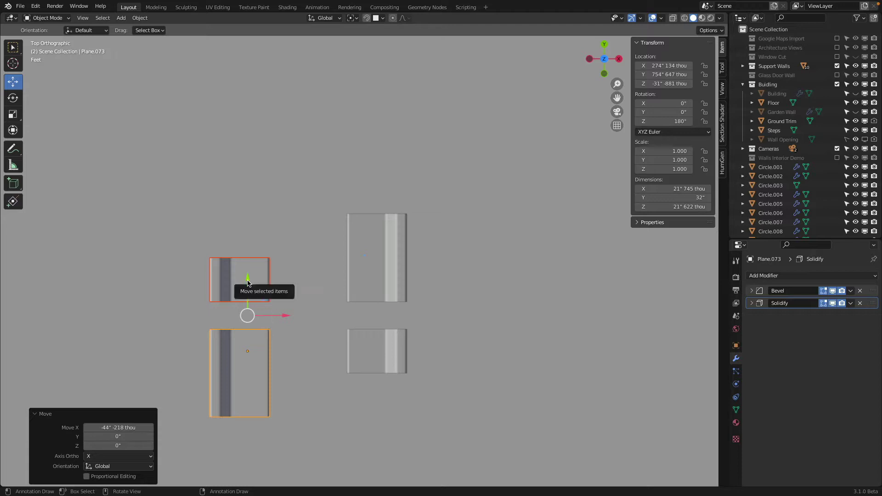
left_click_drag(251, 289, 365, 216)
left_click(380, 18)
left_click(351, 41)
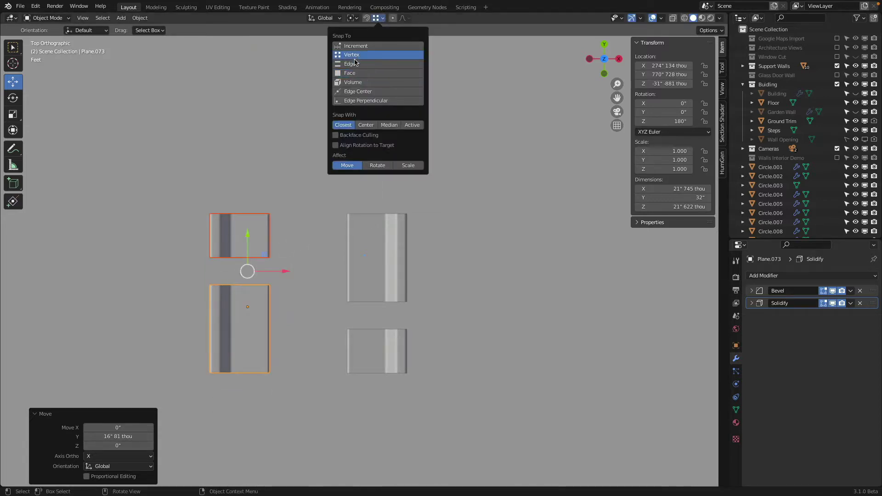
left_click_drag(257, 235, 324, 237)
left_click_drag(281, 273, 310, 274)
Select all four seats, set snapping to Face and lower them about 23 inches along Z onto the floor
middle_click_drag(310, 274, 489, 250)
left_click(384, 291, "shift")
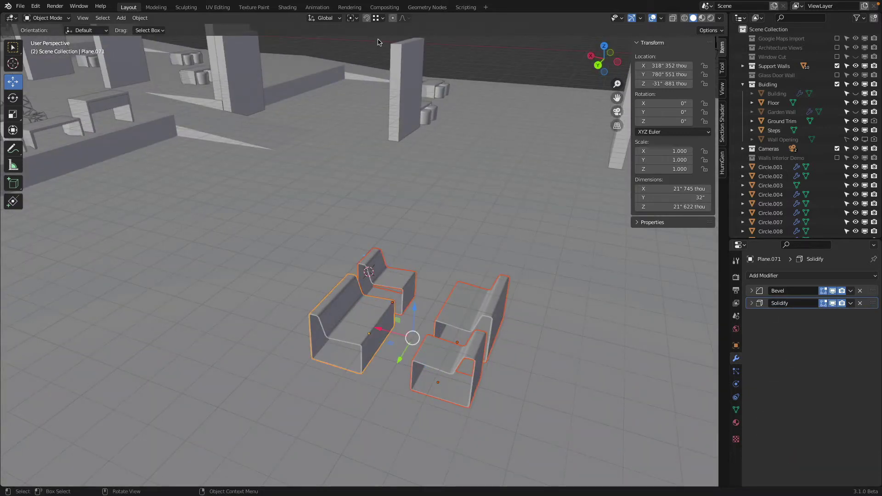
left_click(378, 18)
left_click(371, 75)
middle_click_drag(403, 350, 407, 310)
left_click_drag(401, 307, 365, 429)
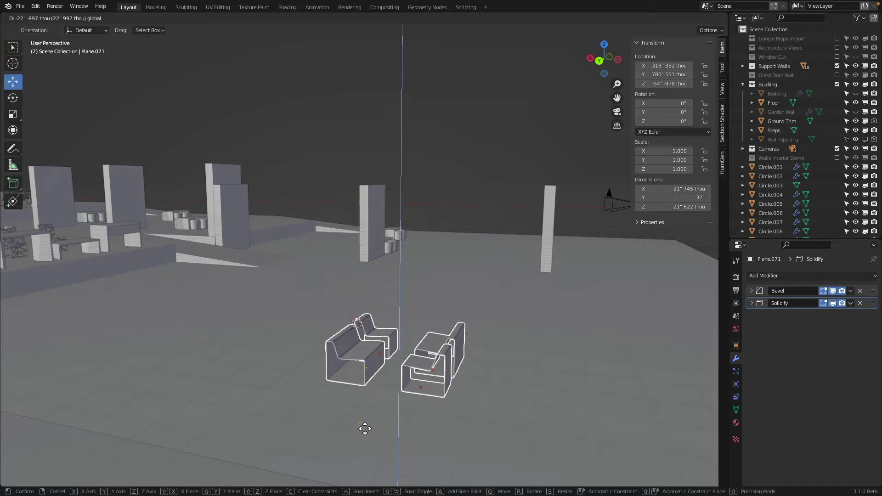
left_click(365, 428)
Add a 24-inch mesh plane and place it on the floor in the middle of the four seats
key("KP_7")
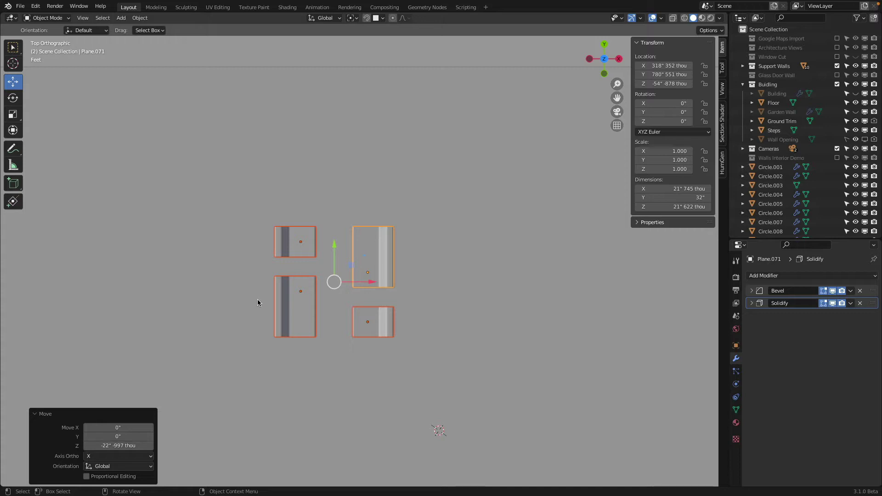
key("shift+a")
mouse_move(308, 247)
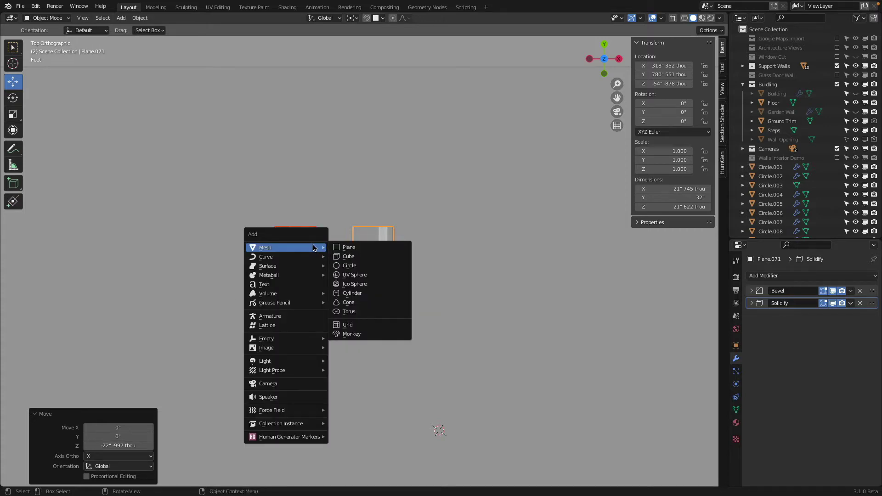
left_click(344, 249)
key("g")
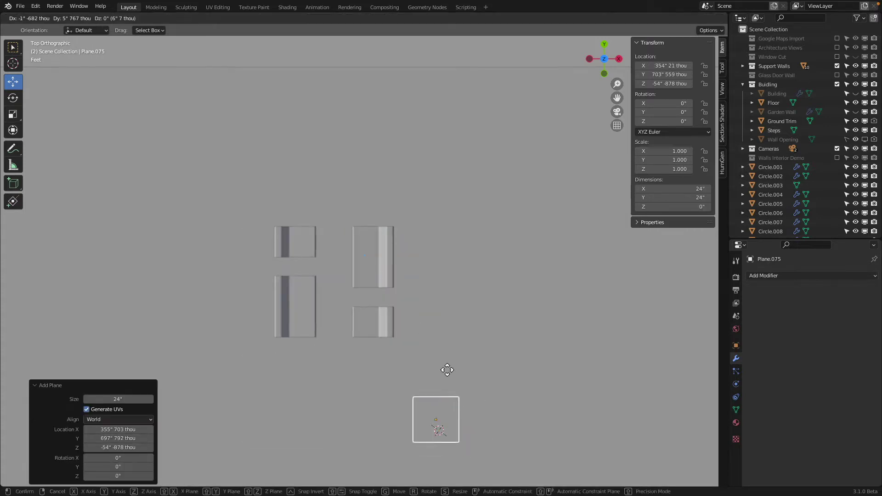
left_click(356, 256)
middle_click_drag(344, 307, 464, 261)
key("g")
key("z")
left_click(498, 420)
Set snapping to Vertex and scale the plane's mesh by about 3.4 so that it extends beyond all four seats
middle_click_drag(499, 420, 174, 140)
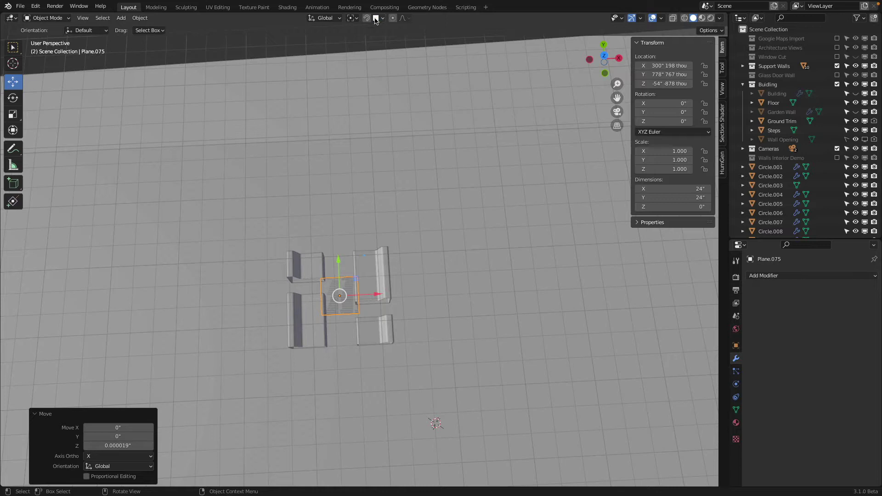
left_click(375, 20)
left_click(363, 55)
left_click(603, 56)
key("Tab")
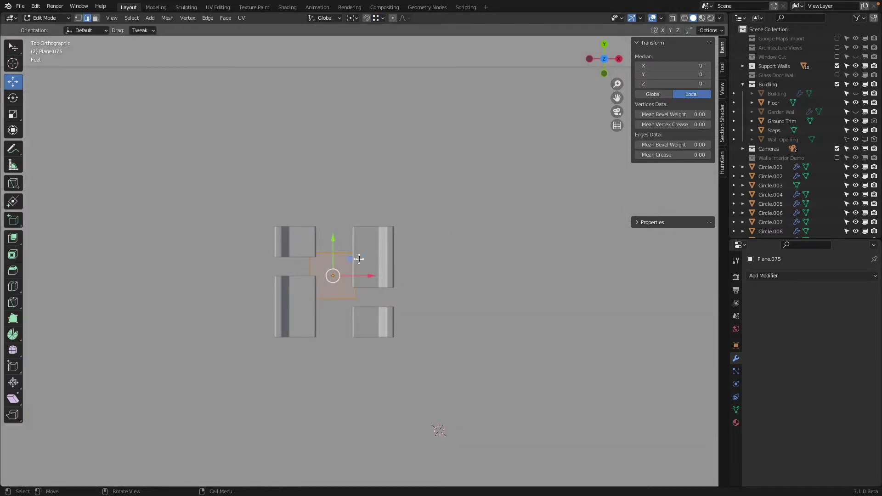
key("s")
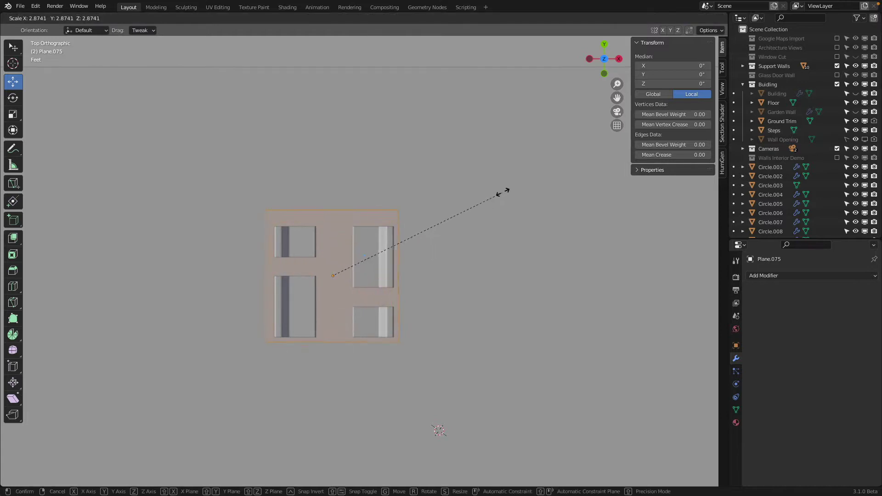
left_click(528, 170)
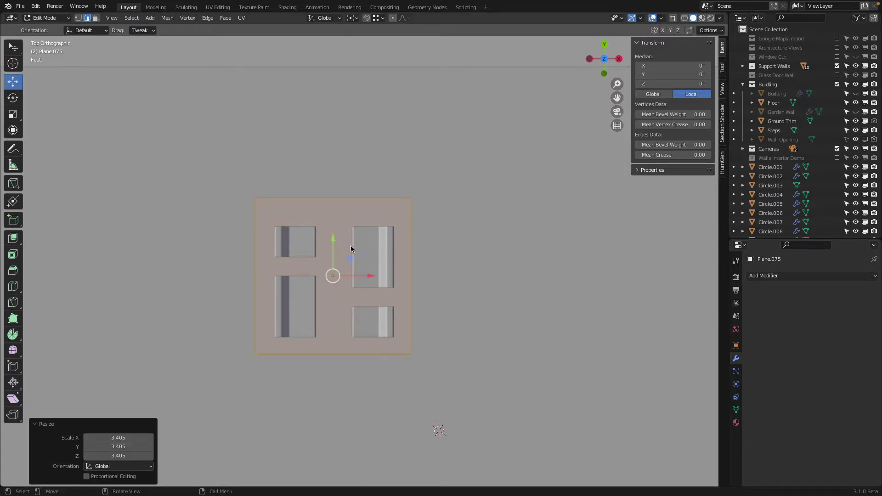
Extrude the plane upward into a box around the seats, trying extrusion heights of 108, 96 and 84 inches
key("Tab")
middle_click_drag(336, 238, 476, 206)
key("Tab")
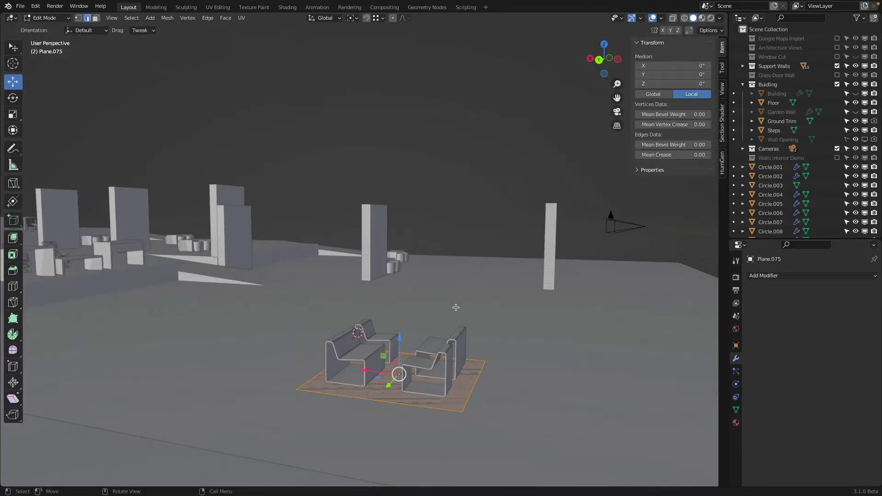
key("e")
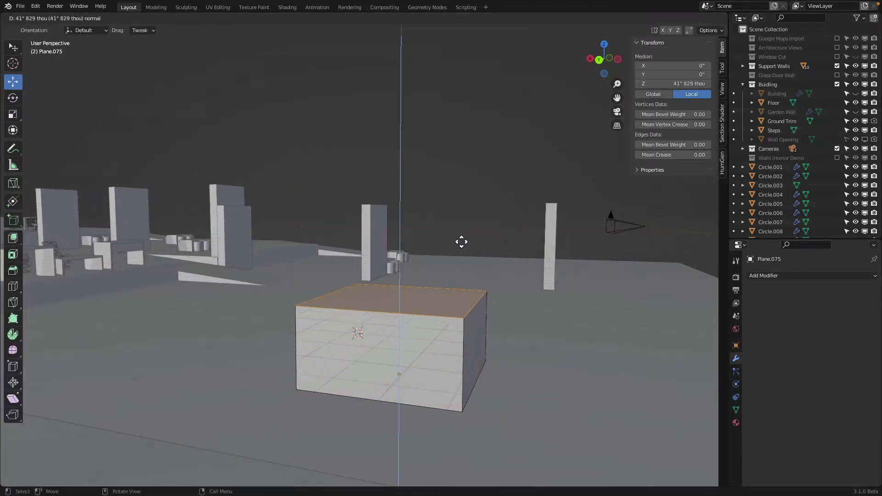
left_click(458, 216)
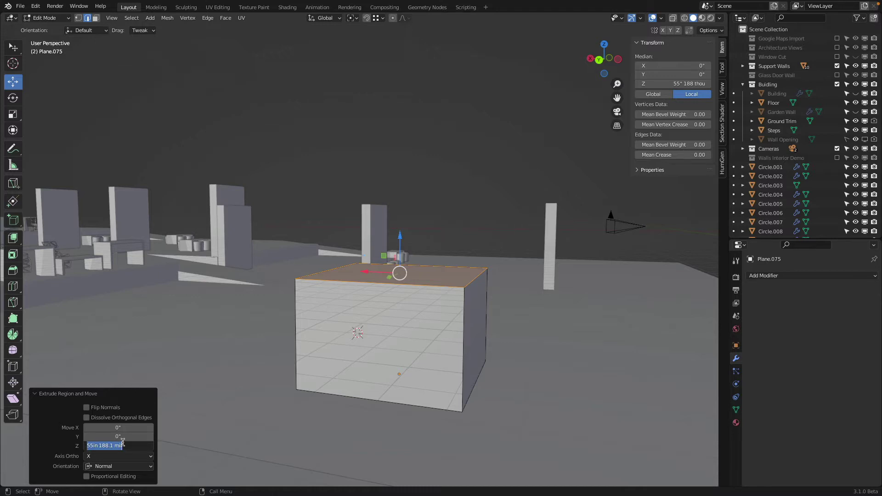
key("Return")
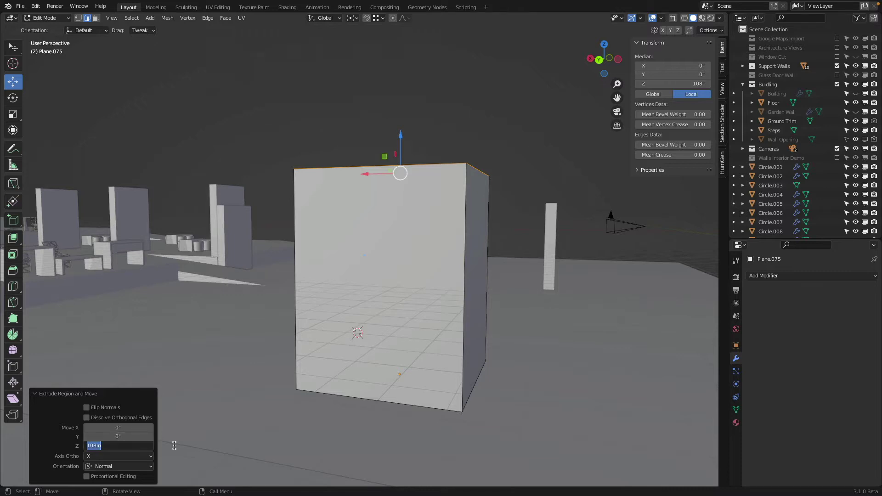
type("'")
key("Return")
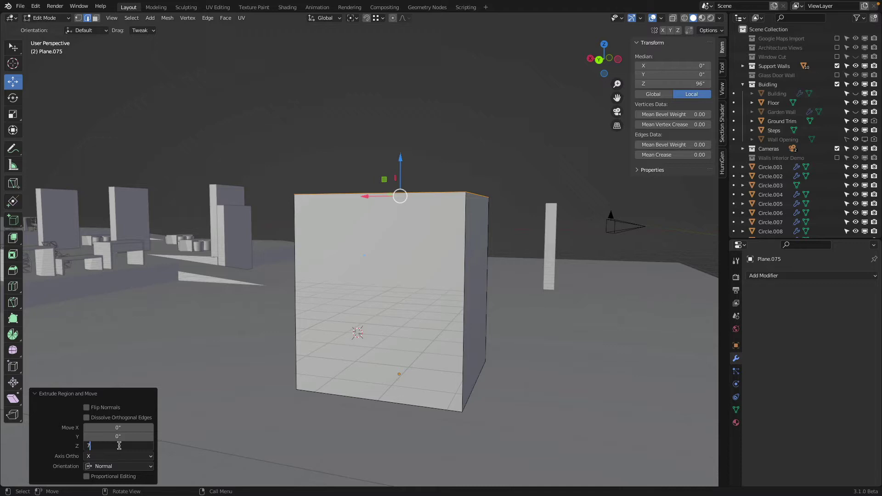
key("Return")
Show the box in wireframe and set its extrusion height to 6 feet
key("z")
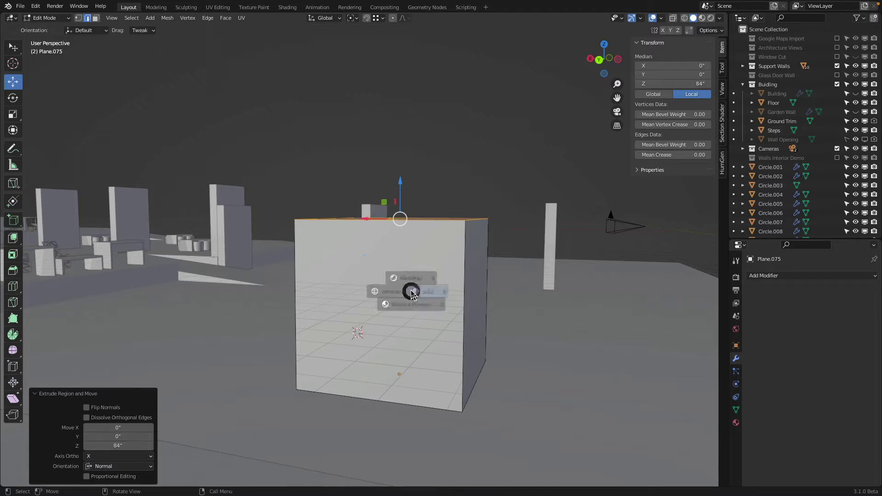
left_click(348, 291)
middle_click_drag(389, 301, 402, 299)
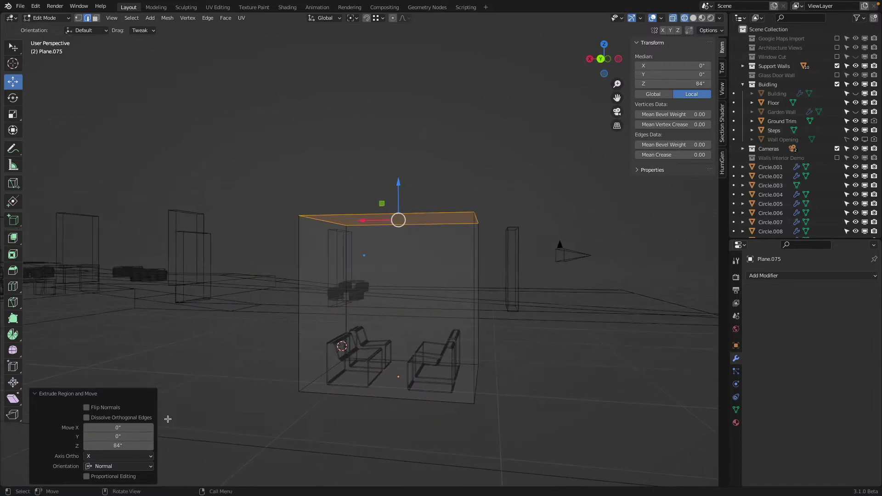
left_click(122, 450)
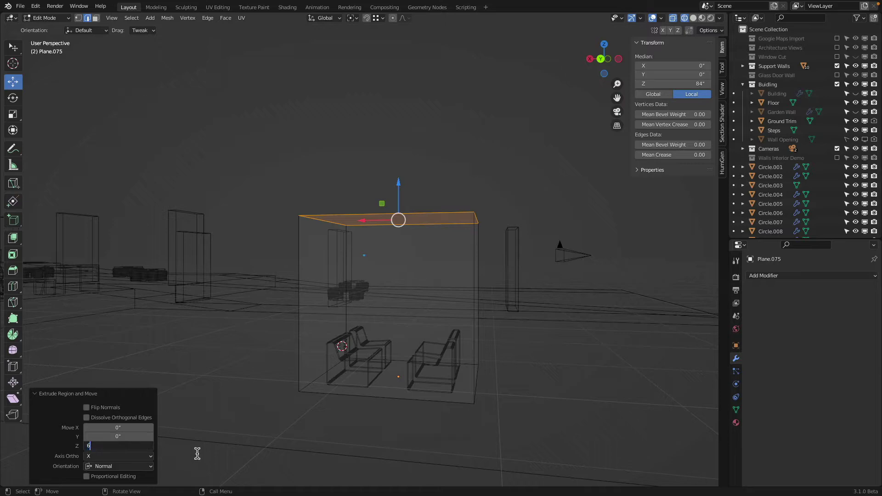
type("6'")
key("Return")
middle_click_drag(364, 325, 176, 326)
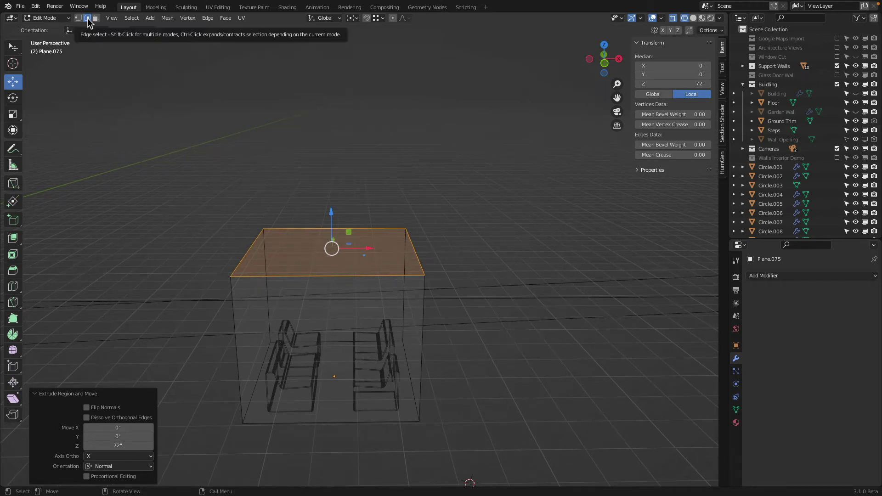
key("ctrl+r")
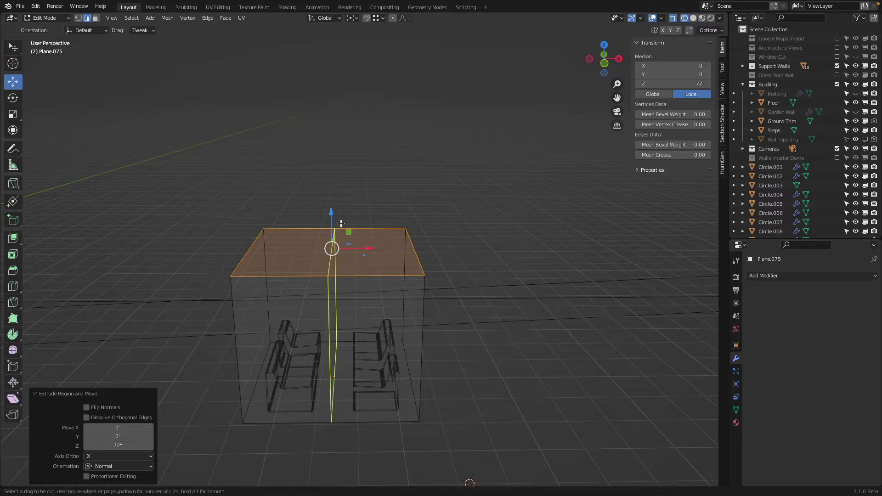
key("Escape")
Subdivide two opposite top edges of the box with one cut to create a centre line across its top face
middle_click_drag(386, 184, 345, 197)
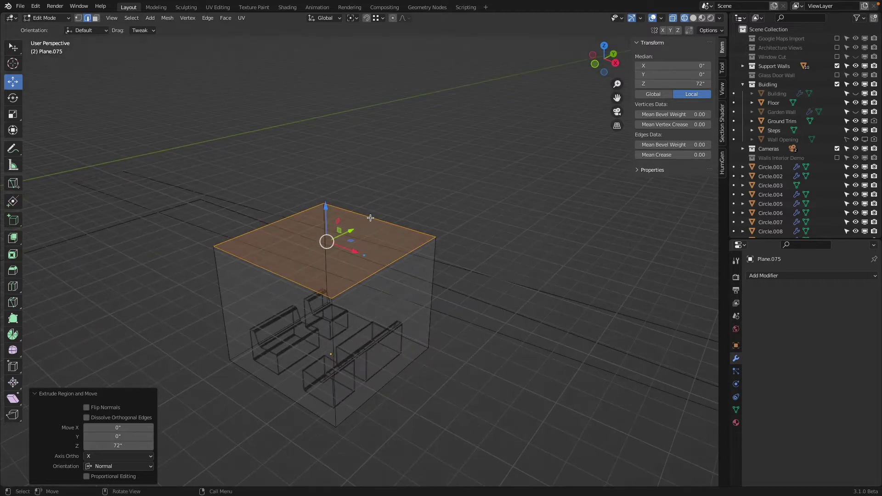
left_click(375, 222)
left_click(275, 286, "shift")
key("alt+z")
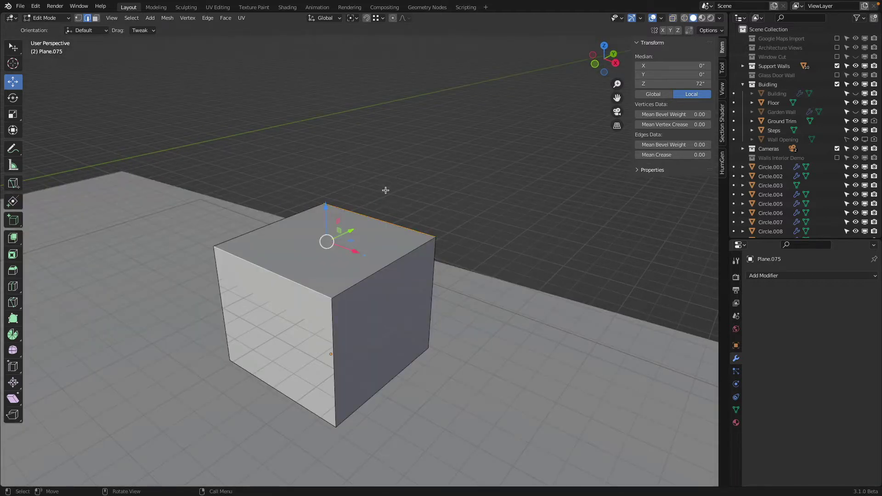
key("z")
left_click(303, 177)
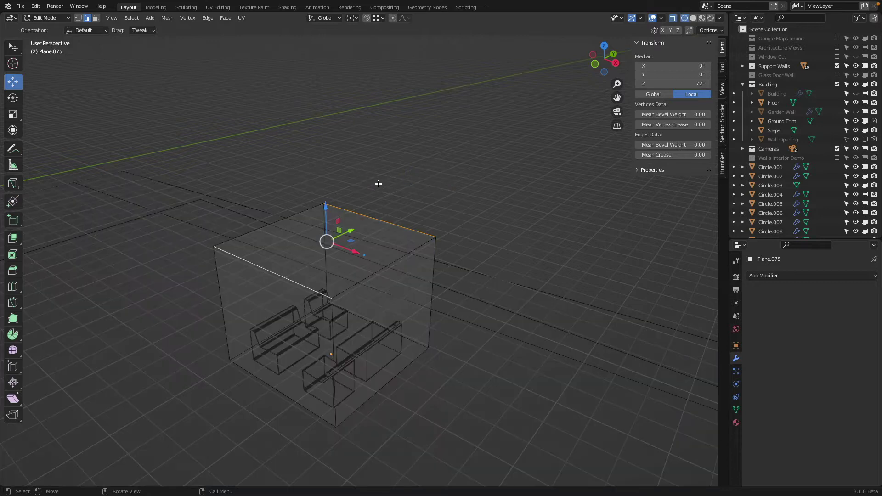
right_click(372, 176)
left_click(372, 176)
middle_click_drag(328, 241, 312, 250)
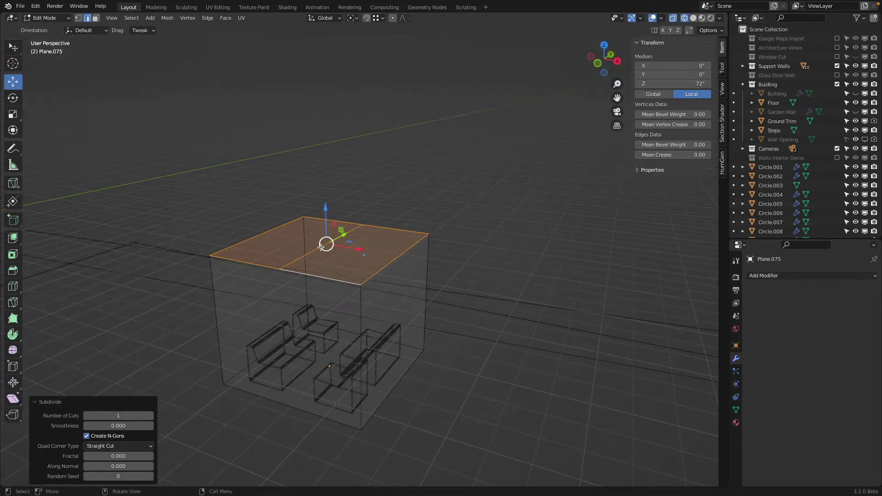
Raise the new centre edge about 20 inches along Z to form a gable roof ridge, and return to solid shading
left_click(311, 252)
left_click(325, 240)
key("g")
key("z")
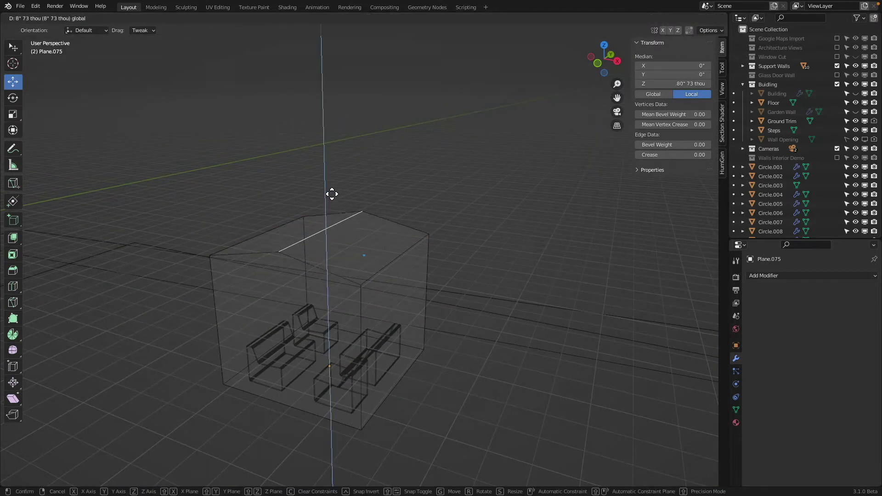
left_click(330, 175)
mouse_move(331, 175)
middle_mouse_down()
mouse_move(399, 237)
mouse_move(441, 252)
mouse_move(648, 239)
mouse_move(442, 257)
mouse_move(312, 152)
middle_mouse_up()
key("shift+z")
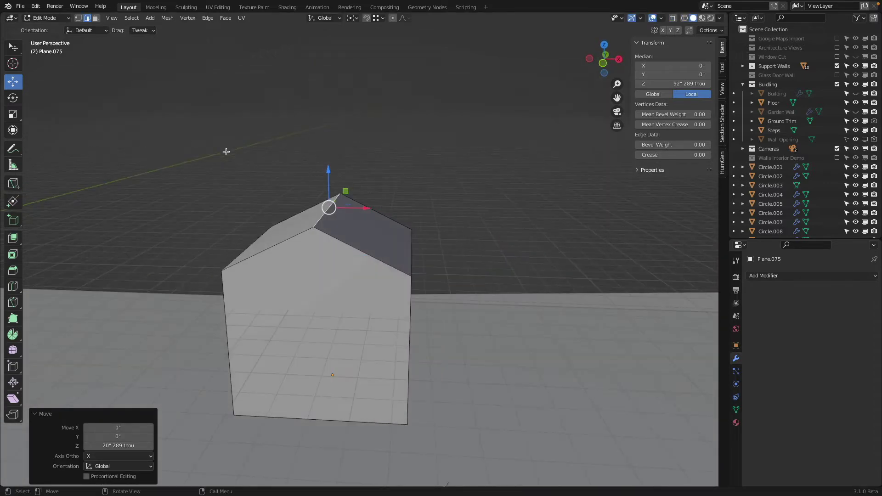
Return the house shape to Object Mode and apply its scale
left_click(13, 49)
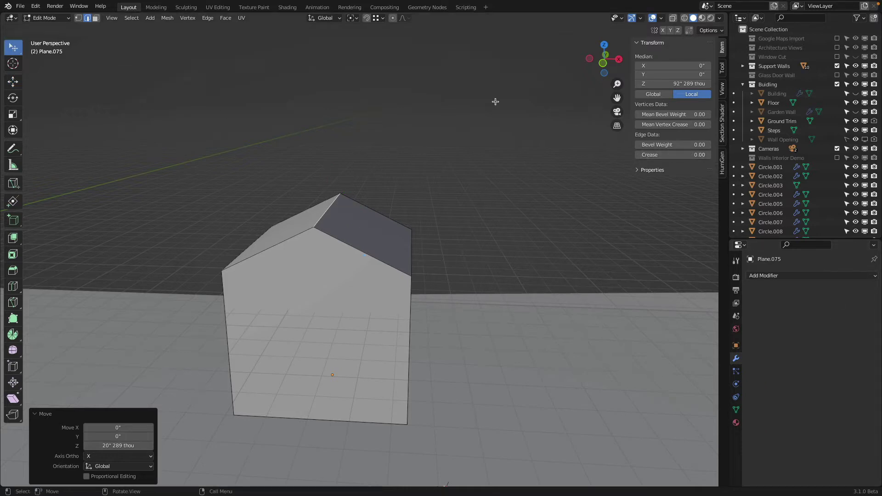
left_click(46, 18)
left_click(46, 27)
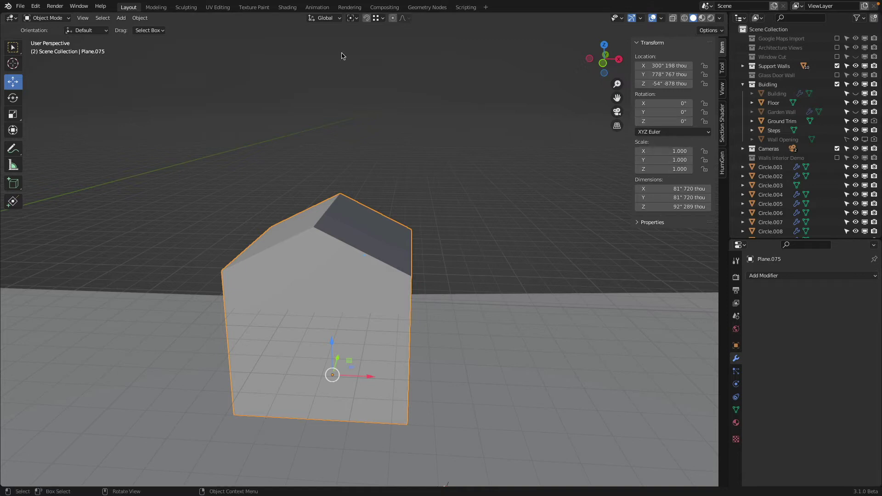
left_click(134, 19)
mouse_move(157, 67)
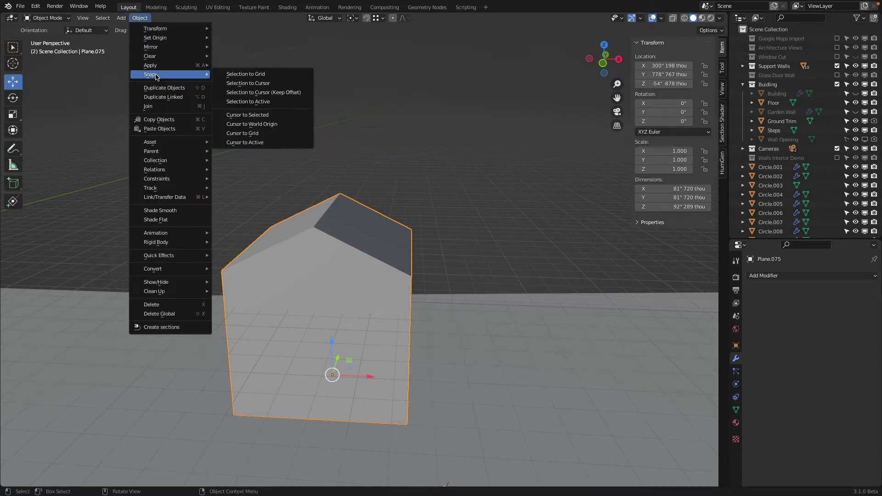
left_click(232, 83)
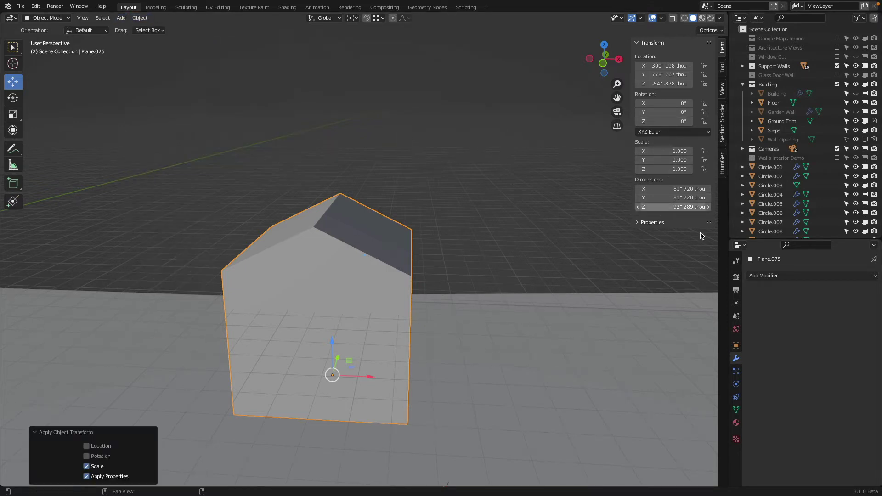
Add a Wireframe modifier to the house shape and set its thickness to 2 inches
left_click(756, 276)
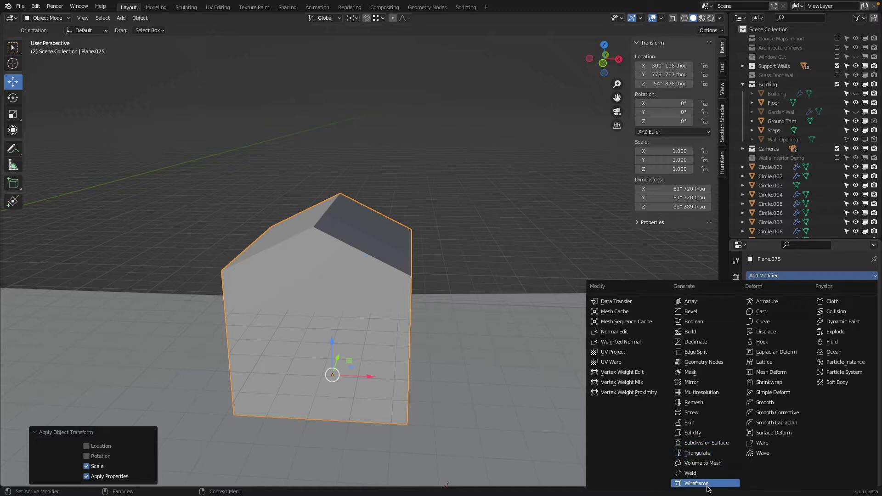
left_click(707, 483)
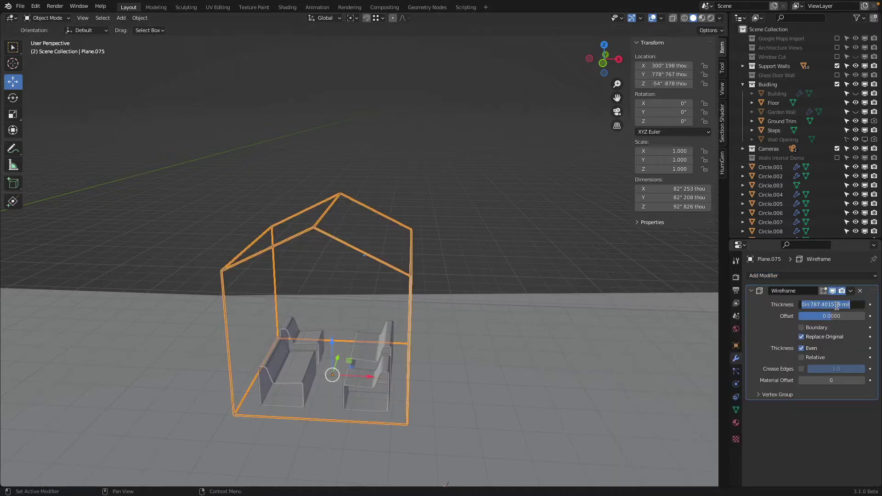
left_click(836, 306)
type("2")
key("Return")
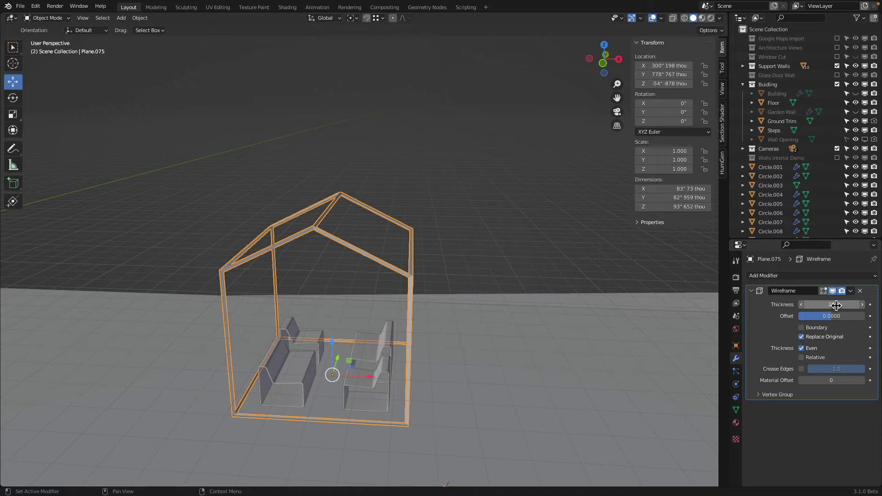
Subdivide the two vertical edges of one side wall with one cut to add a mid-height rail
middle_click_drag(458, 291, 393, 263)
key("alt+a")
left_click(404, 280)
left_click(371, 272)
left_click(370, 271)
key("Tab")
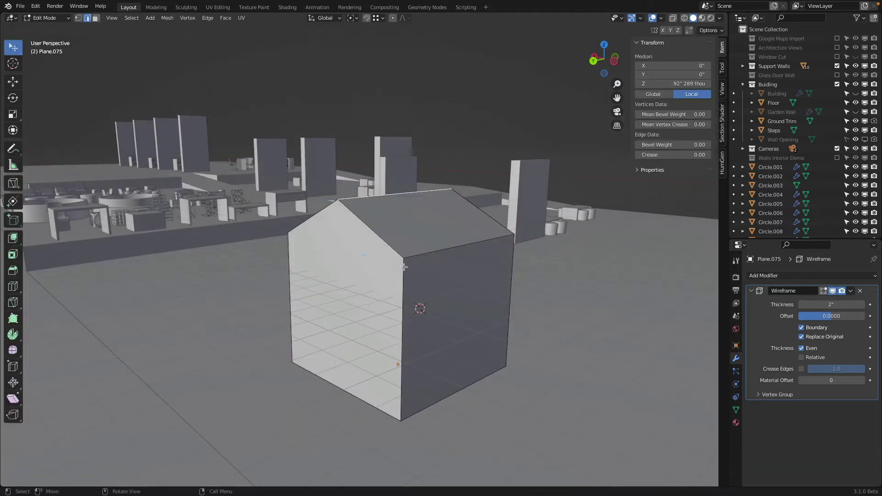
left_click(400, 321)
left_click(504, 306, "shift")
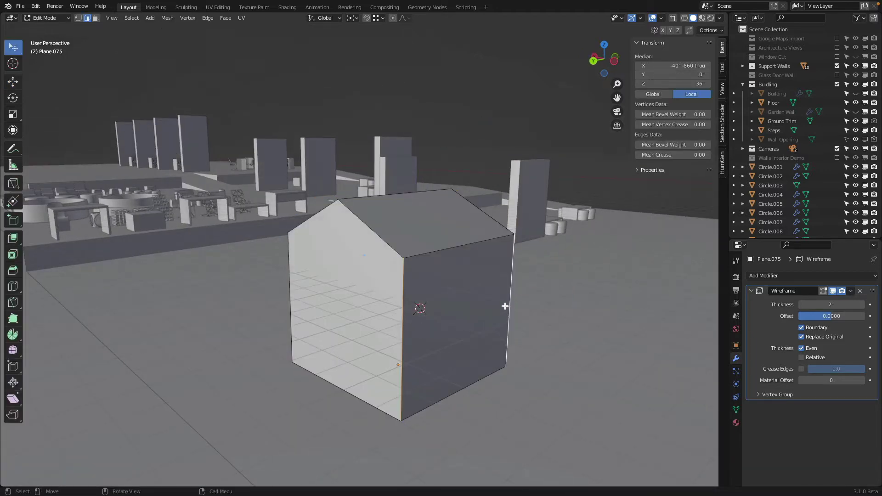
right_click(472, 303)
left_click(445, 221)
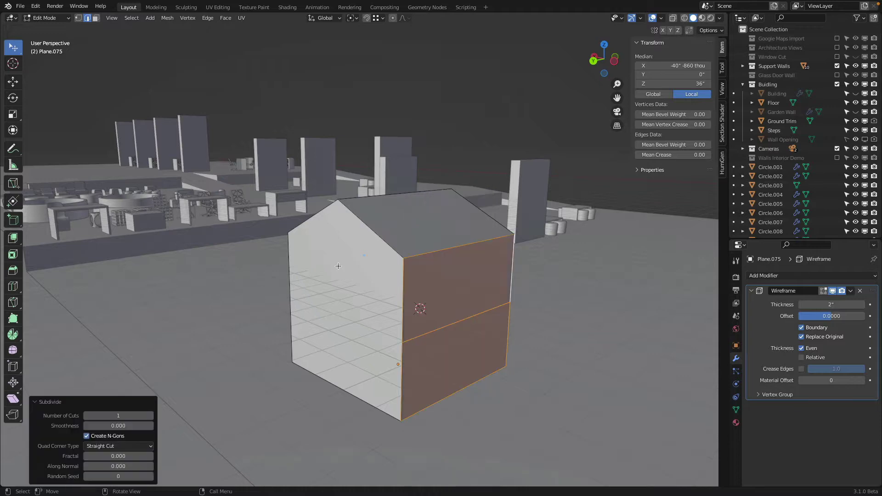
Subdivide the vertical edges of the opposite side wall with one cut for a matching mid-height rail
middle_click_drag(446, 221, 452, 271)
left_click(296, 299)
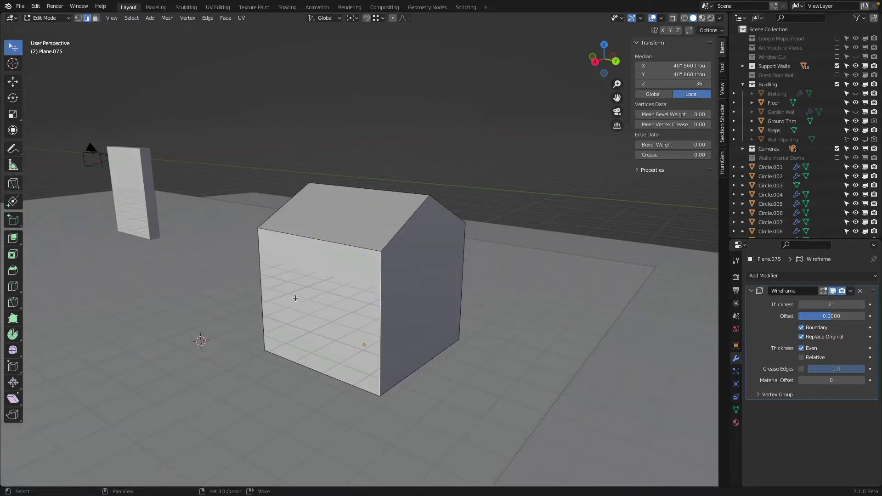
left_click(264, 286, "shift")
right_click(285, 242)
left_click(272, 217)
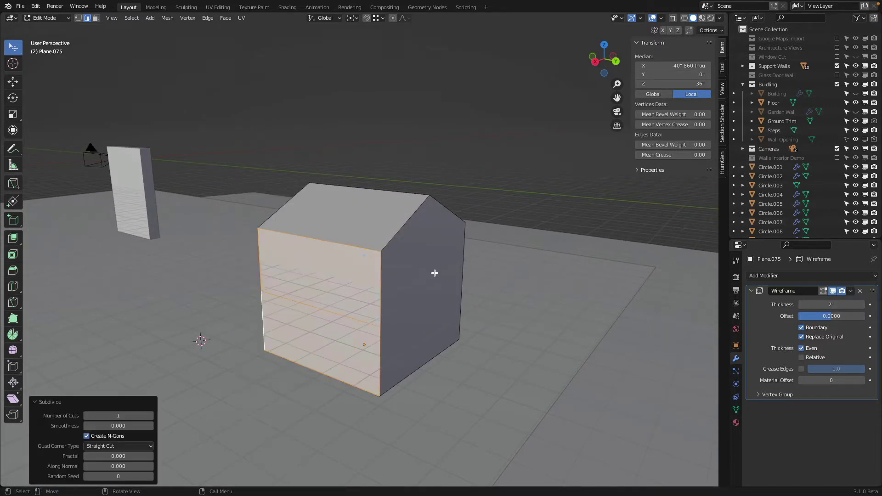
Dissolve the unwanted mid-height edge across the gable end so that the end of the frame stays open
key("Tab")
middle_click_drag(435, 273, 391, 286)
key("Tab")
left_click(79, 19)
middle_click_drag(341, 262, 475, 275)
left_click(399, 330)
key("Tab")
key("Tab")
key("x")
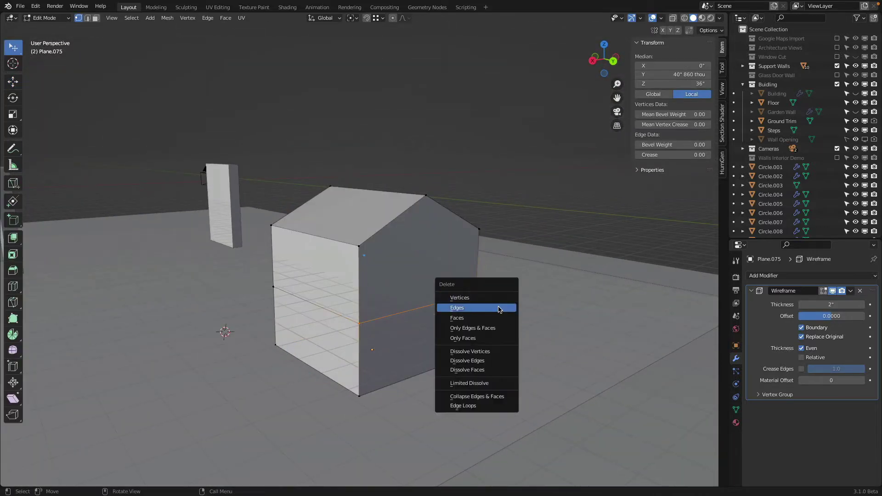
left_click(500, 361)
key("Tab")
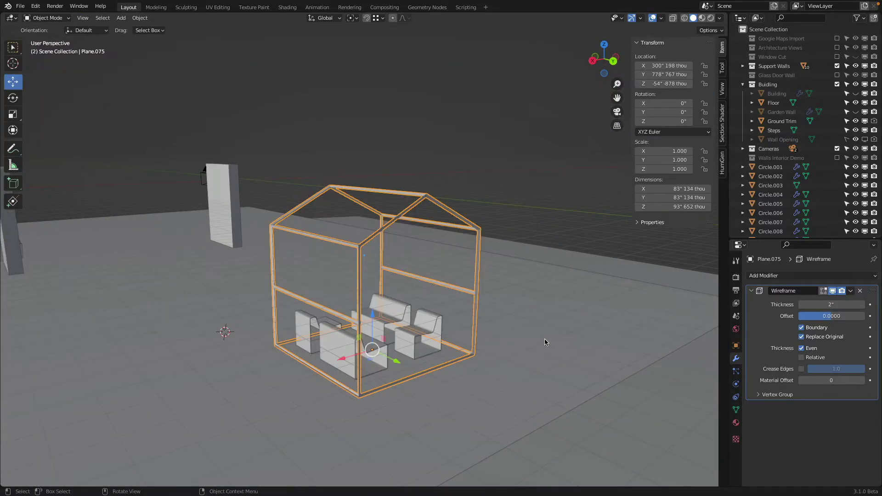
Try lowering the roof ridge below the wall tops, to a height of about 53 inches, for an inverted V-shaped roof
middle_click_drag(545, 338, 88, 339)
middle_click_drag(415, 244, 389, 259)
key("Tab")
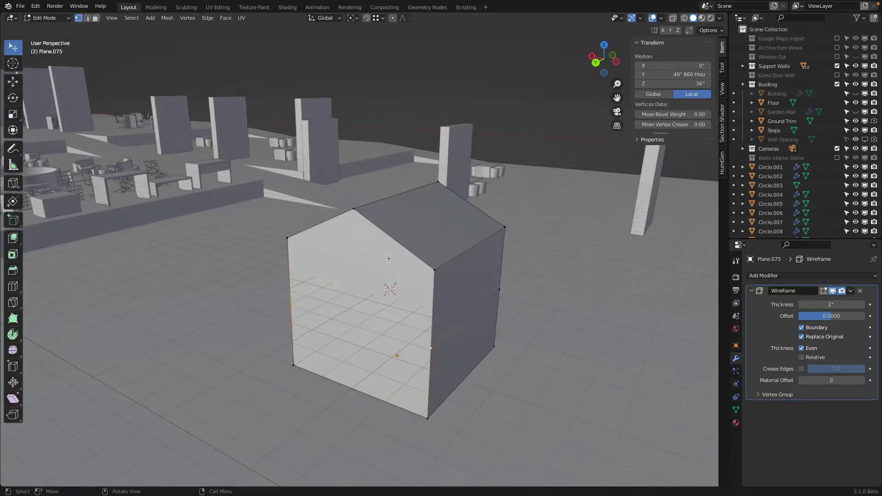
left_click(447, 173, "shift")
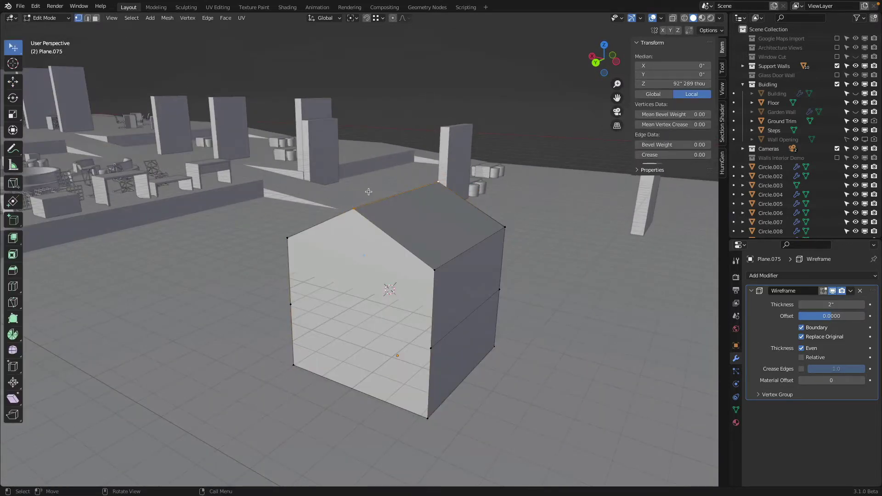
key("g")
key("z")
left_click(376, 244)
key("Tab")
middle_click_drag(427, 250, 446, 259)
key("Tab")
key("g")
key("z")
left_click(481, 258)
key("Tab")
key("Tab")
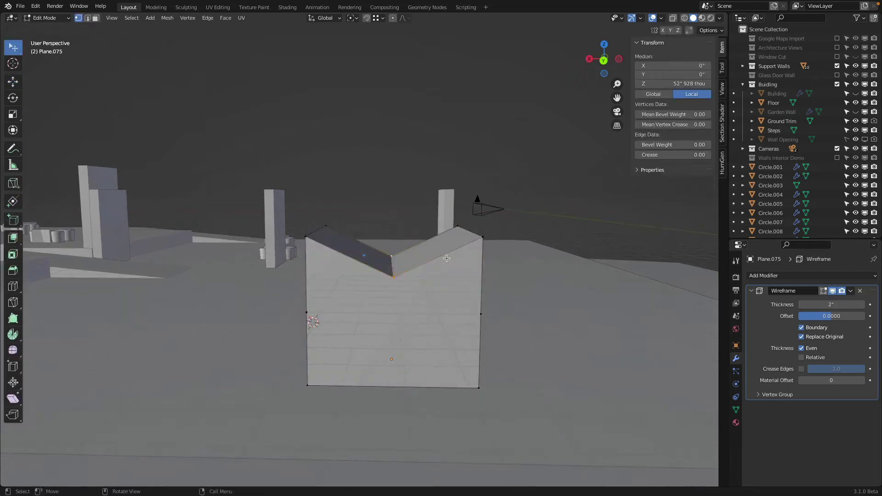
Try another vertical position for the roof ridge, and undo the ridge moves back to the original gable
key("g")
key("z")
left_click(454, 196)
key("Tab")
middle_click_drag(455, 197, 438, 302)
key("Tab")
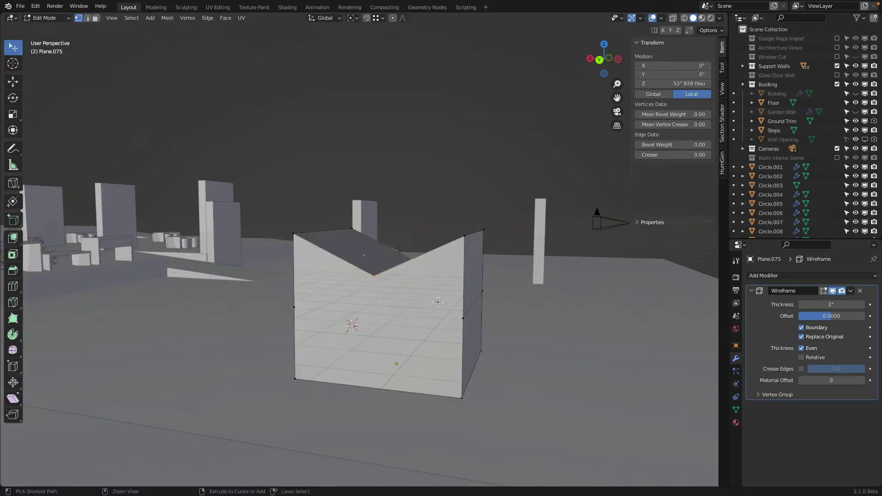
key("ctrl+z")
key("ctrl+z")
key("ctrl+z")
key("ctrl+z")
key("ctrl+z")
key("ctrl+z")
Add a cube mesh and place it, seen from the top, on the open floor away from the house frame
middle_click_drag(439, 302, 496, 306)
middle_click_drag(423, 299, 448, 283)
scroll(391, 299, "down", 4)
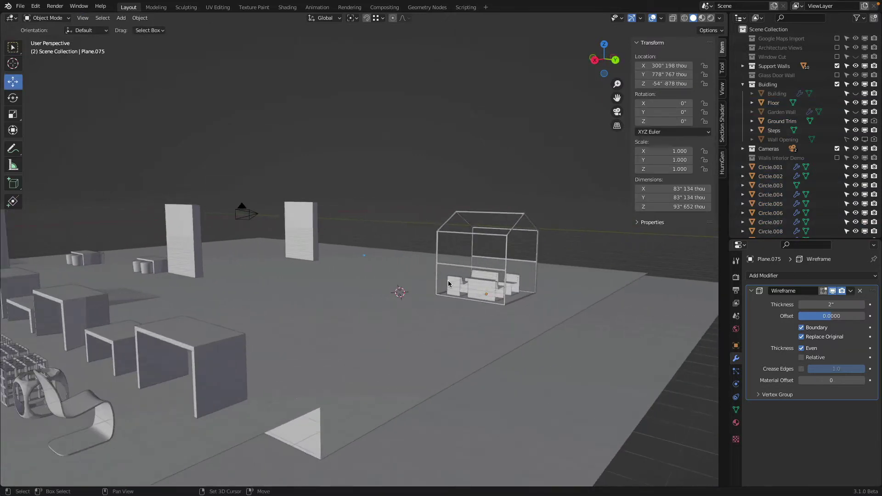
middle_click_drag(329, 247, 305, 239)
left_click(288, 149)
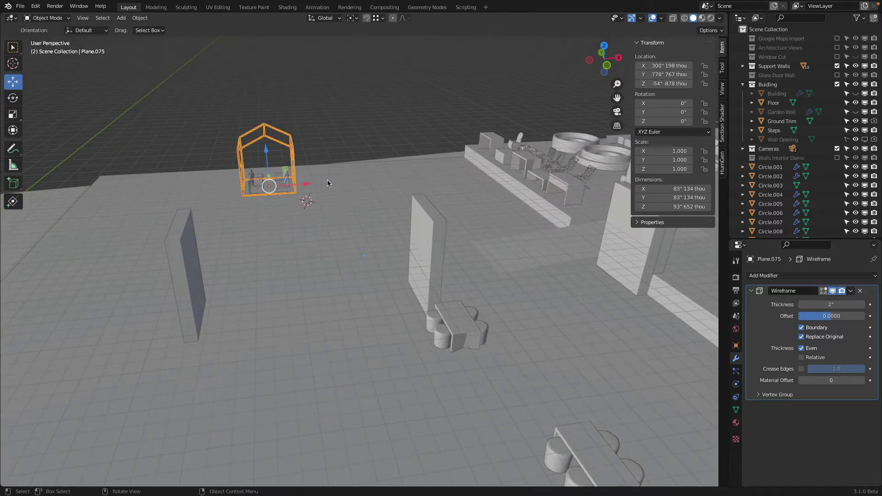
key("KP_7")
scroll(351, 188, "down", 6)
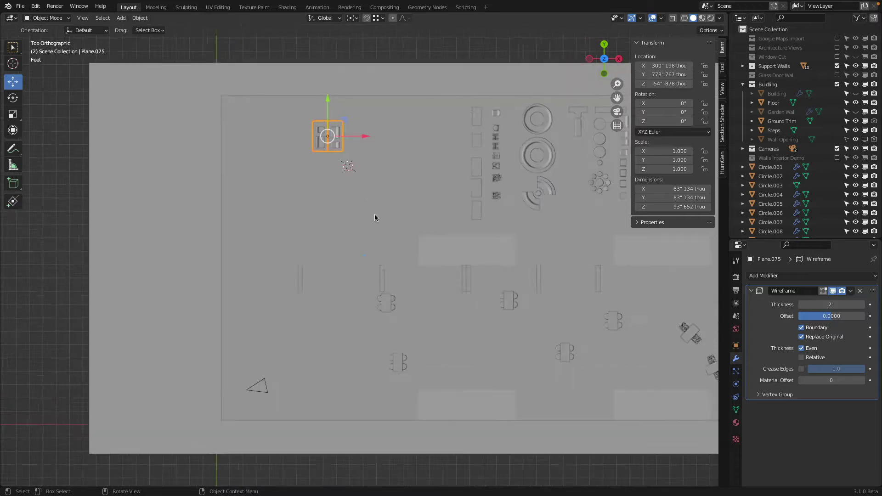
scroll(374, 217, "up", 1)
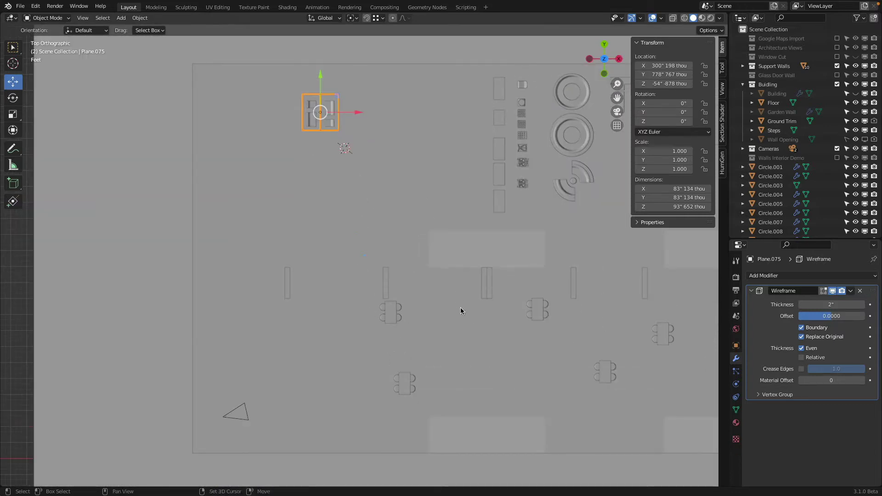
key("shift+a")
mouse_move(369, 164)
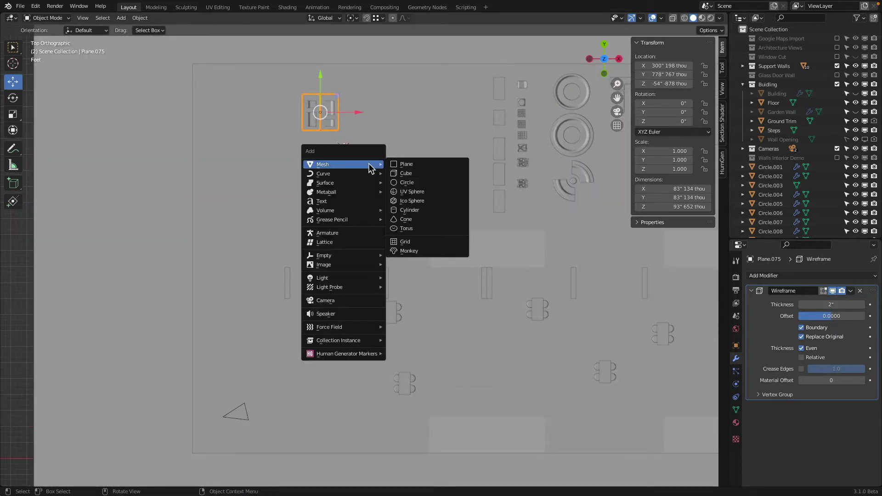
left_click(416, 176)
key("g")
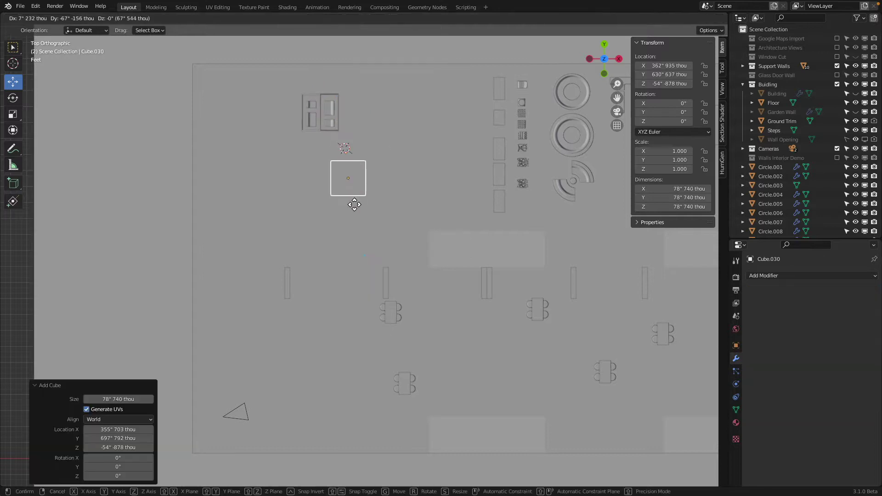
left_click(351, 271)
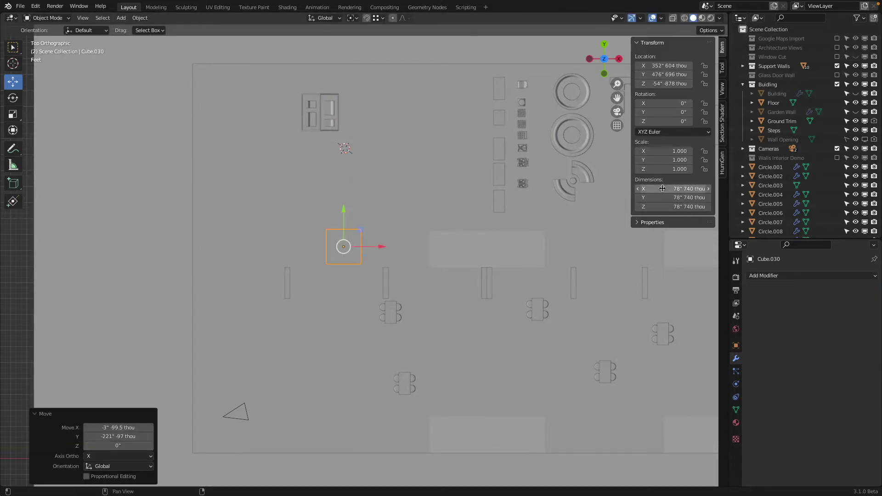
Set the cube's X, Y and Z dimensions to 80 inches each and apply its scale
left_click(663, 188)
type("80")
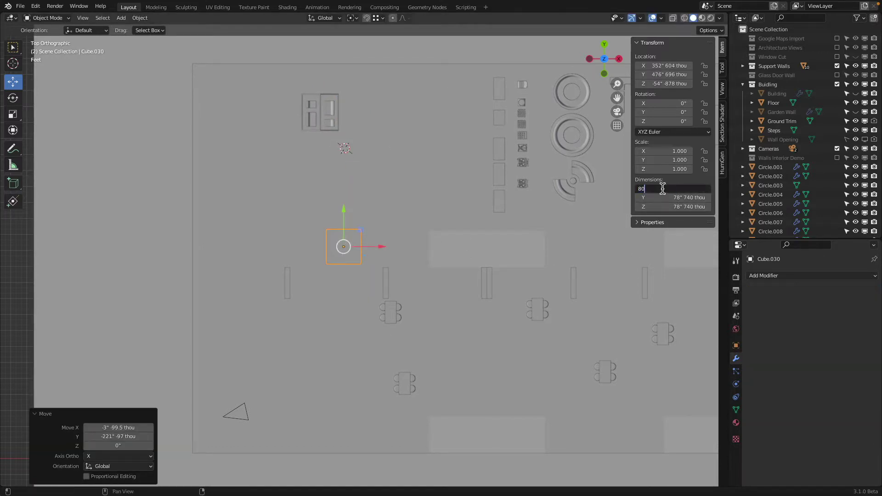
key("Tab")
type("80")
key("Tab")
type("80")
key("Return")
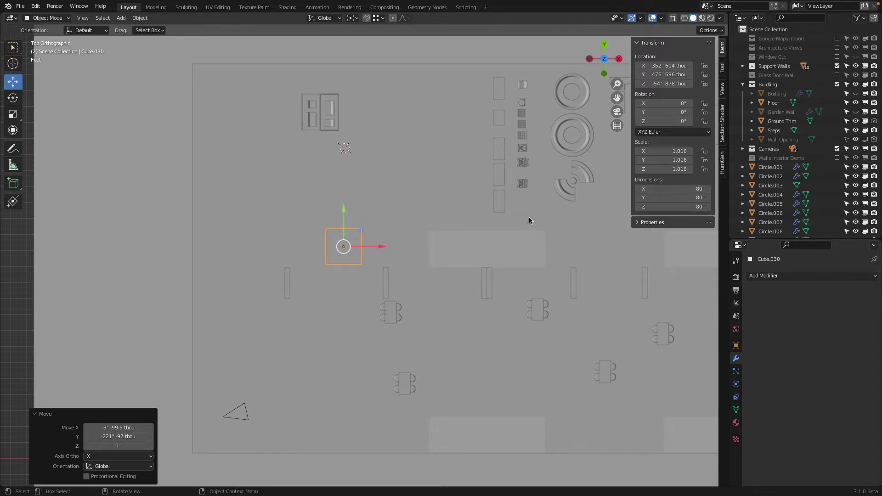
left_click(139, 17)
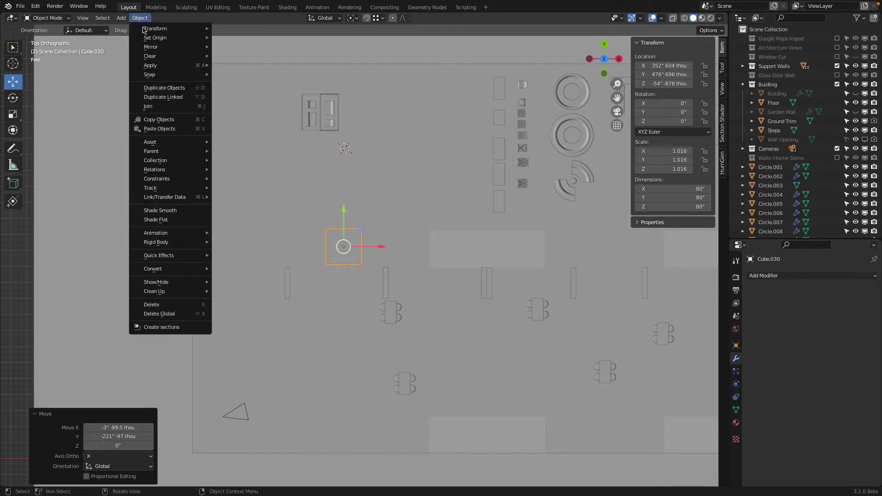
mouse_move(159, 64)
left_click(249, 83)
Move the cube up along Z by about 39 inches so that its base rests on the floor
middle_click_drag(311, 274, 395, 235)
key("g")
key("z")
left_click(385, 161)
key("g")
key("z")
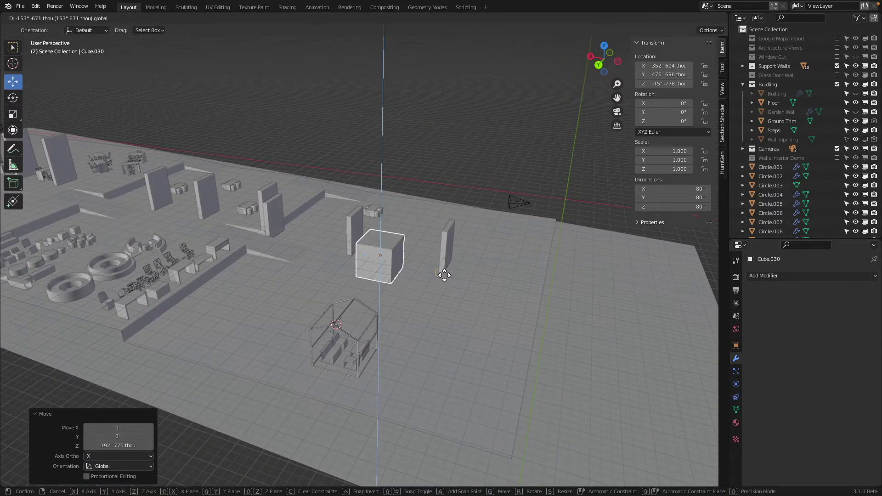
left_click(425, 270)
middle_click_drag(425, 270, 330, 318)
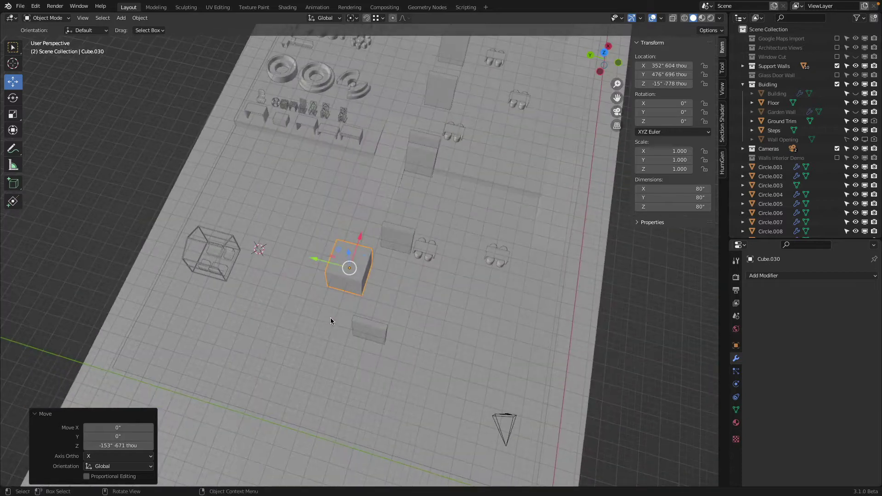
Move the nearest table with its four round stools, seen from the top, about 129 inches along negative X and 40 inches along negative Y
key("KP_7")
scroll(406, 338, "up", 2)
middle_click_drag(406, 338, 340, 302, "shift")
scroll(340, 301, "up", 4)
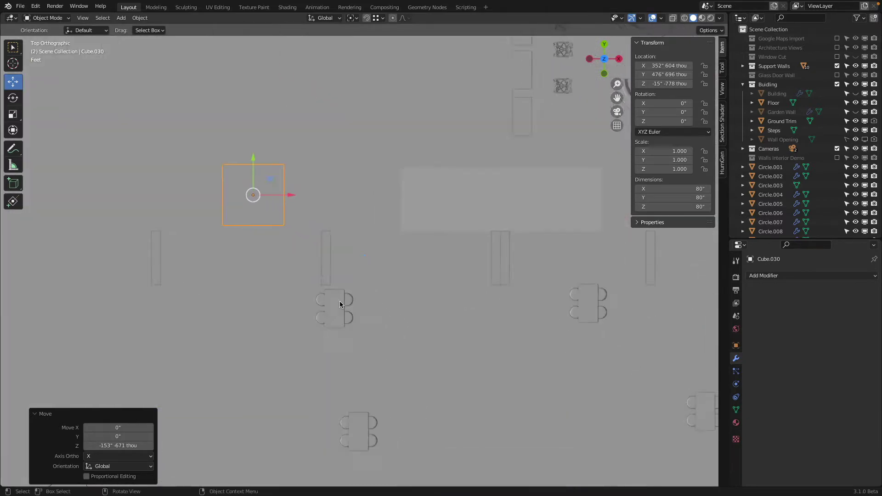
left_click(313, 332)
left_click(339, 332)
scroll(340, 335, "down", 4)
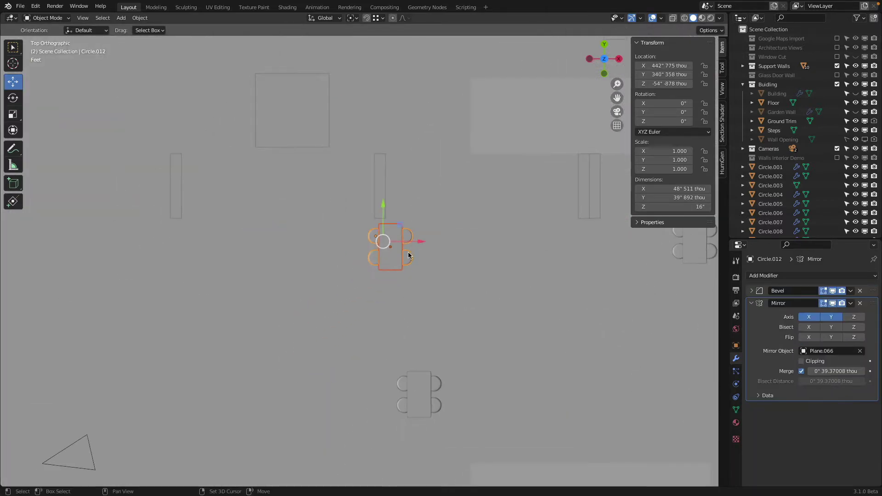
key("g")
left_click(308, 279)
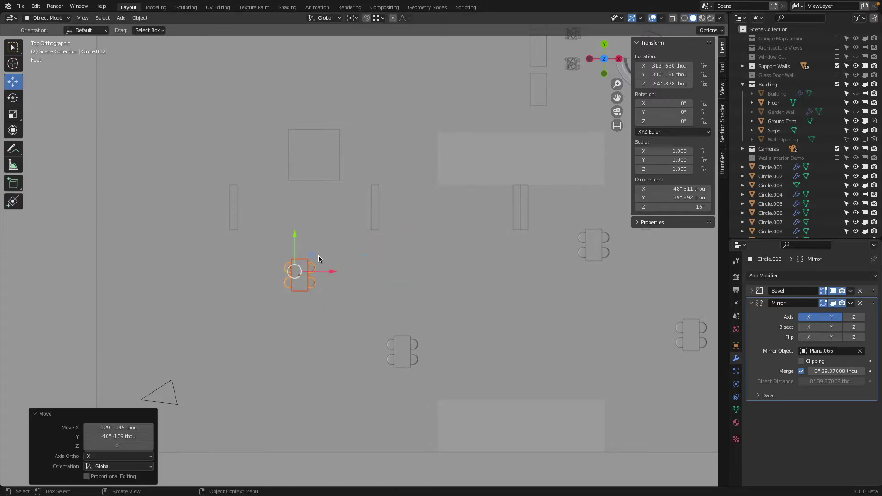
Replace the stools' Mirror modifier with a new one that uses the table as its mirror object
scroll(412, 213, "up", 7)
left_click(321, 168)
middle_click_drag(341, 160, 320, 194, "shift")
left_click(308, 196)
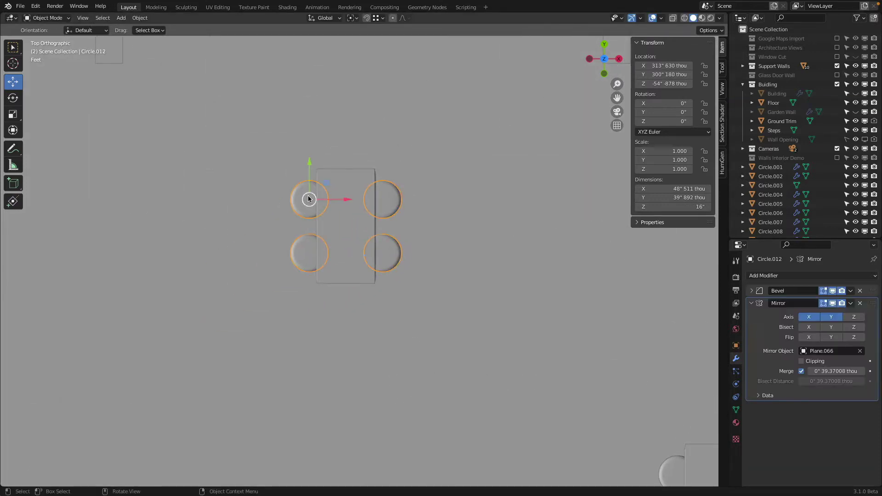
left_click(860, 303)
left_click(781, 275)
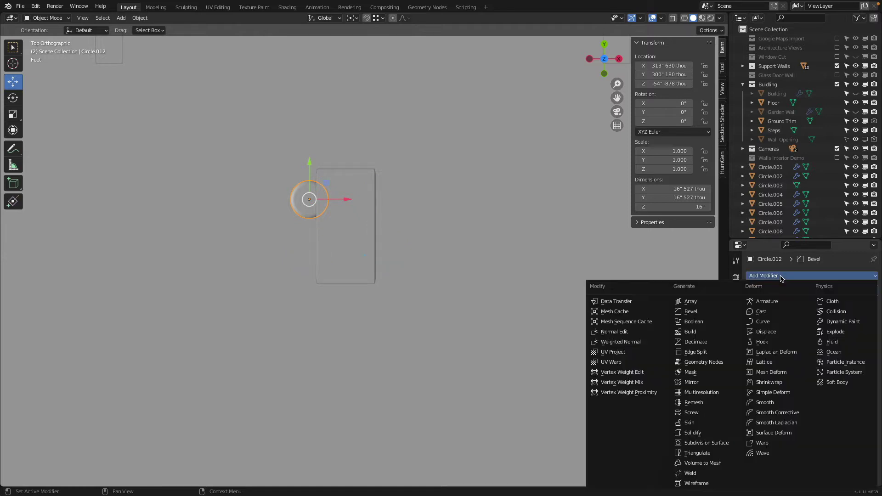
left_click(709, 382)
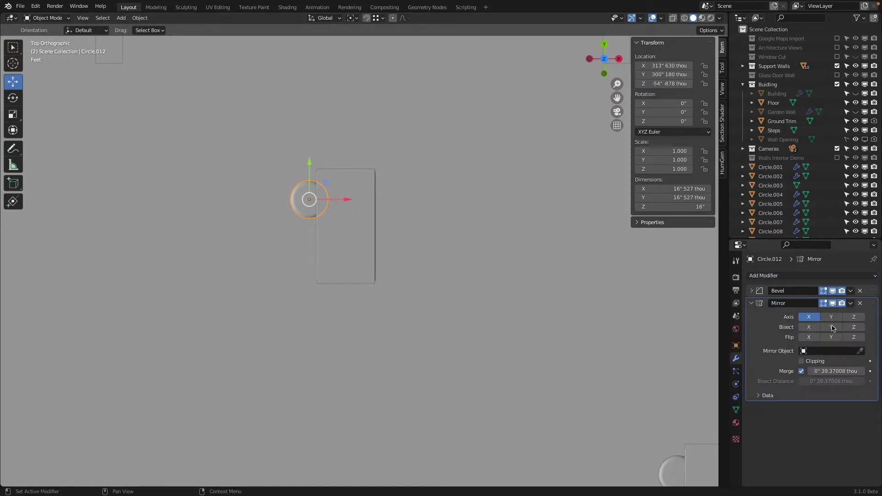
left_click(860, 351)
left_click(346, 248)
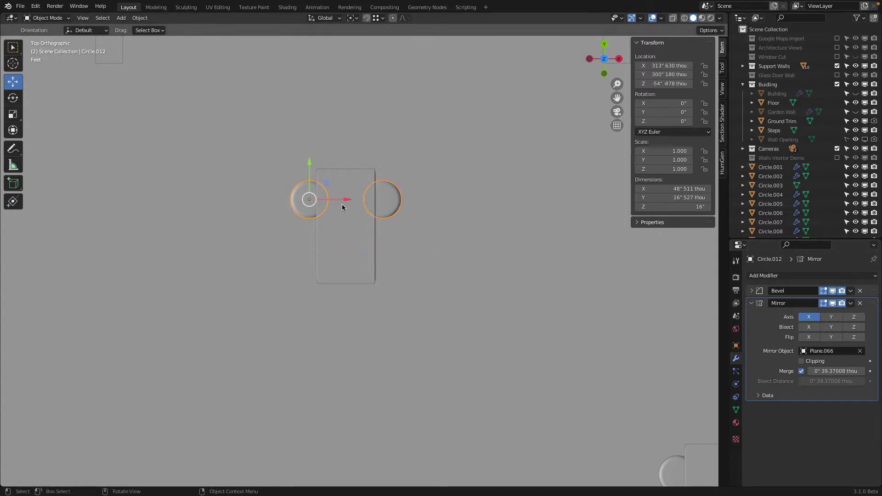
Enable the Y axis in the stool's Mirror modifier to get stools at both ends of the table
left_click(348, 227)
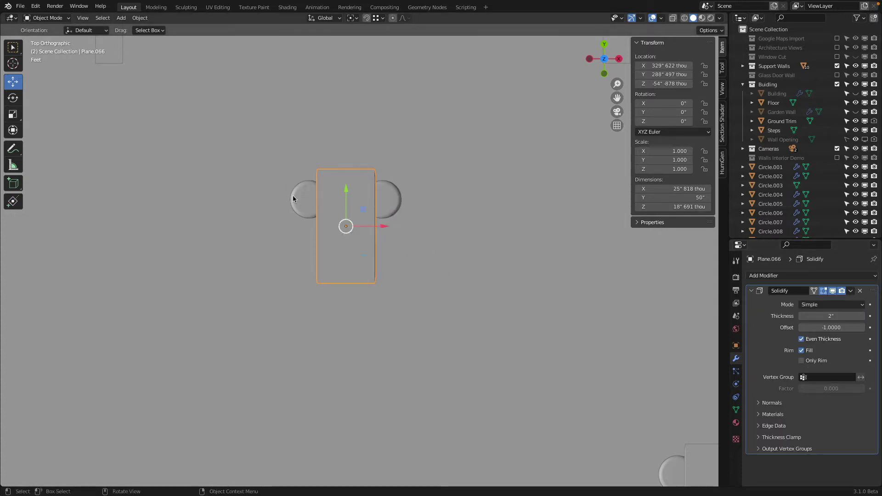
left_click(307, 198)
left_click(830, 318)
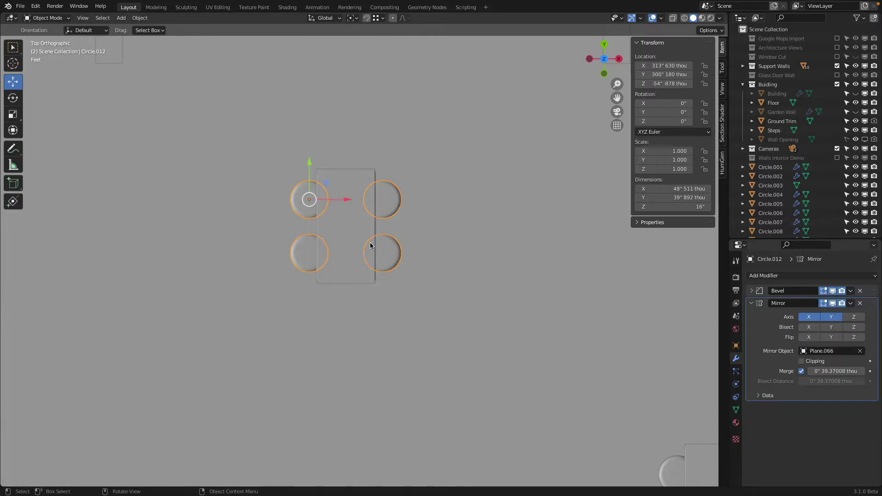
mouse_move(314, 205)
left_mouse_down()
mouse_move(269, 190)
mouse_move(295, 217)
mouse_move(301, 198)
left_mouse_up()
scroll(301, 198, "down", 5)
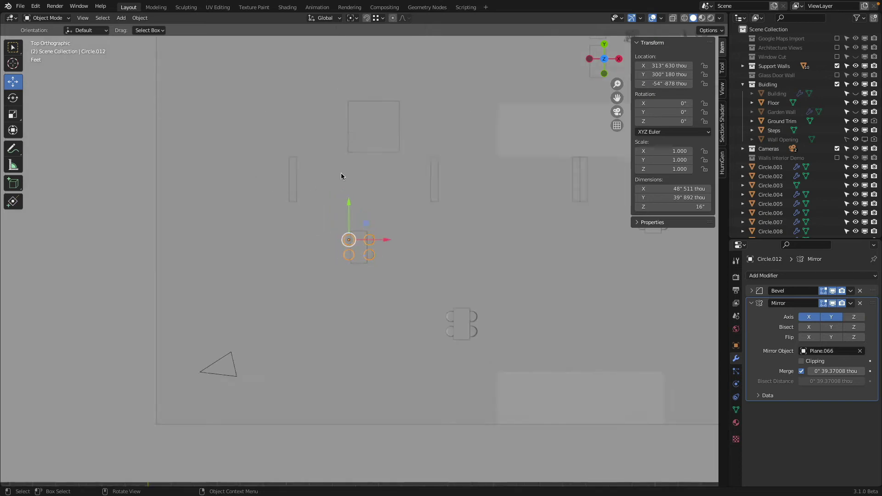
Move the cube over the relocated table set and switch the viewport to wireframe display
left_click(372, 133)
scroll(372, 132, "up", 2)
left_click_drag(393, 84, 377, 260)
mouse_move(366, 308)
middle_mouse_down()
mouse_move(407, 256)
mouse_move(478, 213)
mouse_move(423, 198)
mouse_move(453, 154)
middle_mouse_up()
key("shift+z")
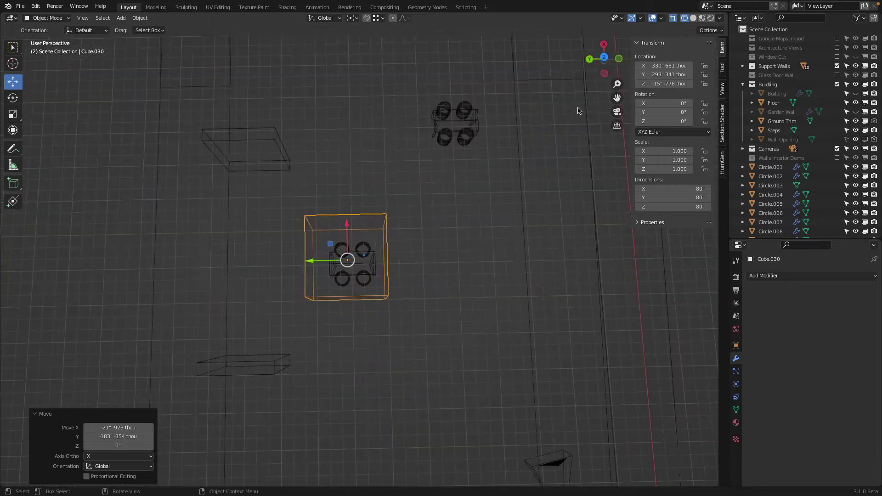
Nudge the cube along Y and X in the top view until it is centred around the table and stools
left_click(601, 59)
scroll(384, 188, "up", 4)
left_click_drag(354, 195, 354, 203)
left_click_drag(388, 232, 386, 232)
scroll(368, 257, "up", 2)
scroll(338, 229, "up", 2)
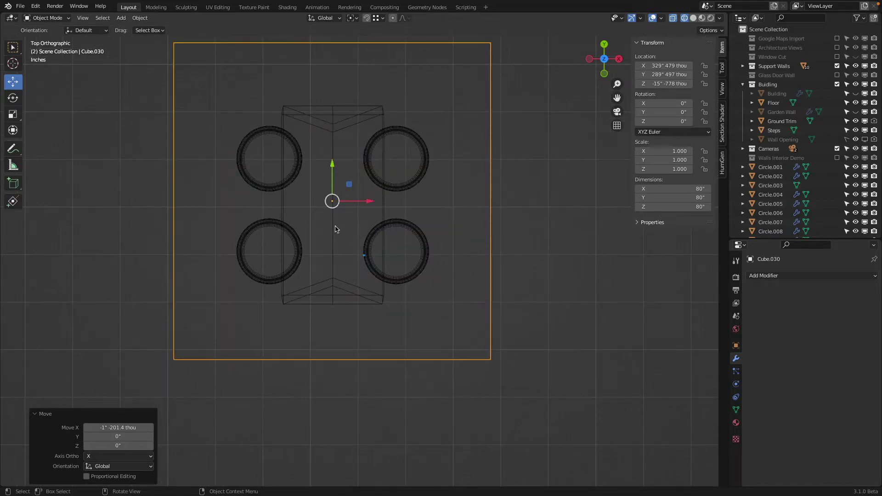
Enter Edit Mode on the cube, return to solid display, and add a Wireframe modifier
scroll(336, 228, "down", 3)
middle_click_drag(336, 229, 495, 170)
mouse_move(387, 168)
middle_mouse_down()
mouse_move(413, 181)
mouse_move(382, 159)
middle_mouse_up()
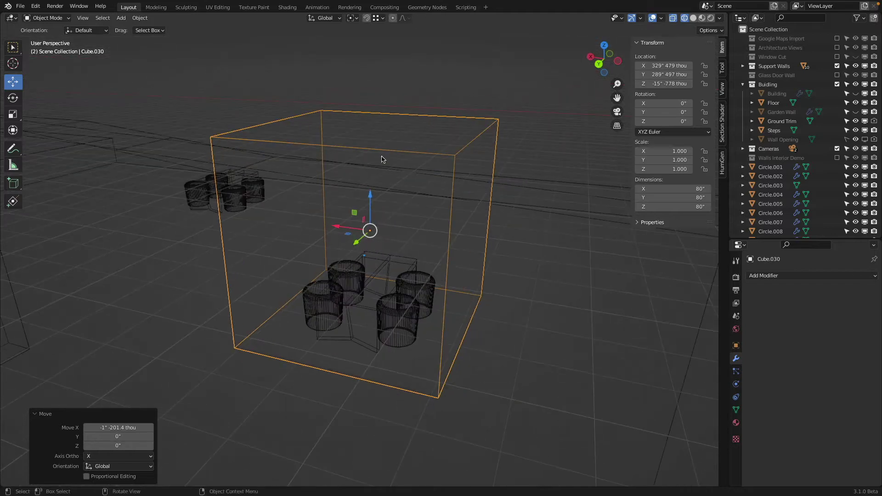
left_click(50, 18)
left_click(46, 40)
key("shift+z")
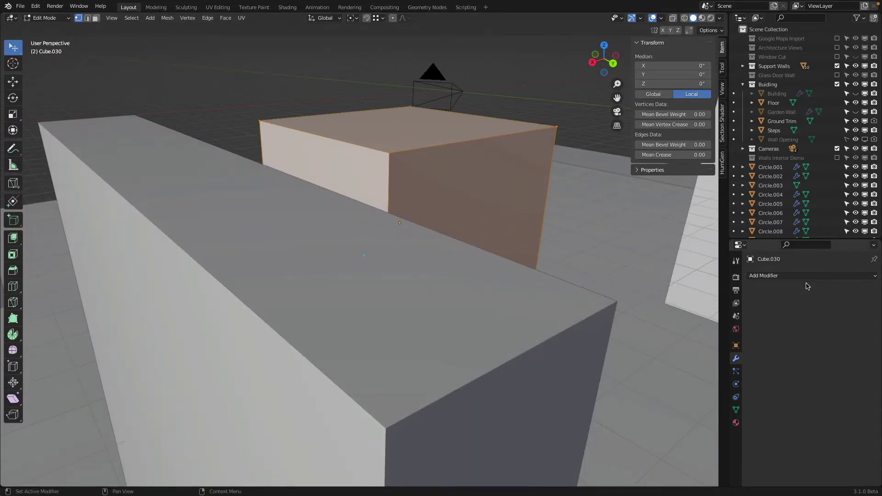
left_click(771, 276)
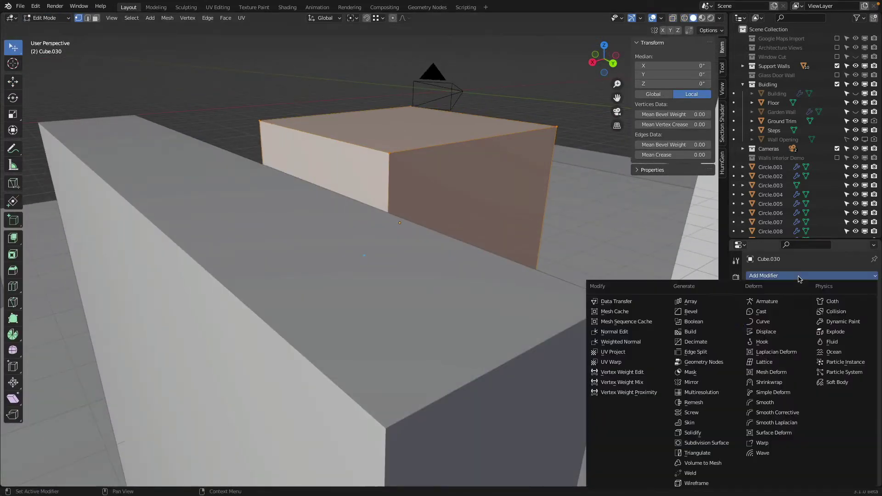
left_click(707, 483)
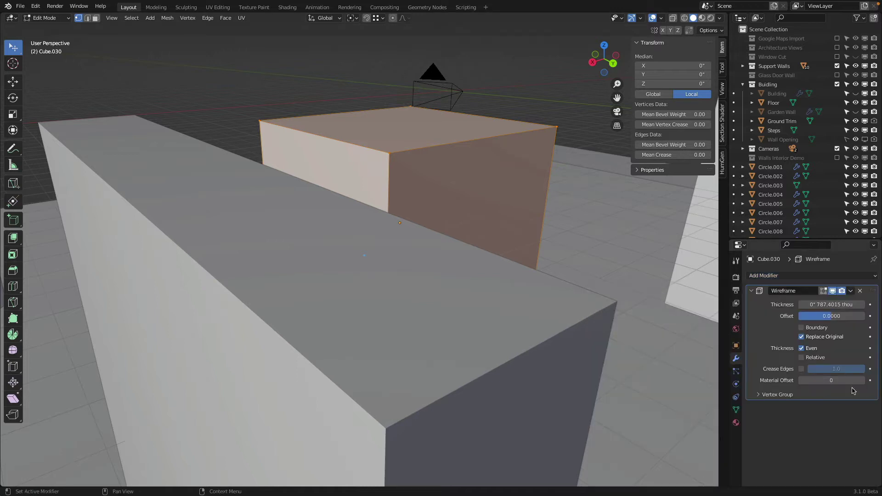
Show the Wireframe modifier in Edit Mode, enable Boundary, and set its thickness to 2 inches
left_click(823, 291)
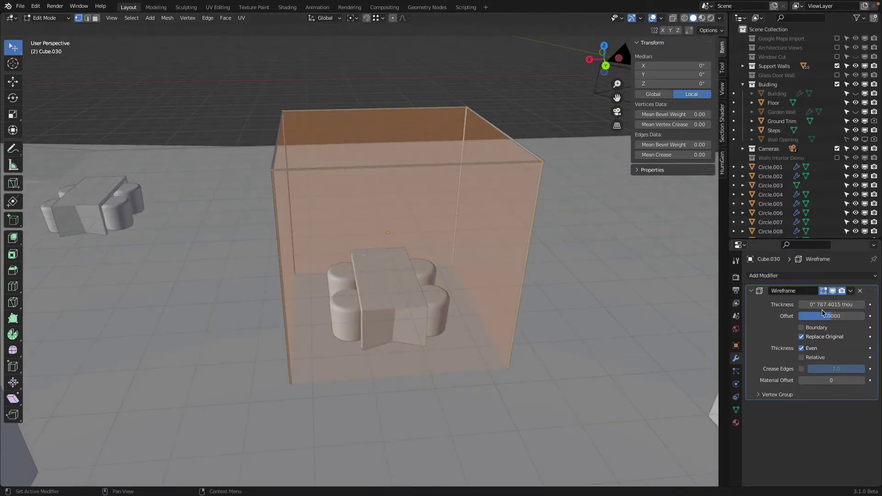
left_click(824, 291)
left_click(824, 290)
left_click(822, 303)
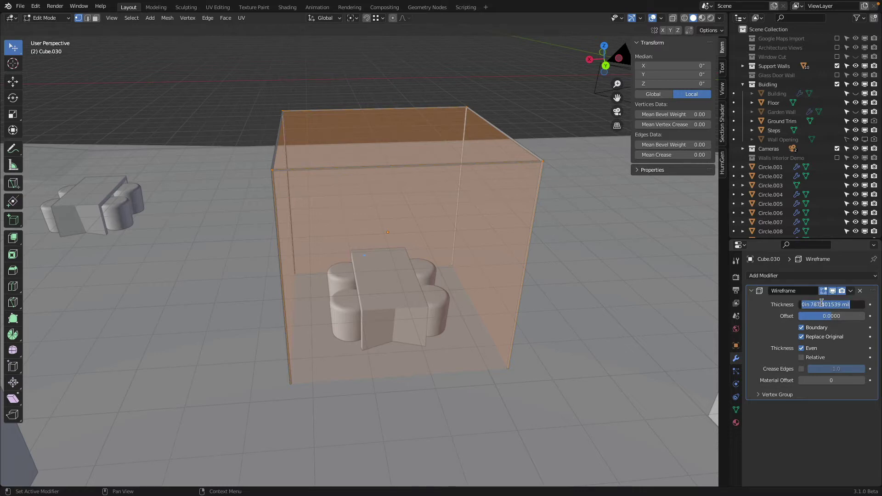
key("Return")
middle_click_drag(531, 324, 508, 301)
Select the cube's bottom face in face selection mode, using wireframe display to reach it, and return to solid display
left_click(96, 19)
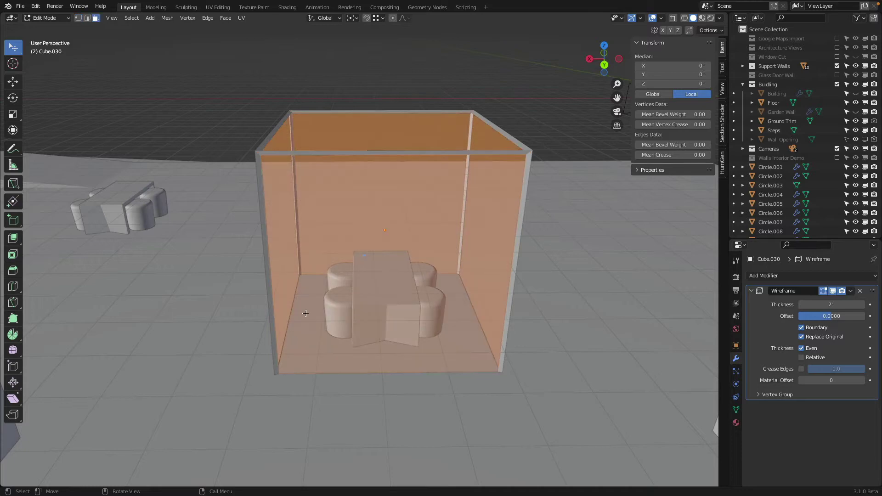
left_click(330, 337)
middle_click_drag(323, 301, 353, 312)
key("shift+z")
left_click(380, 310)
key("z")
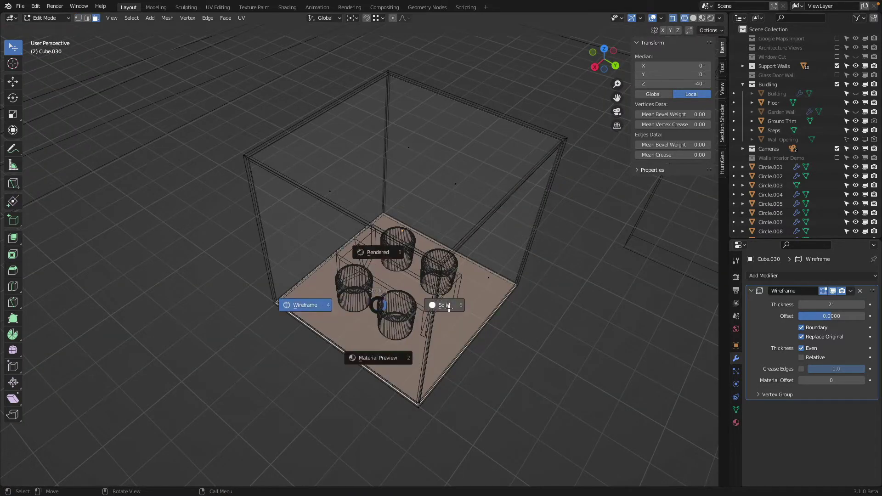
left_click(437, 305)
key("g")
key("z")
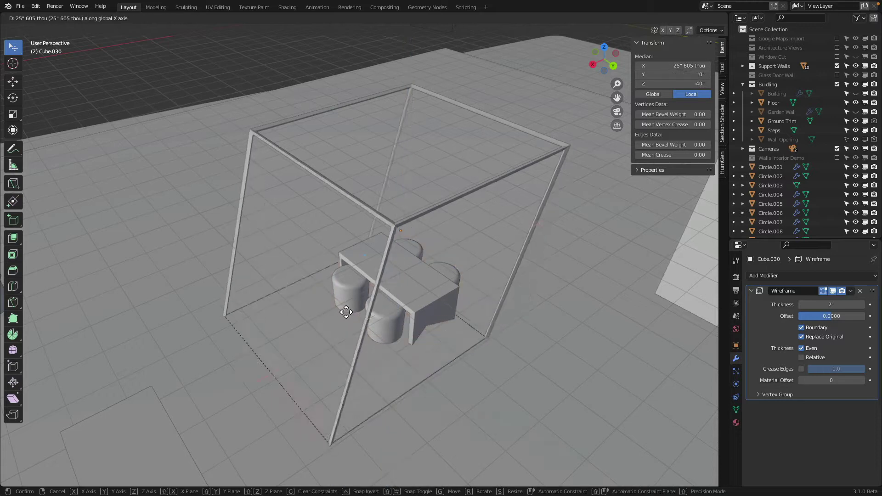
right_click(389, 290)
Raise the cube's bottom face about 1.3 inches along Z and return to Object Mode
middle_click_drag(318, 311, 449, 270)
key("g")
key("z")
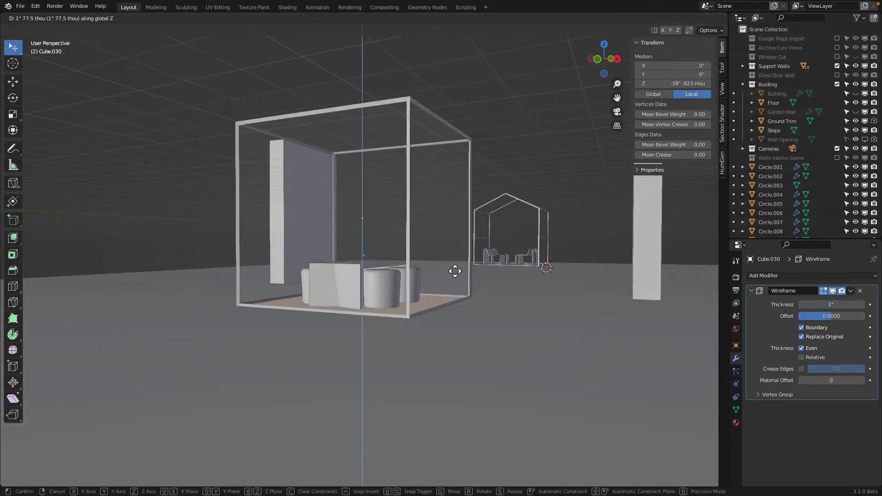
left_click(455, 271)
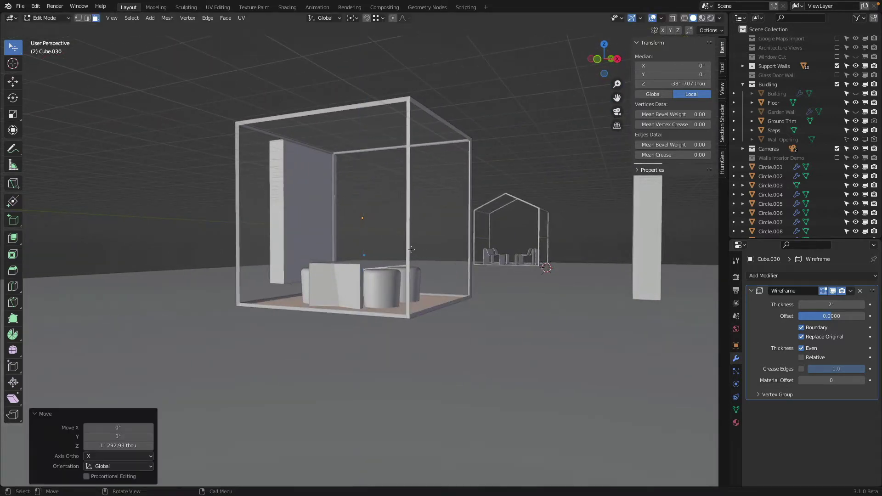
middle_click_drag(455, 270, 437, 255)
key("Tab")
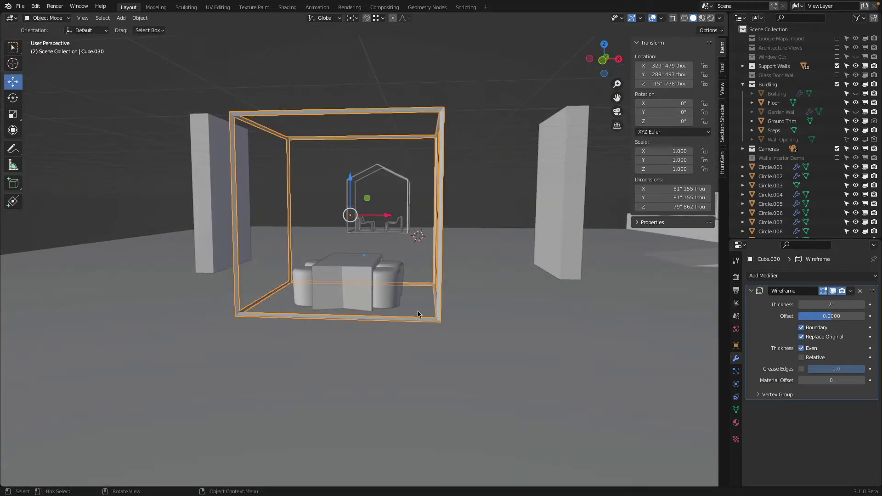
middle_click_drag(262, 308, 324, 272)
scroll(271, 328, "down", 3)
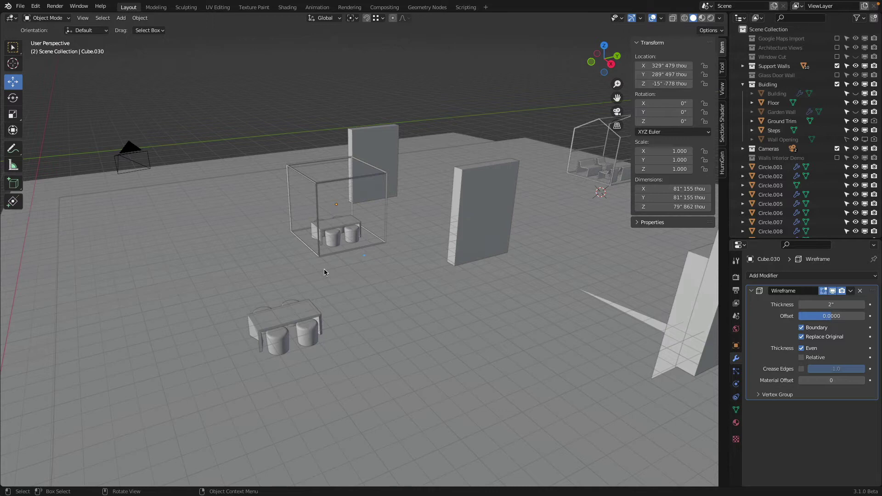
Add another cube mesh to the scene while in the top view
key("KP_7")
scroll(323, 260, "down", 5)
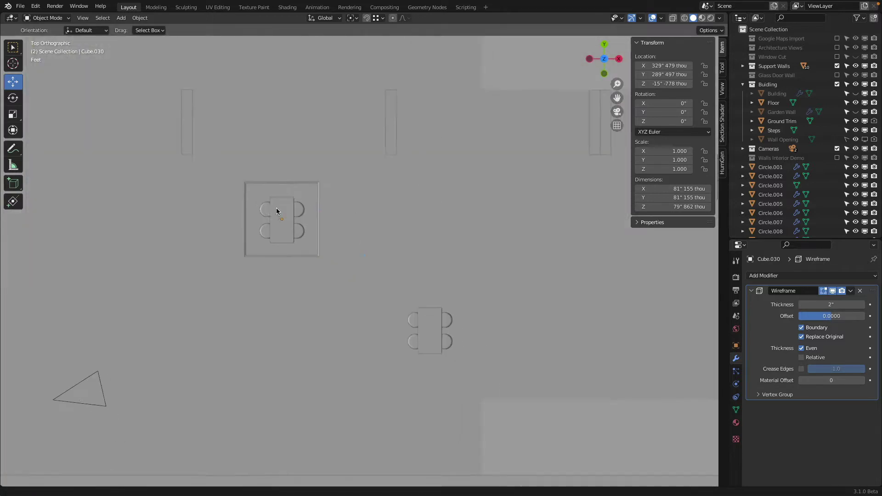
scroll(344, 225, "up", 3)
left_click(329, 211)
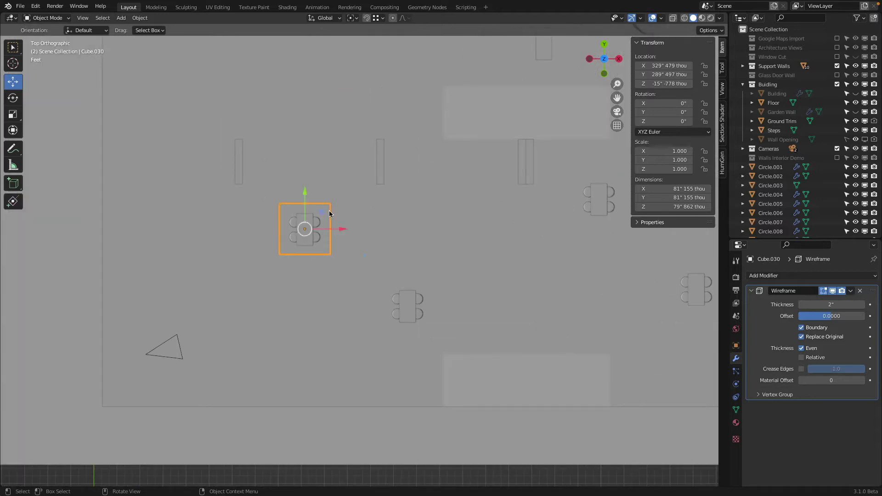
key("shift+a")
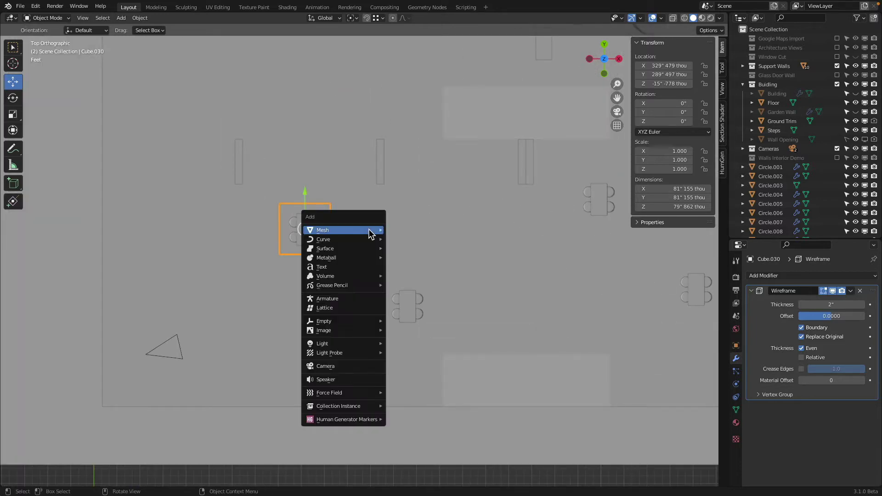
left_click(395, 229)
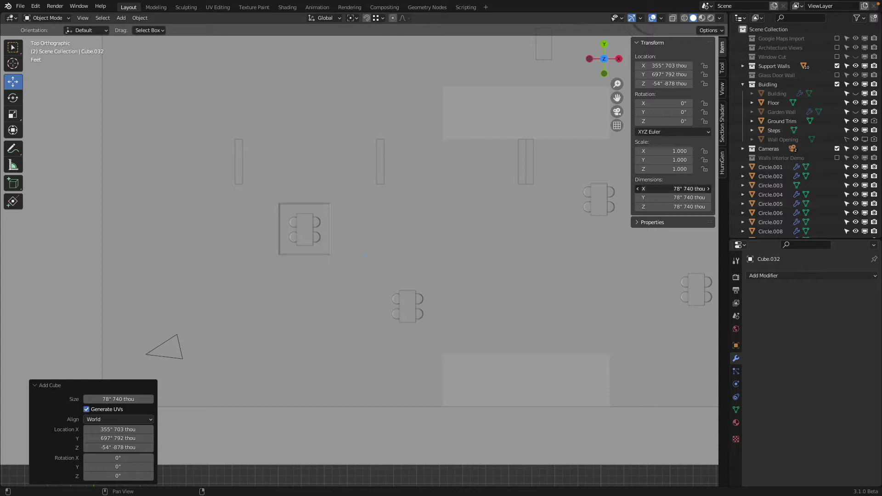
Set the new cube's dimensions to 80 inches in X and Y and 10 inches in Z
type("80")
key("Tab")
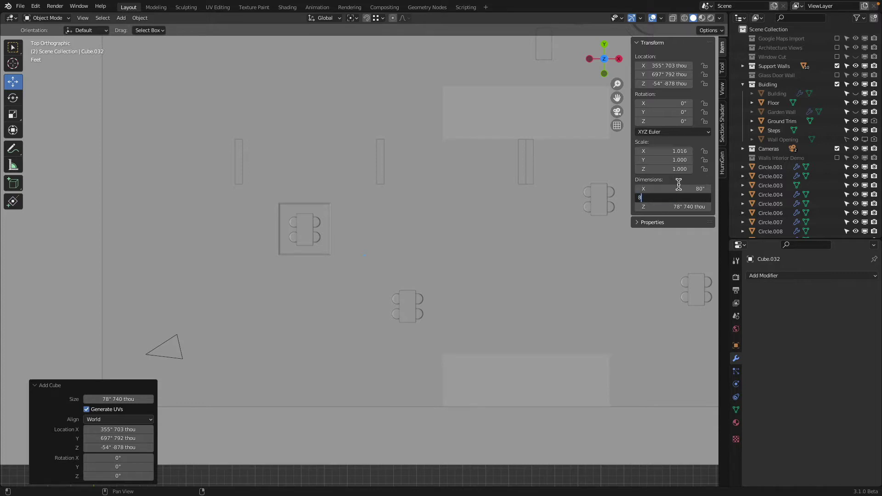
type("80")
key("Tab")
key("Return")
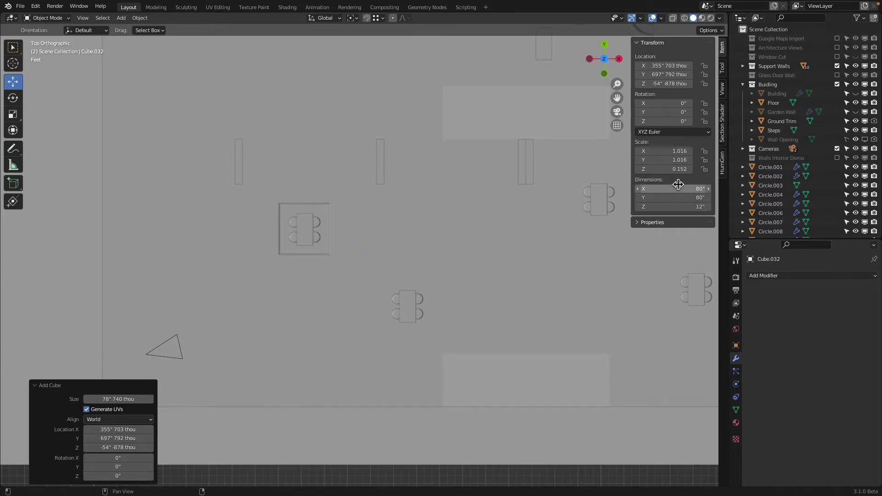
left_click(677, 208)
type("1")
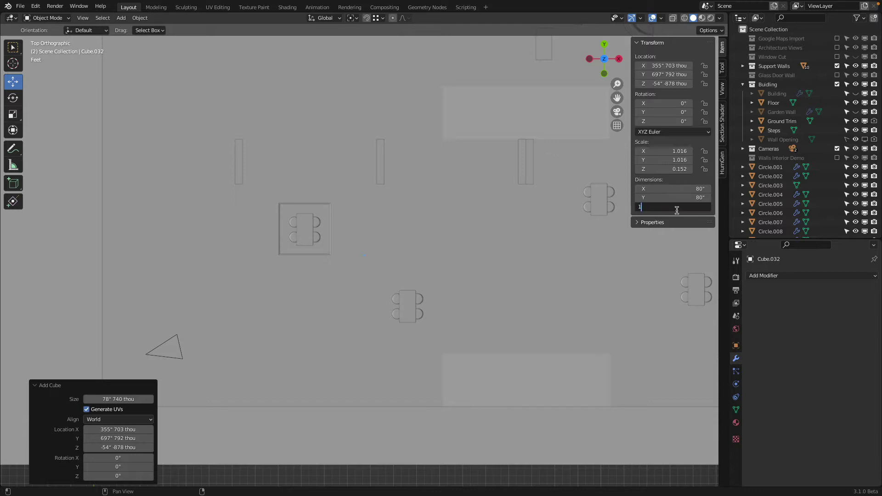
type("0")
key("Return")
Move the new slab in the top view about 128.5 inches in X and -528.5 inches in Y, beneath the free table set
scroll(396, 221, "down", 4)
key("g")
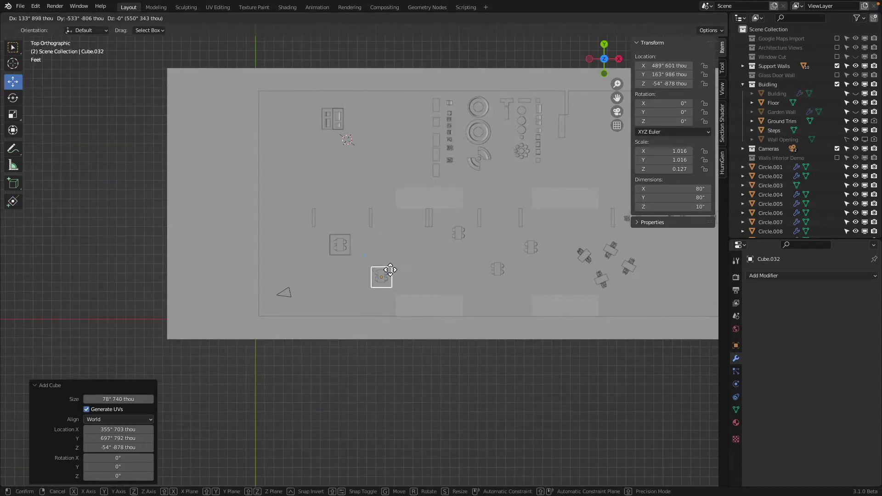
left_click(393, 264)
Raise the slab 5 inches along Z so it rests on the floor
middle_click_drag(395, 265, 464, 229)
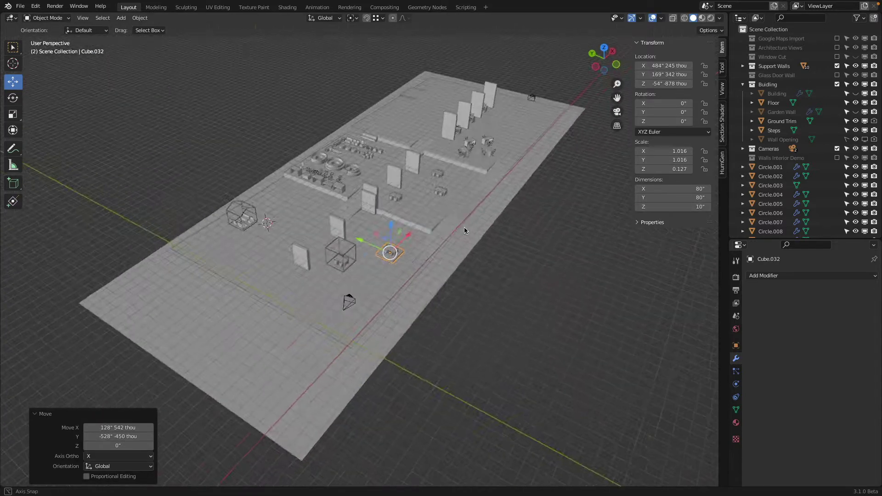
scroll(383, 230, "up", 4)
middle_click_drag(384, 231, 438, 225)
left_click_drag(412, 203, 463, 229)
middle_click_drag(463, 229, 381, 255)
scroll(413, 257, "up", 5)
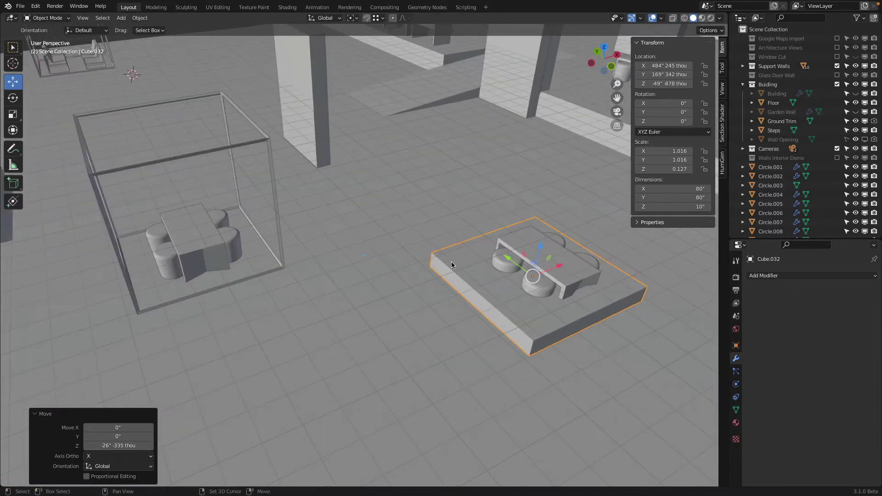
Select the table and its stools and raise them 10 inches along Z to stand on top of the slab
middle_click_drag(451, 261, 309, 243, "shift")
left_click(309, 243)
left_click(325, 203, "shift")
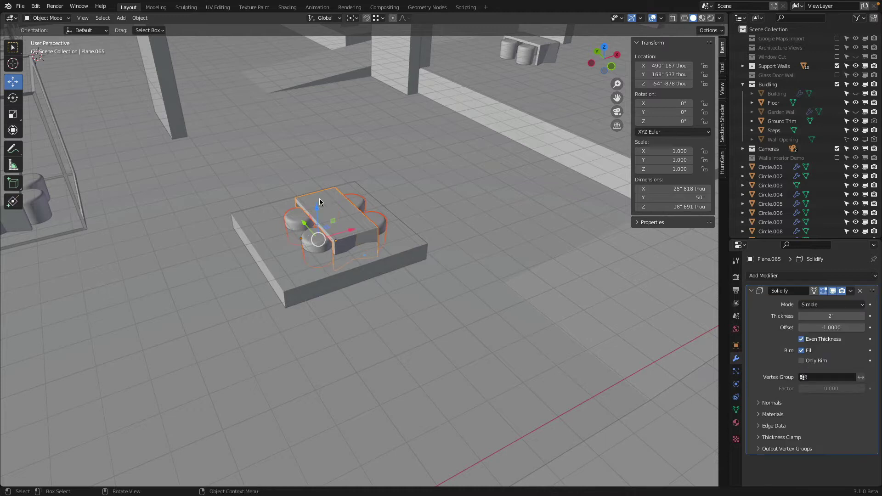
left_click_drag(320, 203, 315, 123)
key("g")
key("z")
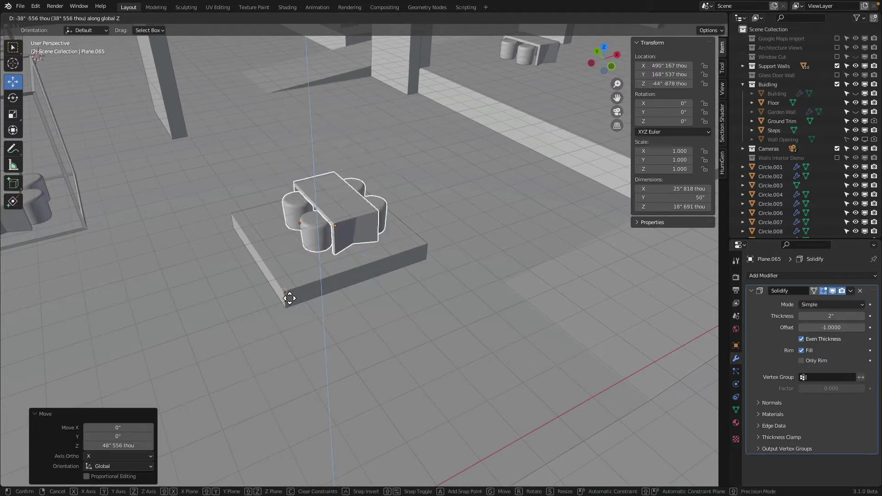
left_click(286, 294)
Centre the table and stools over the slab using wireframe display in the top view, and return to solid display
key("KP_7")
key("shift+z")
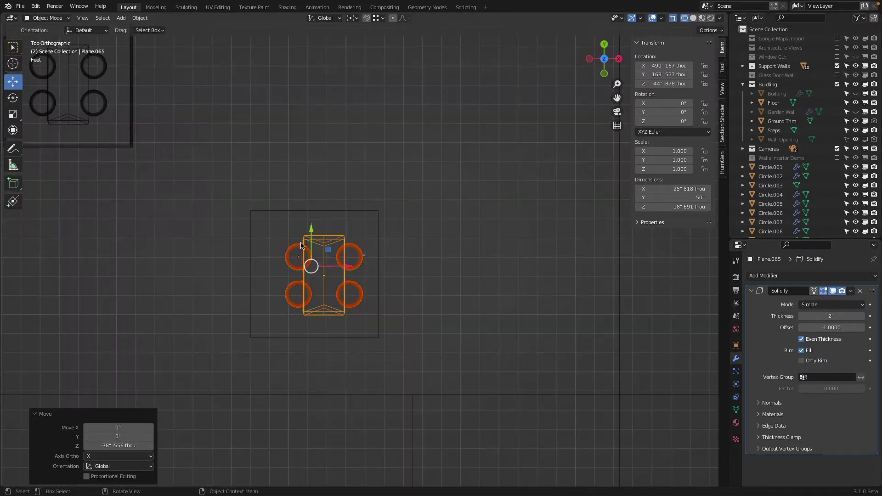
key("g")
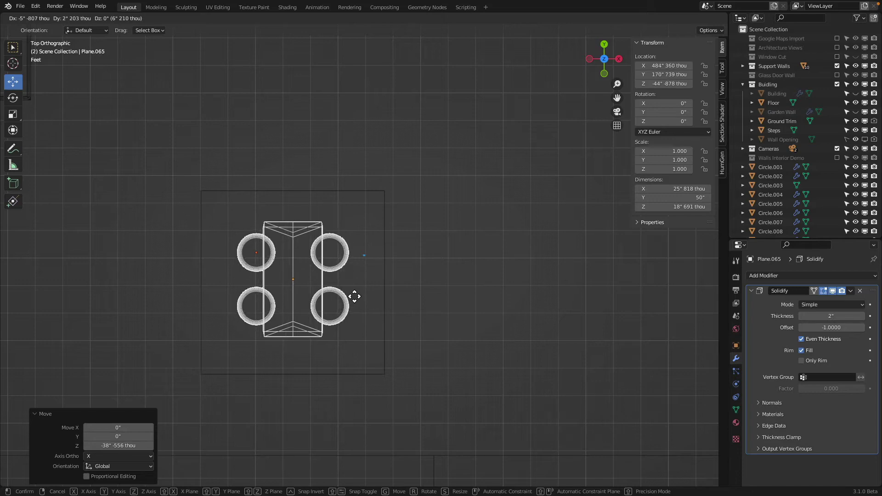
left_click(350, 295)
scroll(349, 296, "down", 3)
key("z")
left_click(431, 286)
Lower the slab's top face 5 inches along Z in Edit Mode and return to Object Mode
mouse_move(432, 286)
middle_mouse_down()
mouse_move(434, 216)
mouse_move(392, 222)
mouse_move(411, 232)
middle_mouse_up()
left_click(394, 222)
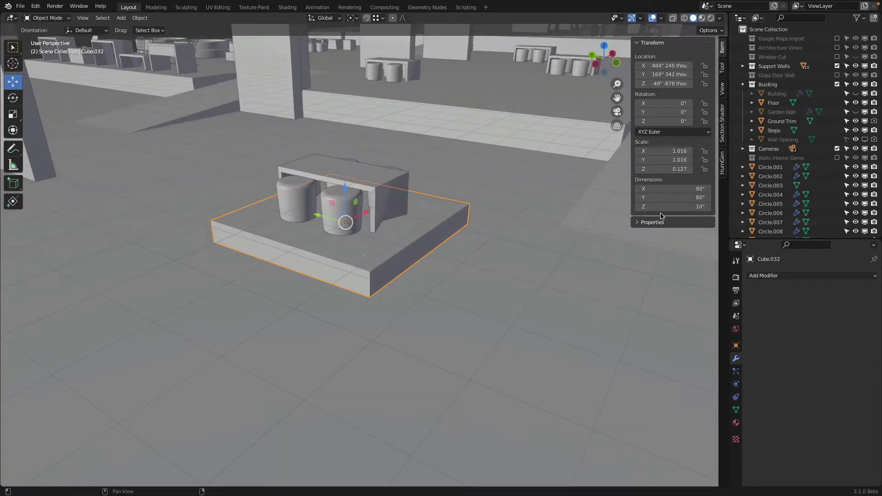
key("Tab")
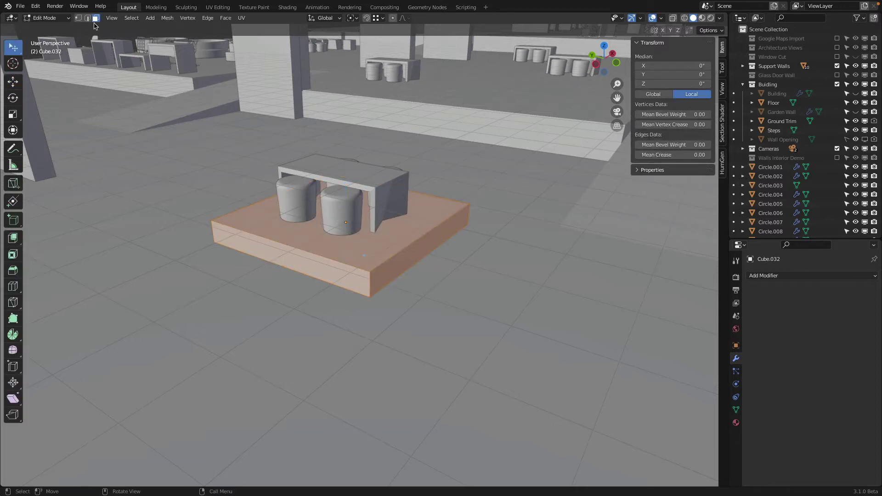
left_click(357, 248)
key("g")
key("z")
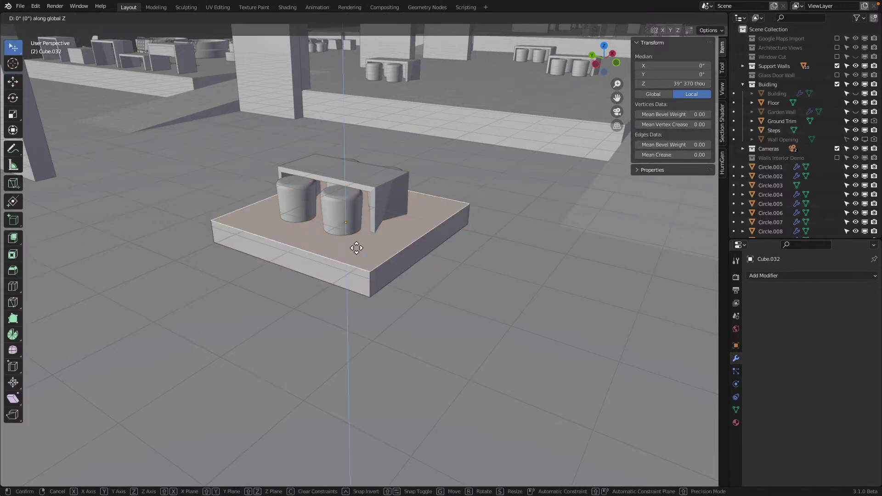
left_click(357, 248)
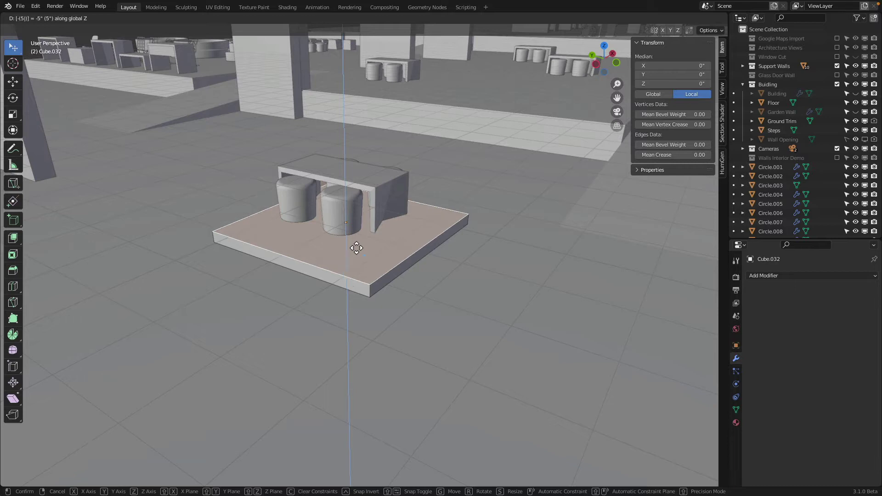
key("Tab")
Move the table and stools -5 inches along Z onto the thinner slab, and deselect them
left_click(324, 203)
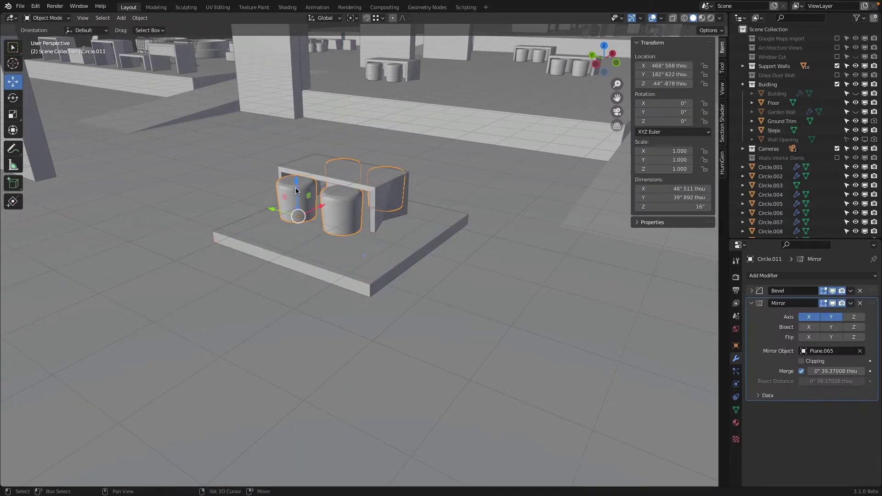
type("gz")
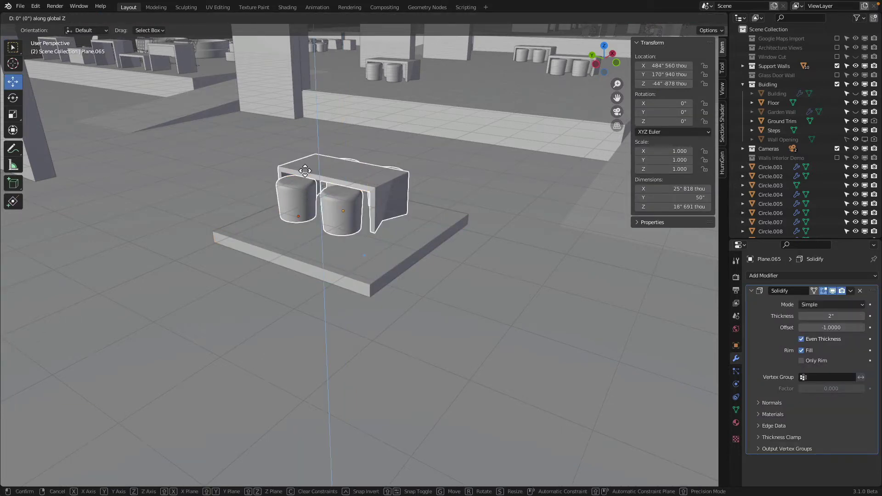
type("-5")
key("Return")
left_click(439, 201)
scroll(439, 201, "down", 3)
mouse_move(439, 200)
middle_mouse_down()
mouse_move(440, 192)
mouse_move(538, 185)
mouse_move(461, 192)
mouse_move(431, 208)
middle_mouse_up()
scroll(441, 205, "down", 1)
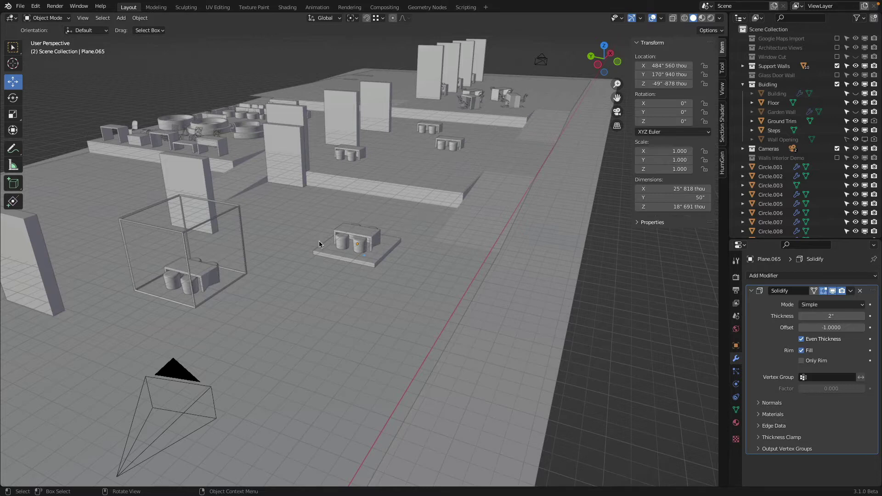
Duplicate the wireframe cube in the top view and place the copy around the nearest table set beyond the row of walls
left_click(239, 220)
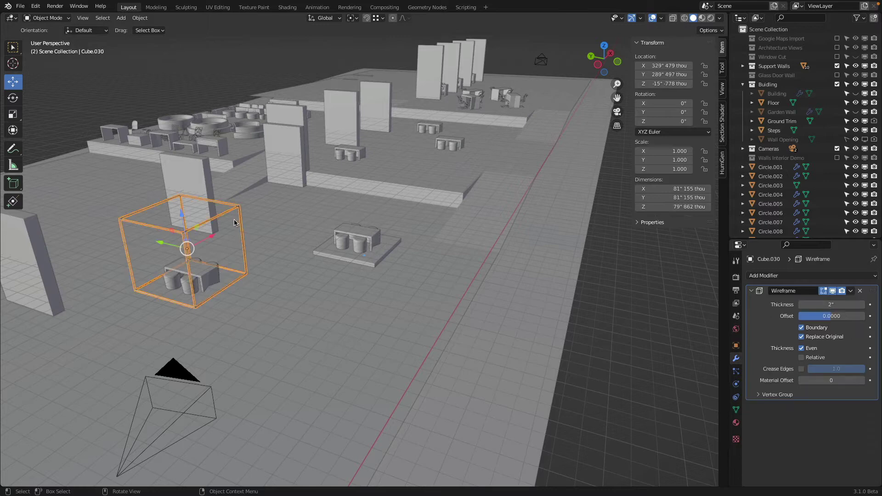
middle_click_drag(233, 219, 360, 208, "shift")
middle_click_drag(453, 201, 271, 244)
key("KP_7")
scroll(386, 221, "down", 2)
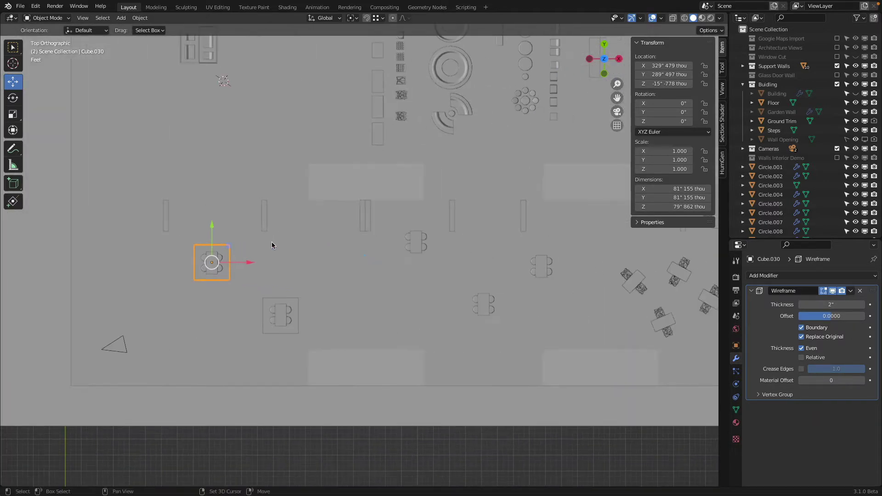
key("shift+d")
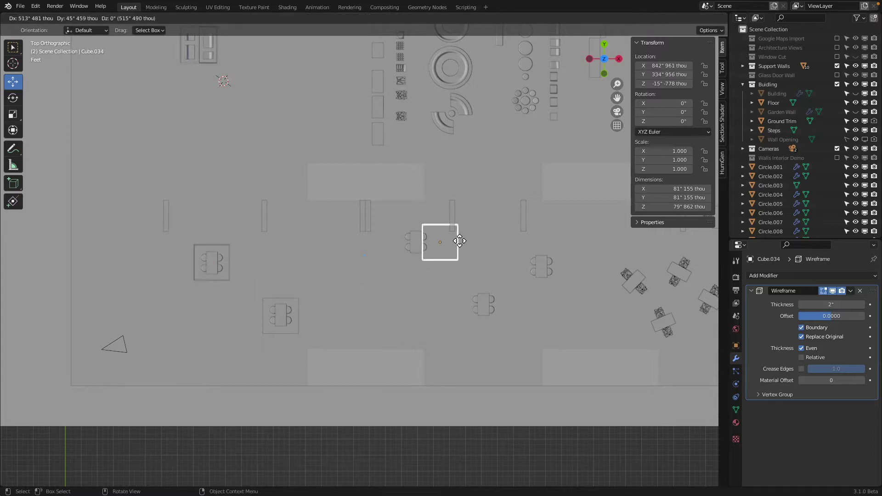
left_click(432, 241)
Raise the duplicated wireframe cube about 24 inches along Z so it stands on the raised floor around the table set
middle_click_drag(412, 273, 465, 195)
scroll(390, 216, "up", 3)
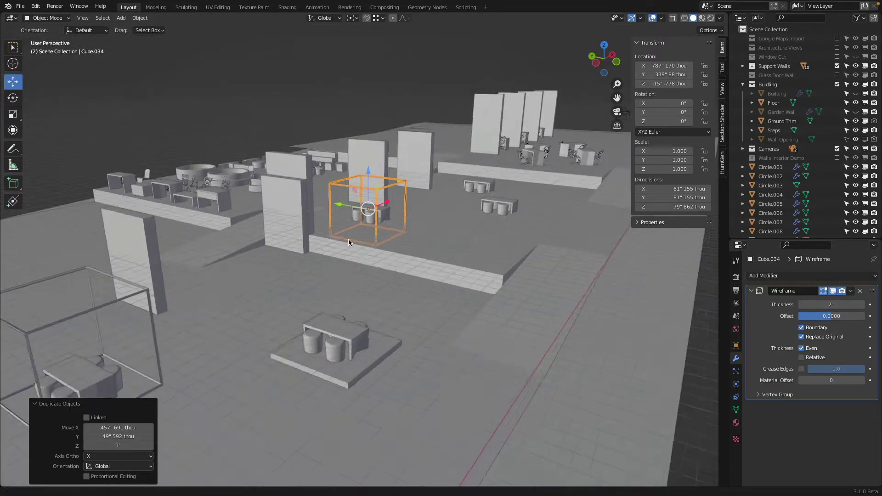
middle_click_drag(348, 239, 309, 284, "shift")
left_click_drag(305, 250, 424, 371)
middle_click_drag(377, 257, 344, 266)
scroll(330, 230, "up", 2)
Lower the duplicated cube's top face along Z so the unmodified mesh is about 18 inches tall
key("Tab")
left_click(303, 210)
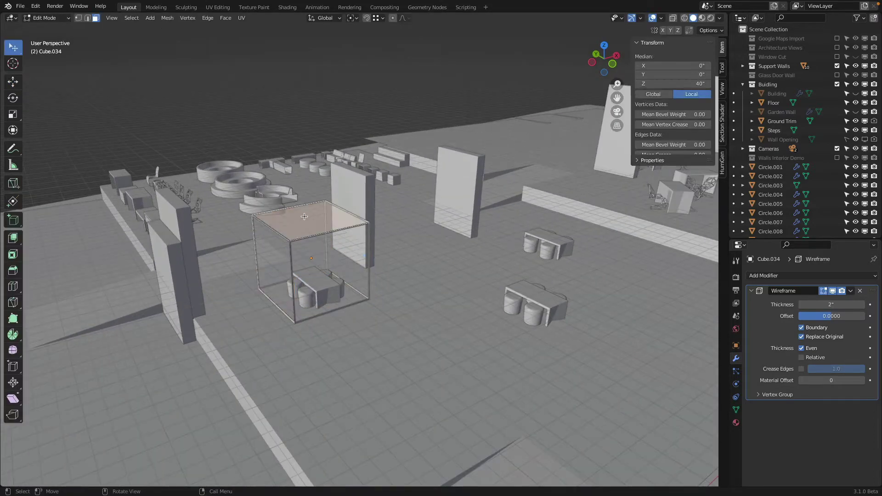
key("g")
key("z")
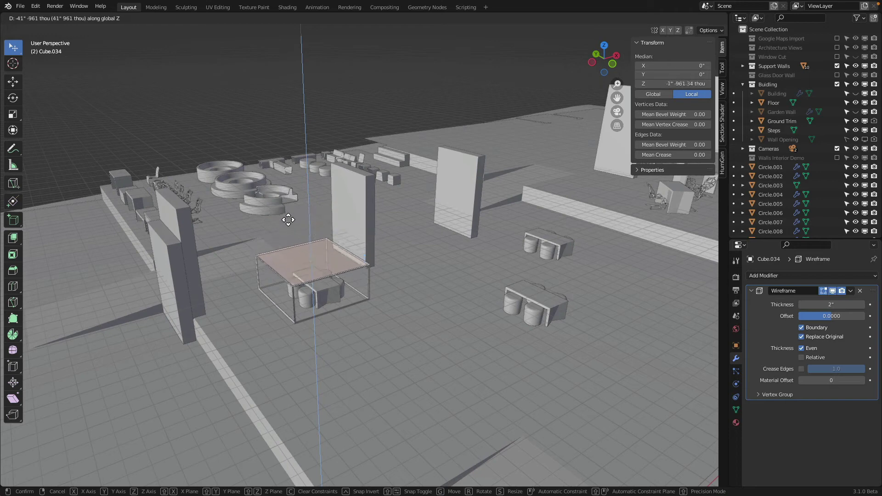
left_click(304, 242)
scroll(304, 242, "up", 3)
key("g")
key("z")
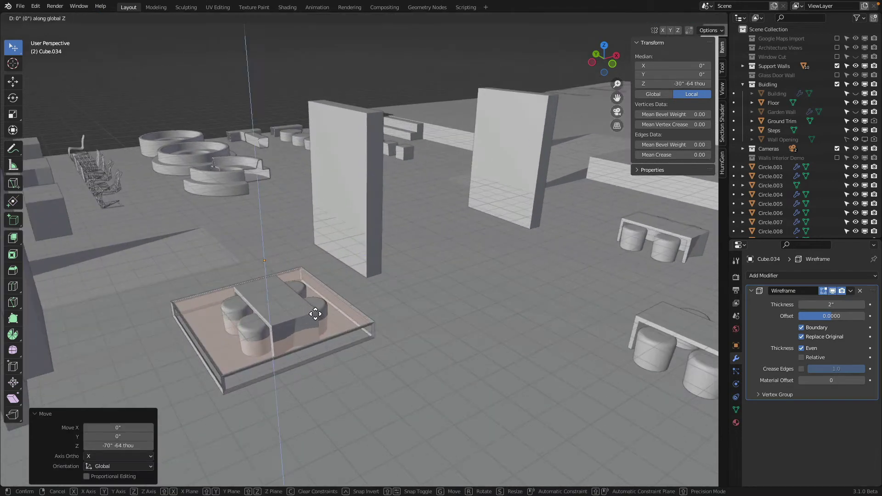
left_click(314, 310)
Delete the side face at the open end of the table from the low wireframe frame
middle_click_drag(314, 310, 367, 277)
left_click(372, 269)
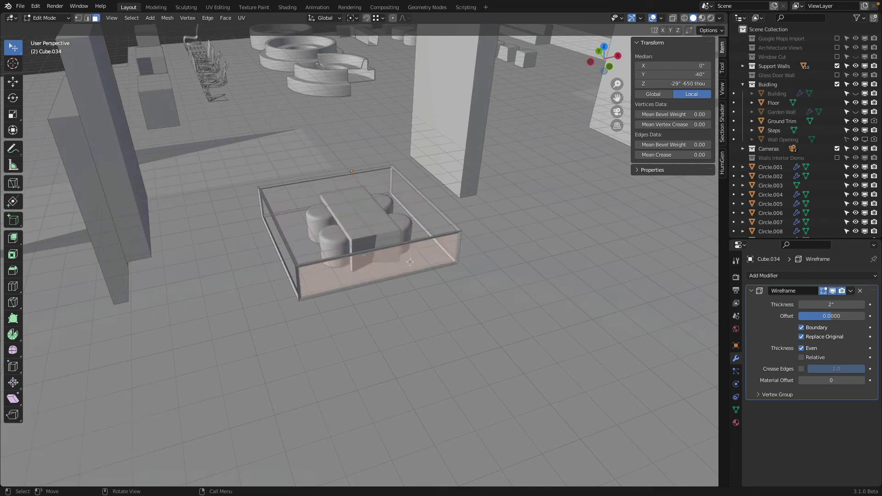
key("x")
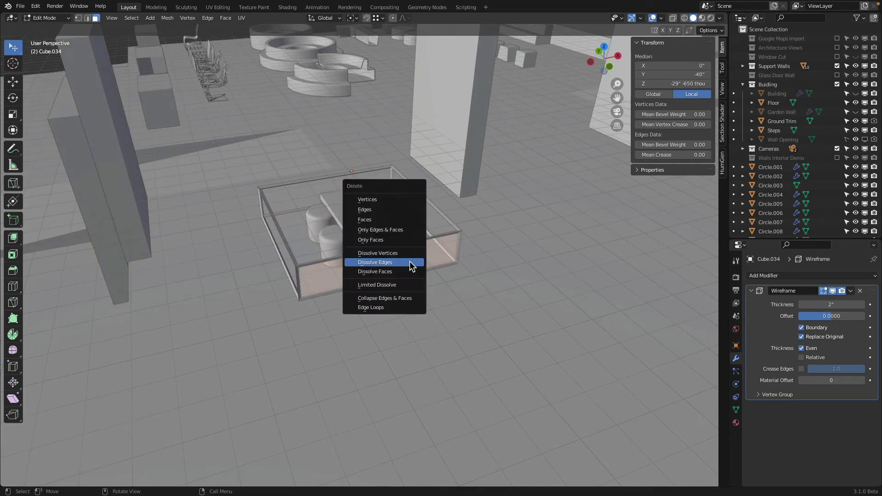
left_click(390, 220)
Return to Object Mode and switch off the frame's Wireframe modifier display to expose its remaining faces
middle_click_drag(390, 220, 367, 241)
left_click(358, 254)
key("Tab")
middle_click_drag(238, 236, 359, 202, "shift")
left_click(832, 291)
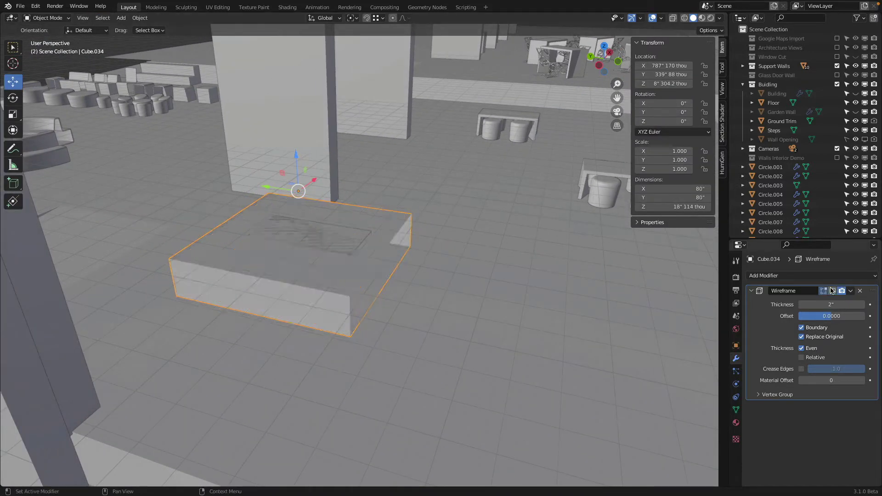
middle_click_drag(368, 264, 366, 264)
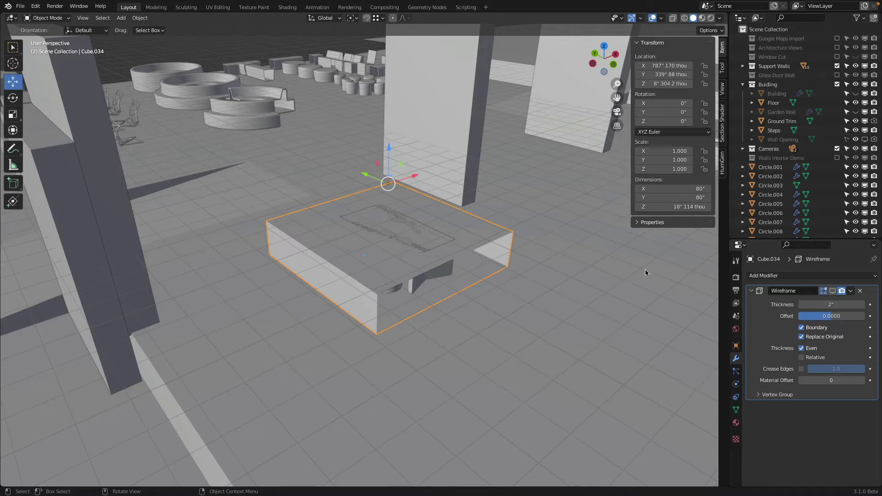
left_click(833, 290)
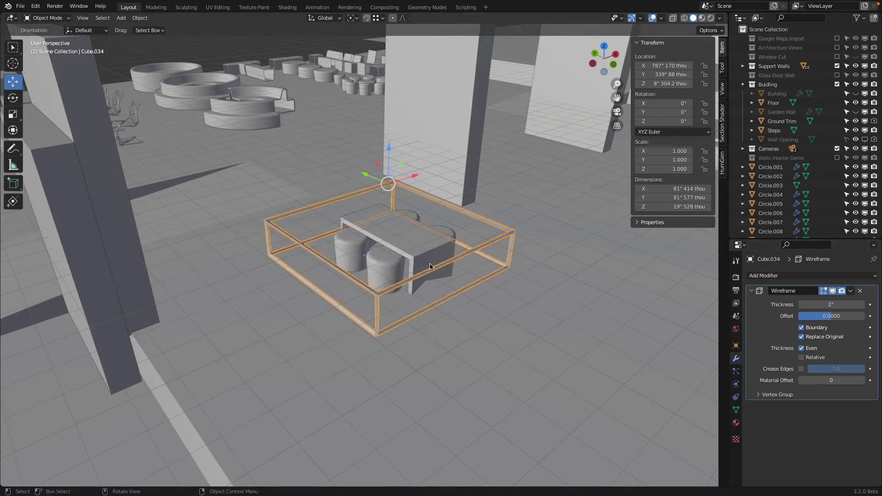
key("ctrl+z")
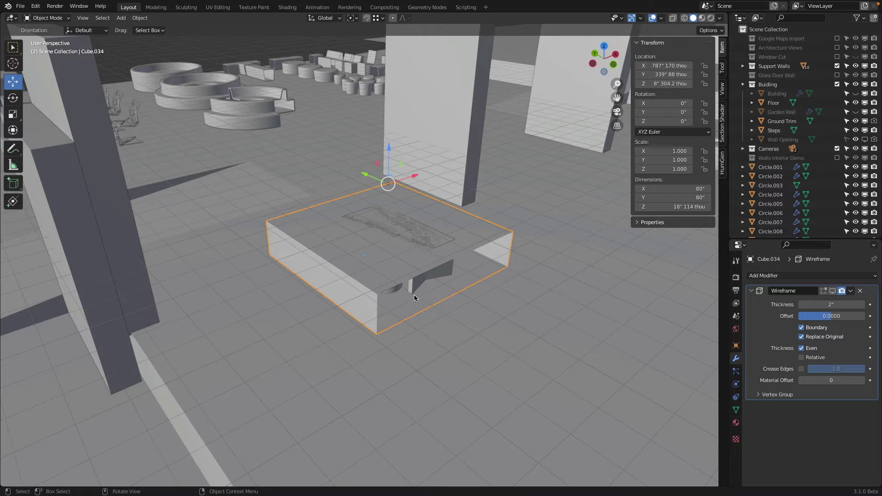
Delete the frame's top and bottom faces, then restore the Wireframe modifier's viewport and Edit Mode display
key("Tab")
left_click(413, 248)
key("x")
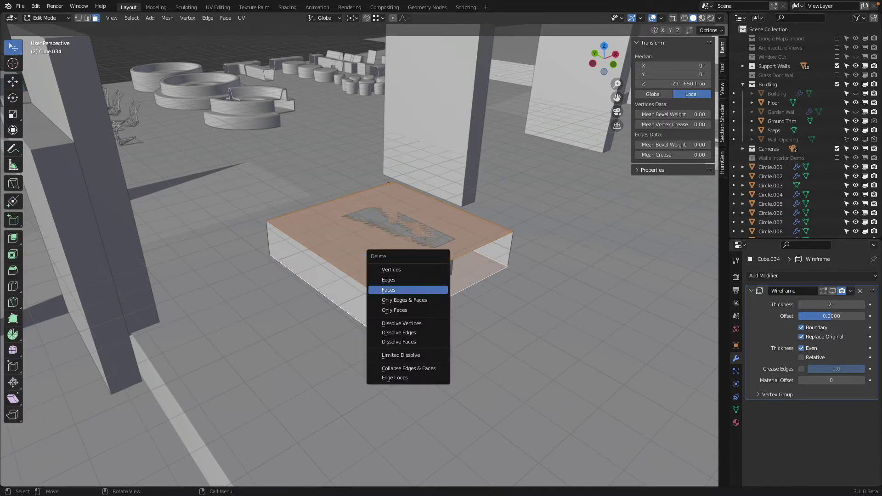
left_click(399, 290)
left_click(833, 291)
key("Tab")
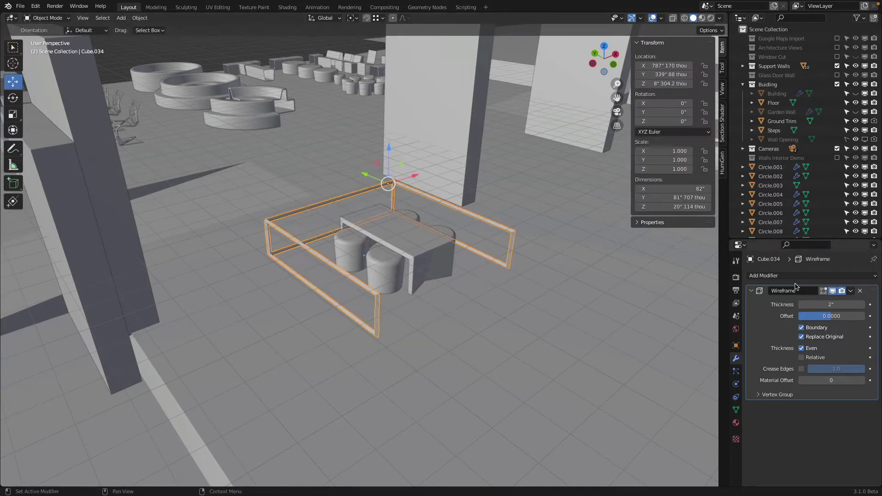
middle_click_drag(437, 282, 385, 285)
left_click(823, 290)
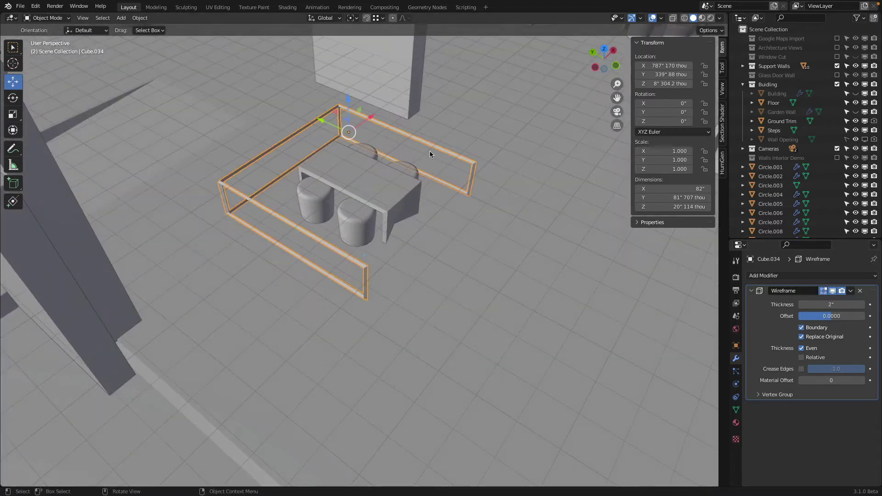
Add two evenly spaced loop cuts across one long side of the open frame, without sliding them
middle_click_drag(430, 154, 357, 262, "shift")
key("Tab")
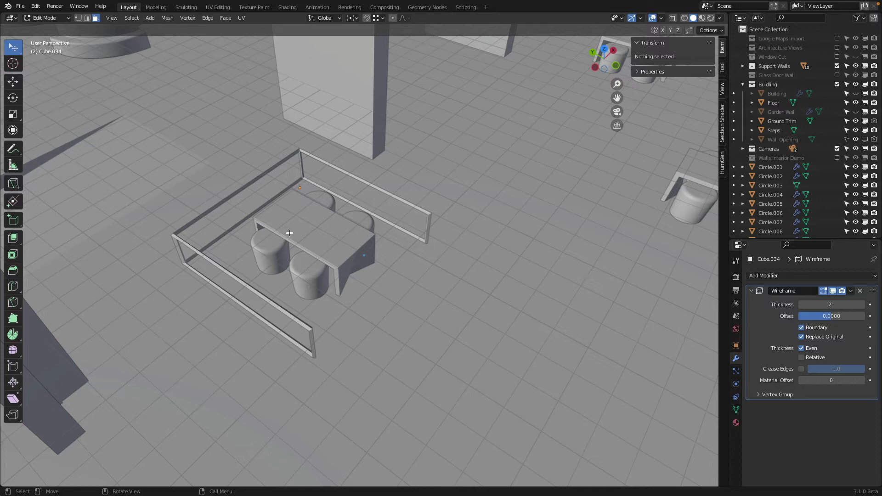
key("ctrl+r")
scroll(363, 182, "up", 1)
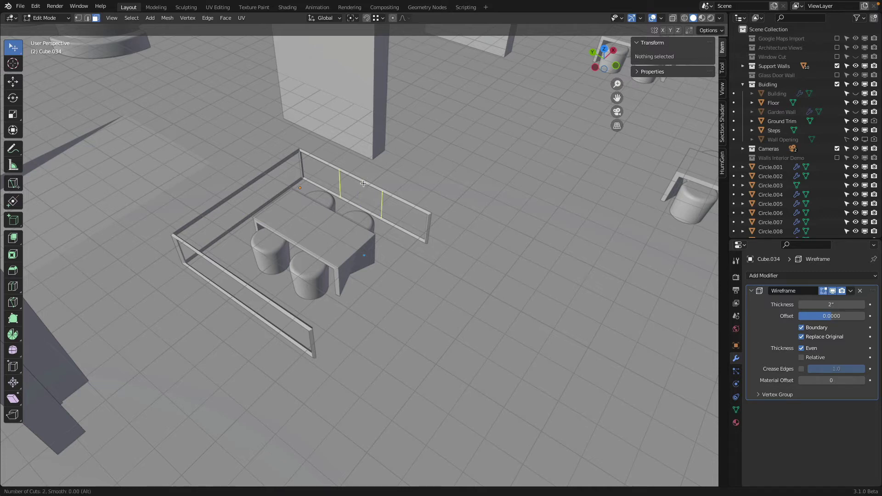
left_click(363, 183)
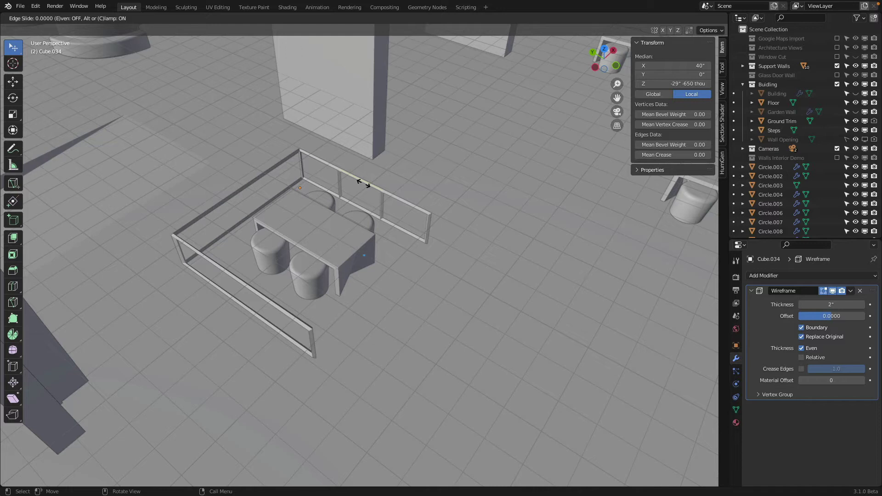
right_click(362, 182)
Add two evenly spaced loop cuts across the adjoining back side of the frame, without sliding them
middle_click_drag(362, 181, 418, 179)
key("ctrl+r")
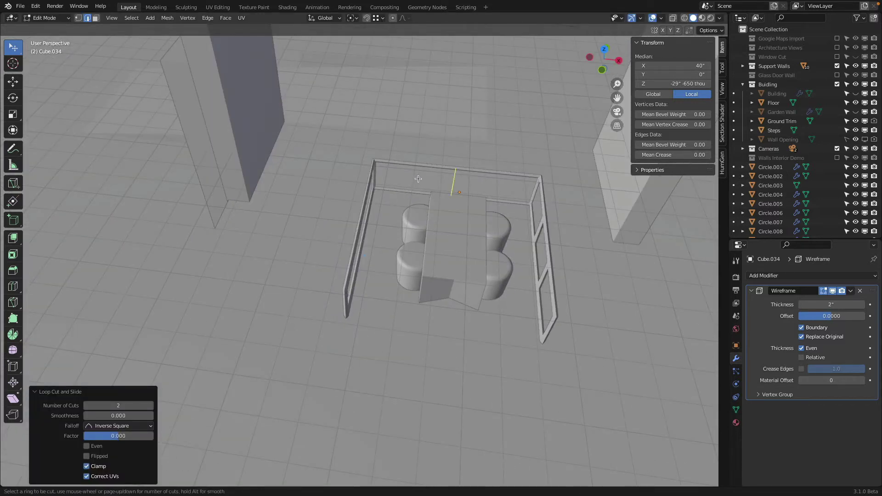
scroll(433, 176, "up", 1)
left_click(432, 177)
right_click(433, 177)
middle_click_drag(487, 183, 437, 183)
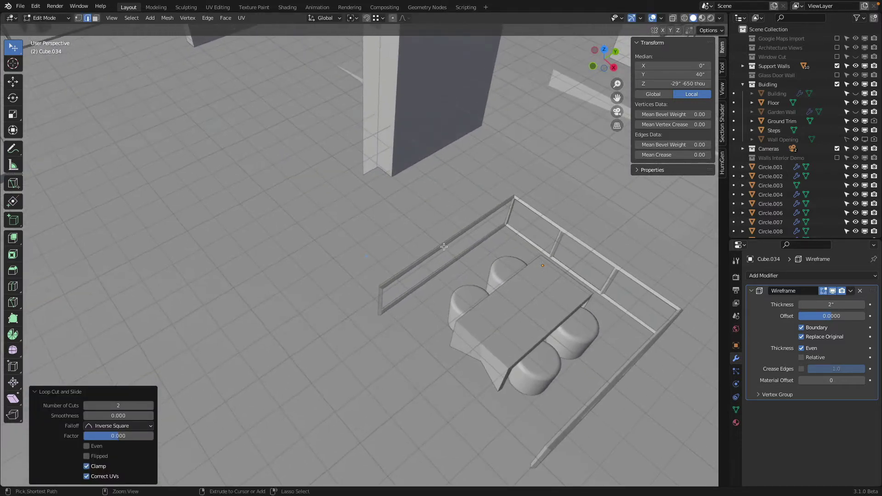
Add two evenly spaced loop cuts across the frame's remaining long side without sliding them, return to Object Mode and clear the selection
key("ctrl+r")
left_click(443, 250)
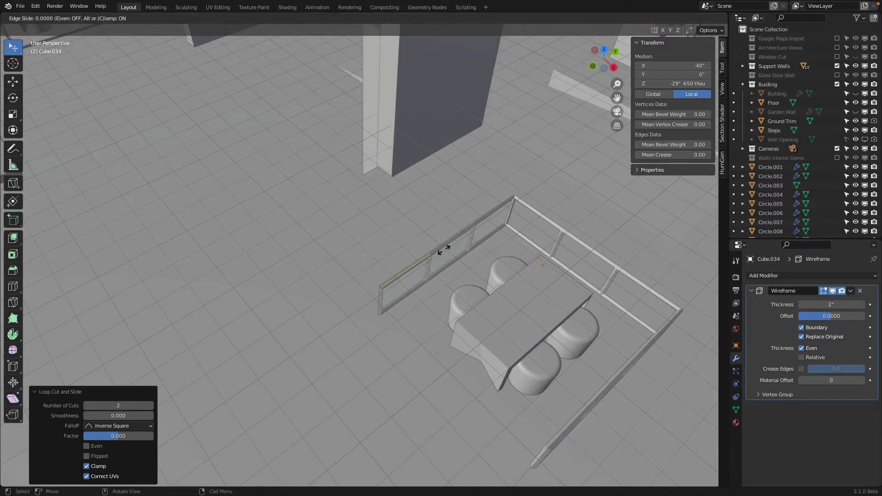
right_click(443, 250)
middle_click_drag(478, 264, 578, 239)
key("Tab")
key("a")
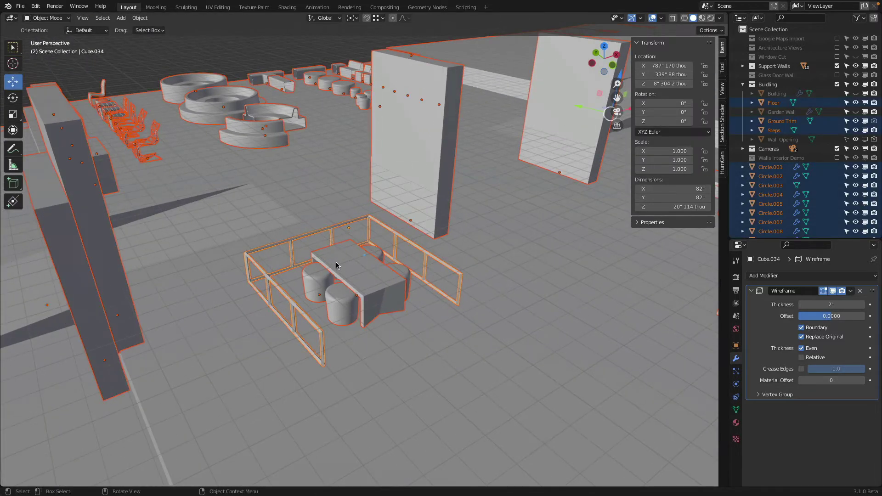
key("alt+a")
middle_click_drag(434, 253, 350, 210)
Reopen the frame's mesh for editing in wireframe shading and switch off the Wireframe modifier's Edit Mode display
left_click(403, 258)
key("Tab")
middle_click_drag(403, 258, 423, 228)
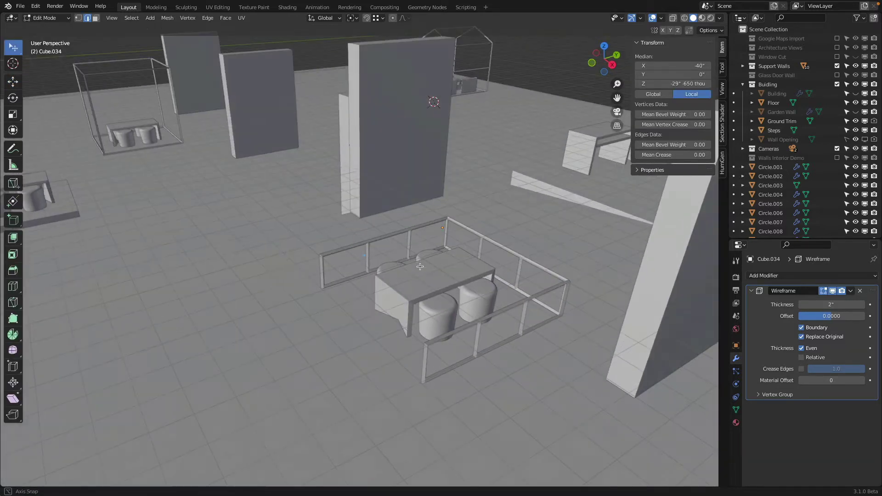
key("z")
left_click(183, 128)
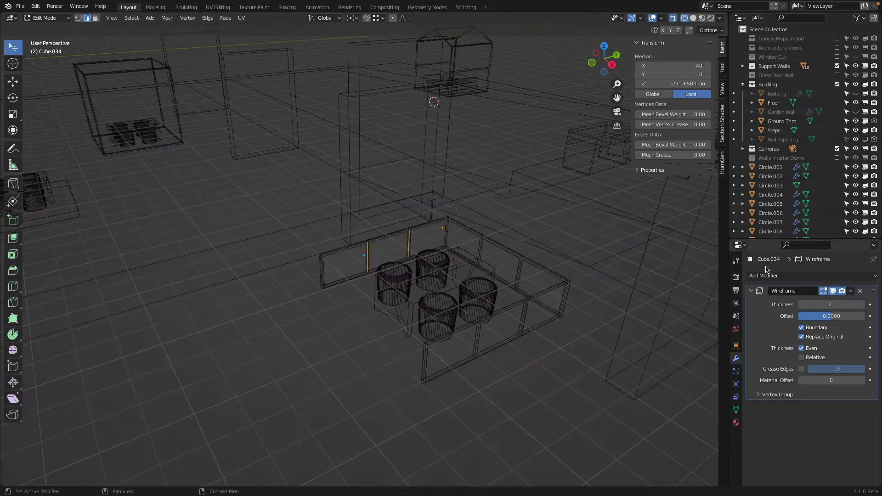
left_click(824, 290)
Extrude the four top edges around one back corner of the frame straight up by about 19.5 inches
left_click(439, 220)
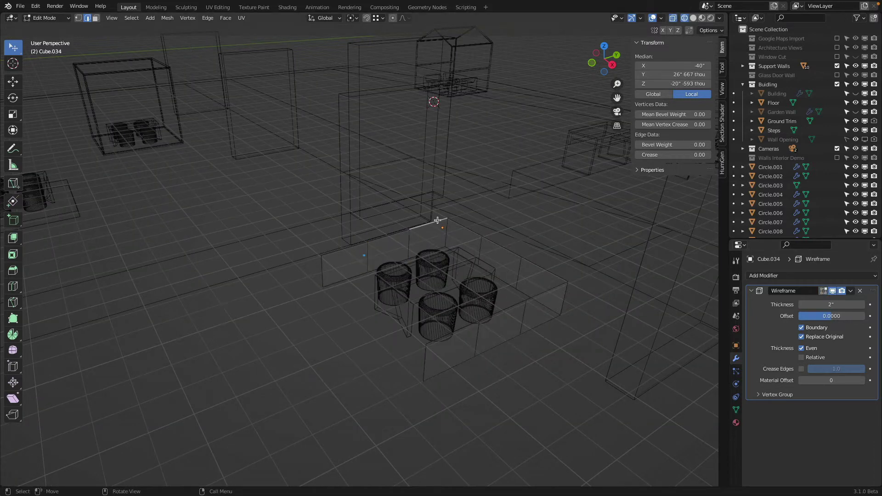
left_click(469, 229, "shift")
key("shift+z")
scroll(499, 218, "up", 2)
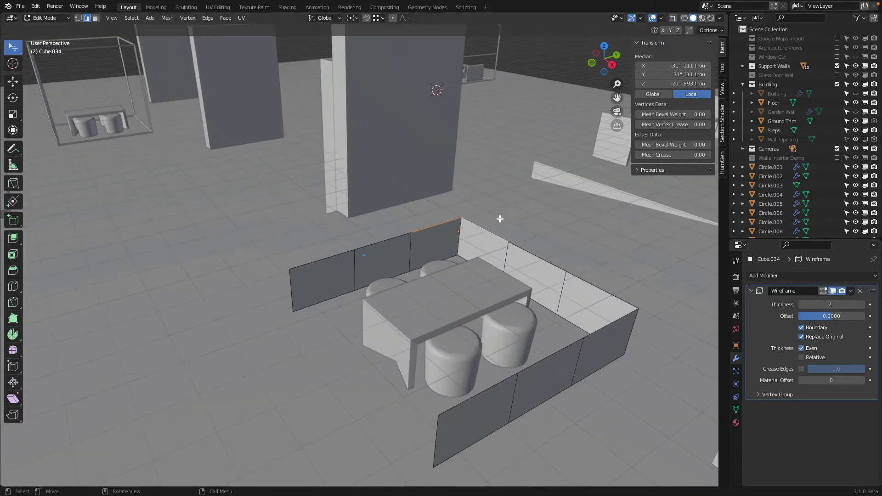
left_click(400, 229, "shift")
left_click(535, 247, "shift")
key("e")
key("z")
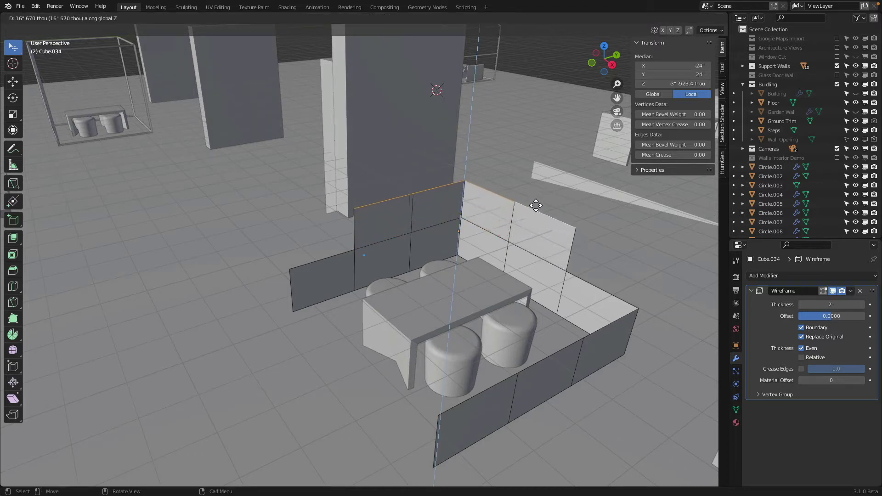
left_click(535, 196)
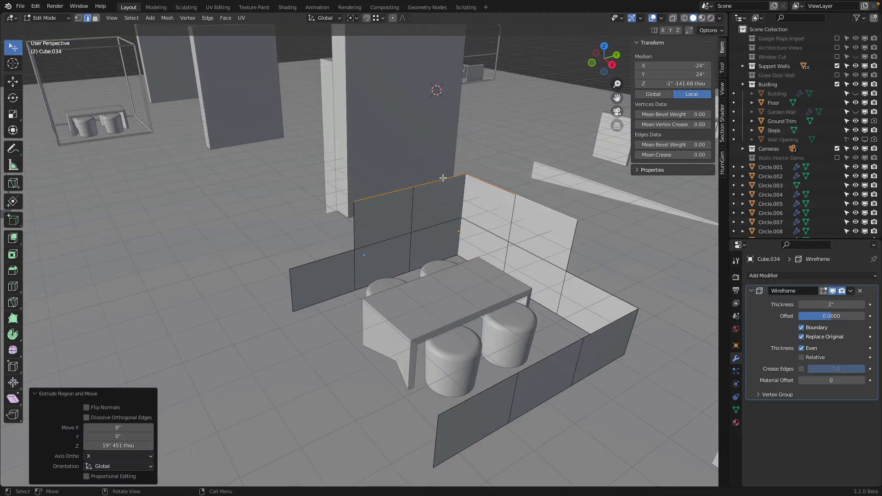
Extrude the two raised top edges meeting at the corner further up in Z as a second tier, and return to Object Mode
left_click(496, 181, "shift")
key("e")
key("z")
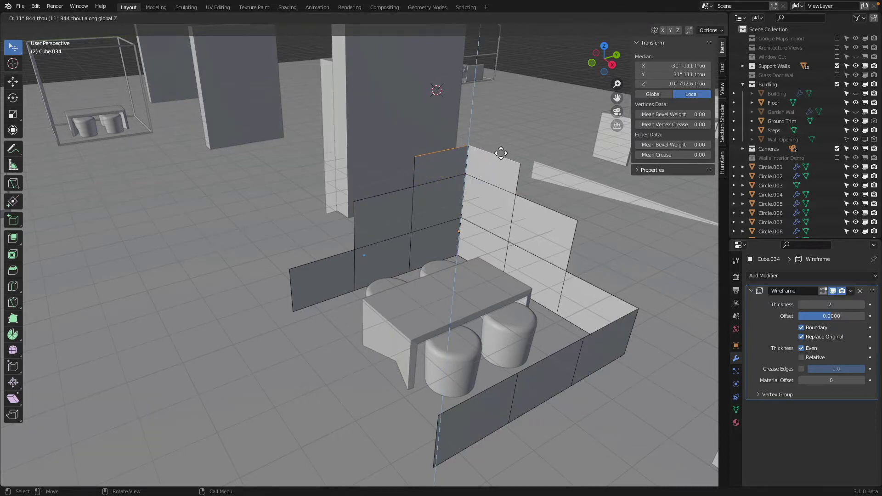
left_click(501, 145)
middle_click_drag(502, 145, 386, 206)
left_click(383, 207)
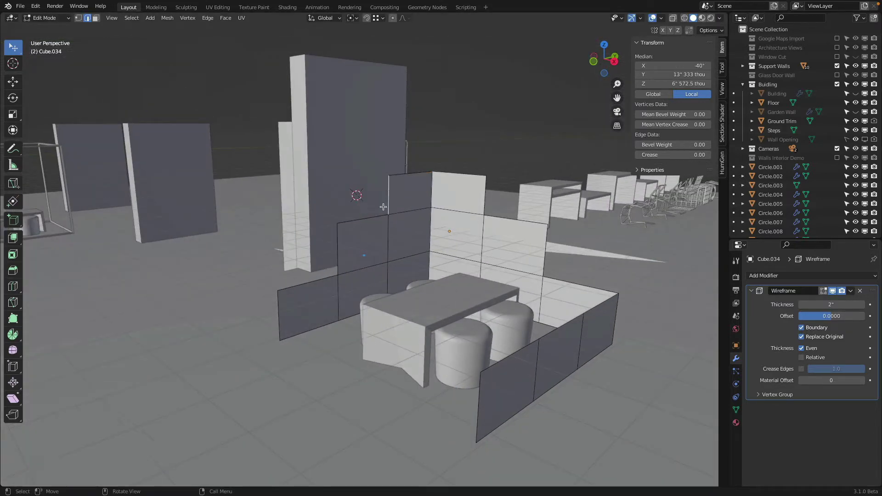
key("Tab")
middle_click_drag(468, 280, 398, 277)
key("alt+a")
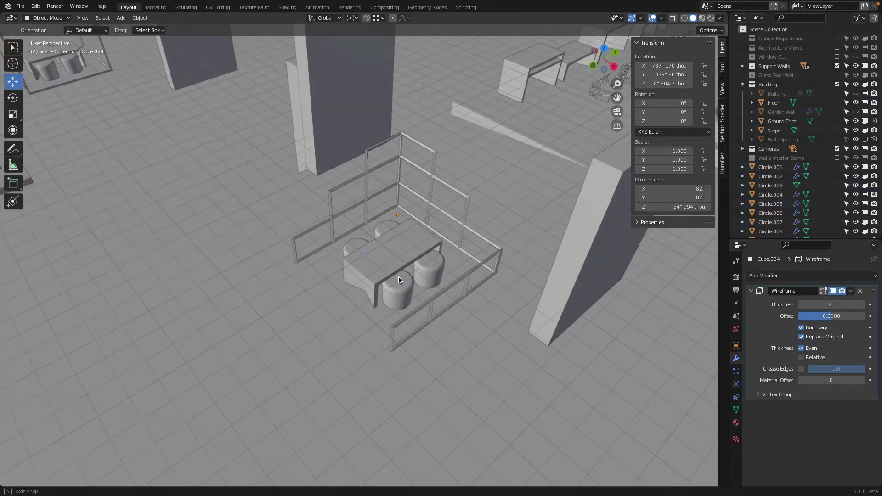
Extrude one vertical dividing edge of the low side outward along X by about 18.9 inches and check the result in Object Mode
key("Tab")
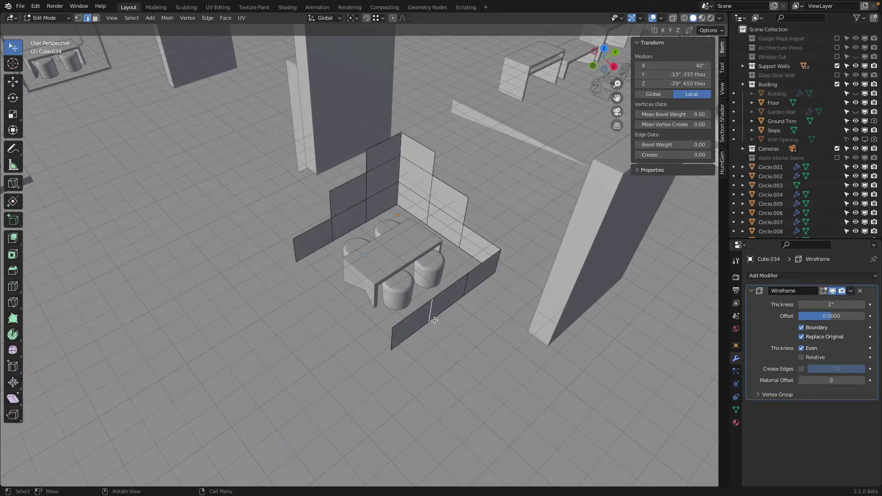
key("e")
key("x")
left_click(466, 345)
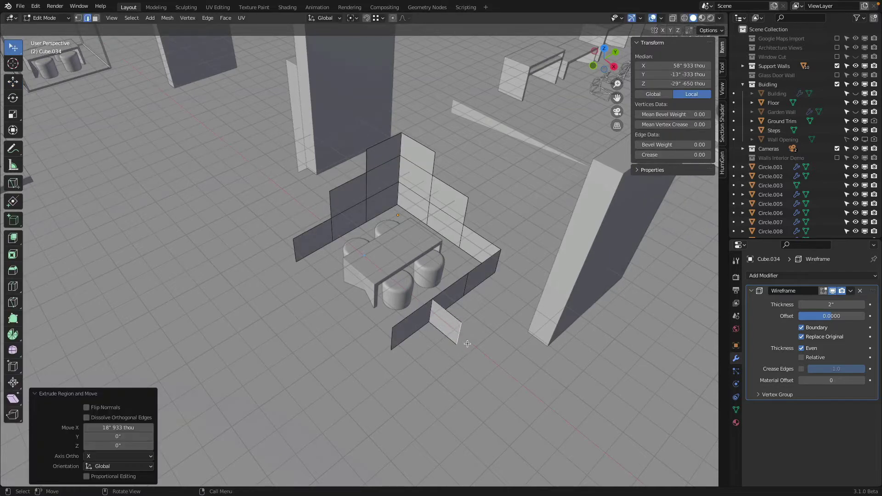
key("Tab")
middle_click_drag(467, 344, 477, 252)
scroll(459, 251, "down", 4)
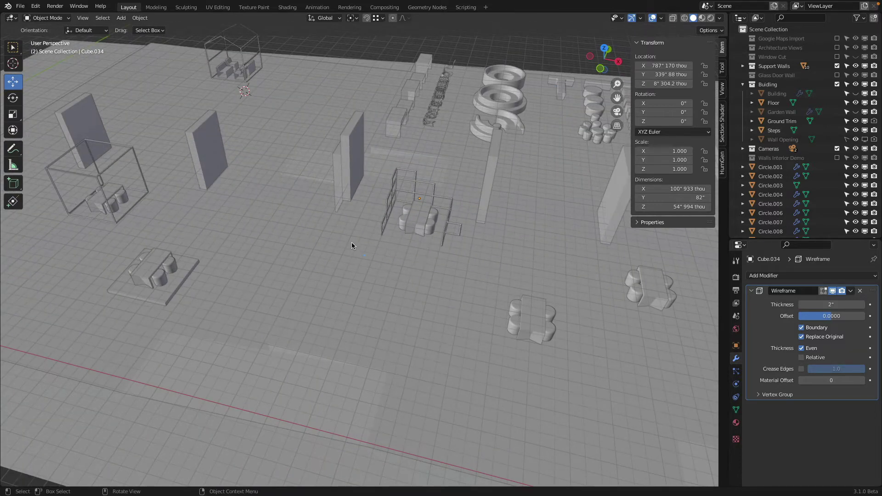
key("KP_0")
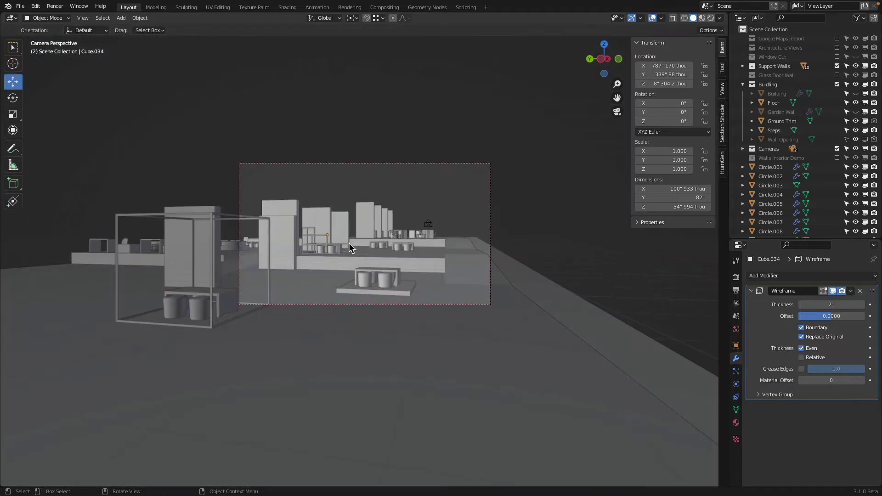
key("KP_0")
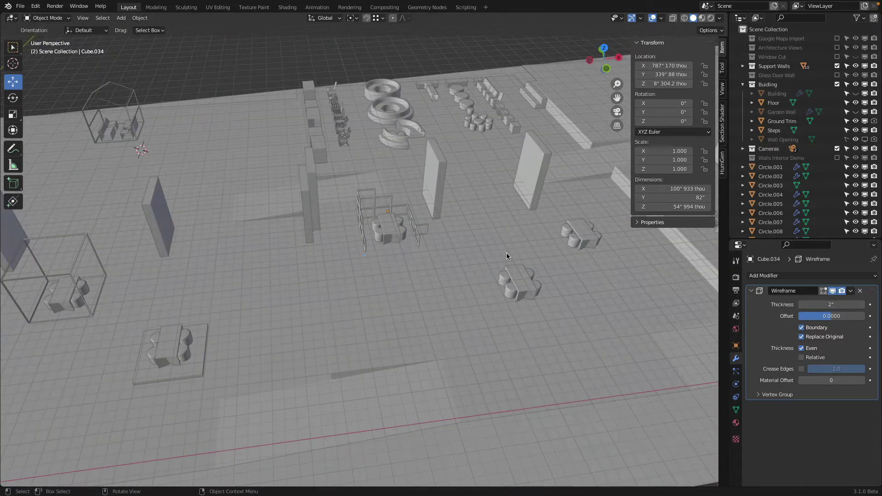
In top view with wireframe shading, add a plane and move it onto the free table set beside the support walls
key("KP_7")
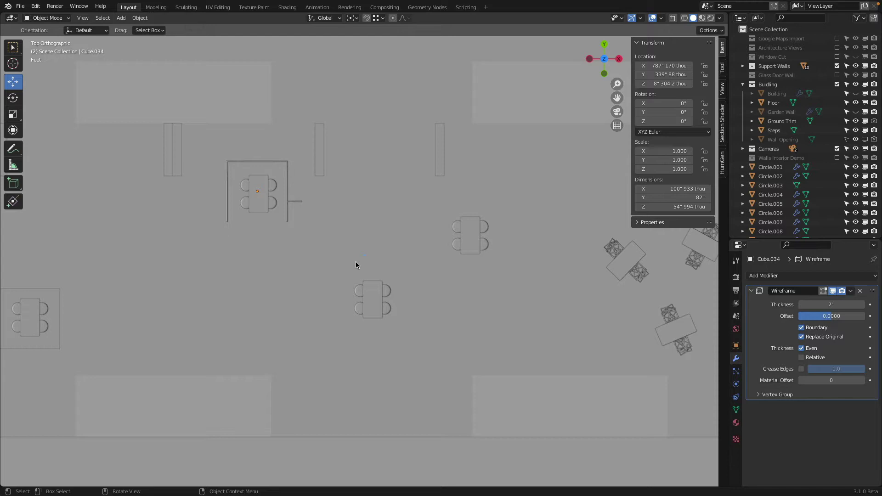
mouse_move(418, 264)
middle_mouse_down("shift")
mouse_move(292, 283)
mouse_move(350, 299)
middle_mouse_up("shift")
scroll(418, 262, "up", 4)
key("shift+z")
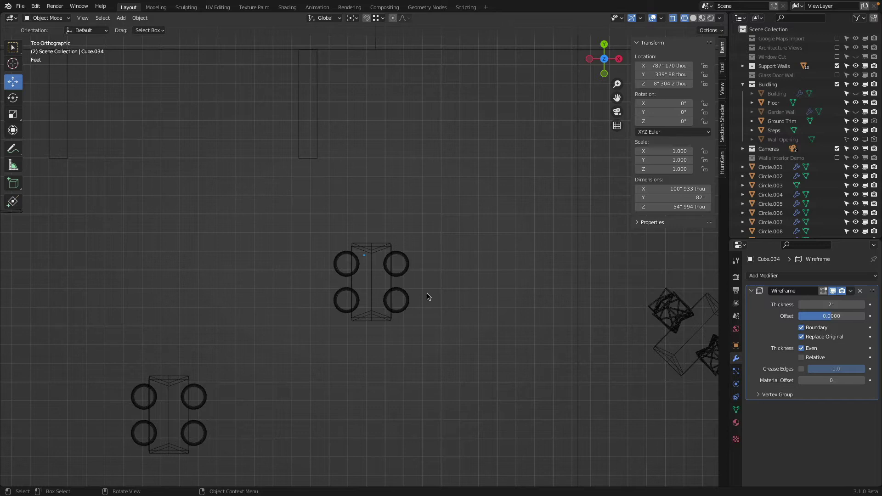
scroll(427, 296, "down", 2)
key("shift+a")
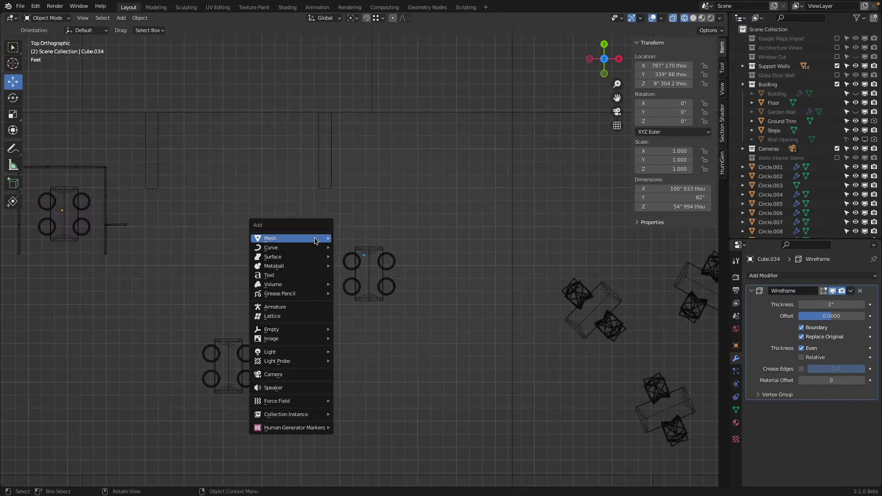
mouse_move(315, 238)
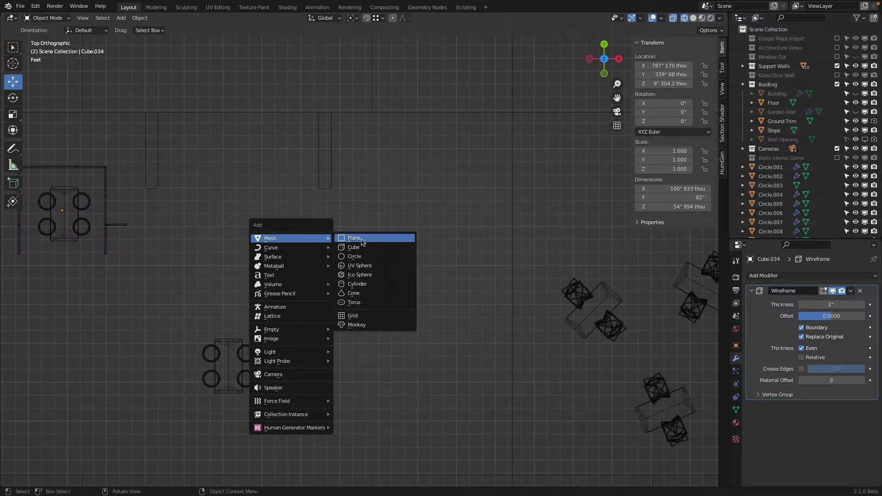
left_click(363, 242)
scroll(307, 221, "down", 5)
left_click_drag(146, 128, 362, 252)
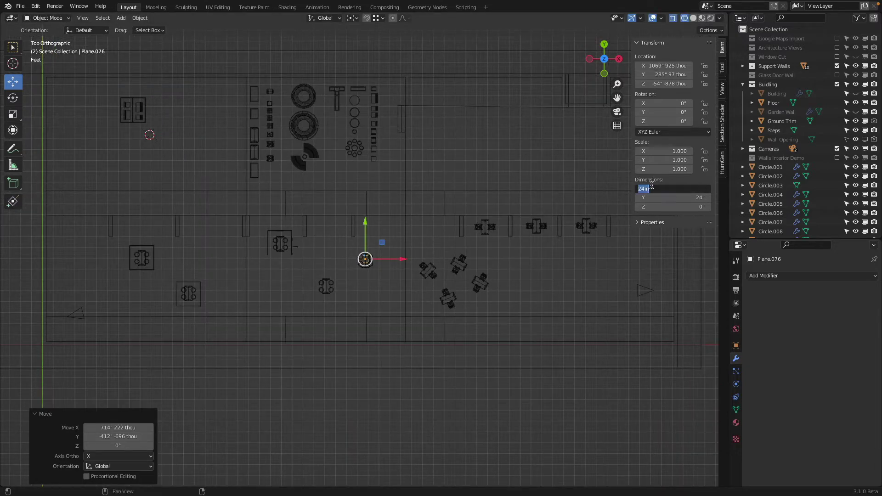
Set the plane's X and Y dimensions to 80 inches and centre it on the table and stools
type("80")
key("Tab")
type("80")
key("Return")
scroll(366, 258, "up", 5)
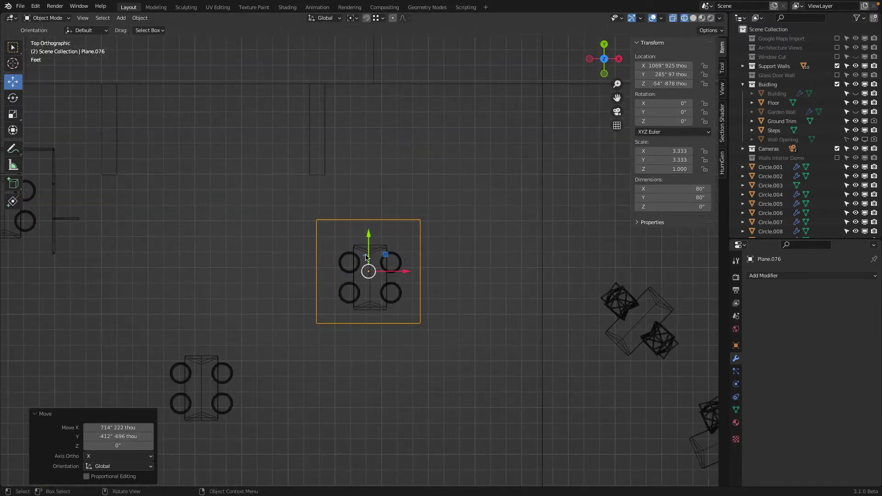
scroll(366, 257, "up", 2)
left_click_drag(372, 259, 374, 275)
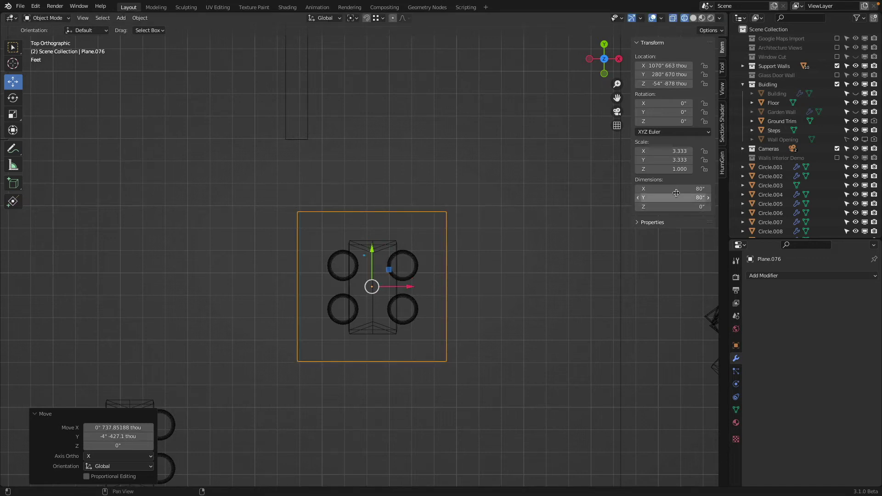
Set the plane's X and Y dimensions to 90 inches and fine-tune its centring along Y
left_click(674, 188)
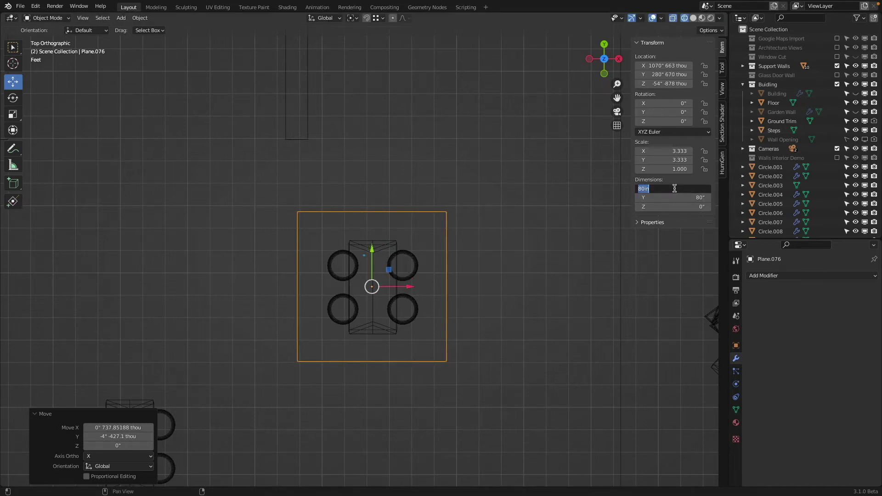
key("Escape")
left_click(663, 189)
type("909")
key("BackSpace")
key("Tab")
key("Return")
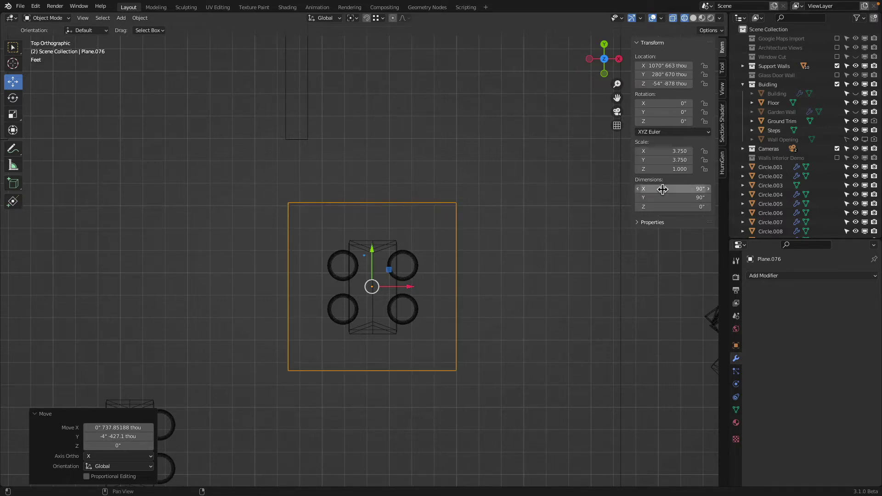
left_click_drag(371, 256, 373, 256)
Raise the plane about 24 inches in Z to floor level under the table set and return to solid shading
middle_click_drag(436, 305, 392, 320)
left_click_drag(390, 332, 378, 213)
key("z")
left_click(556, 293)
mouse_move(429, 301)
middle_mouse_down()
mouse_move(413, 281)
mouse_move(395, 297)
mouse_move(363, 290)
middle_mouse_up()
Extrude the plane's face upward by about 65 inches into a box around the table set
key("Tab")
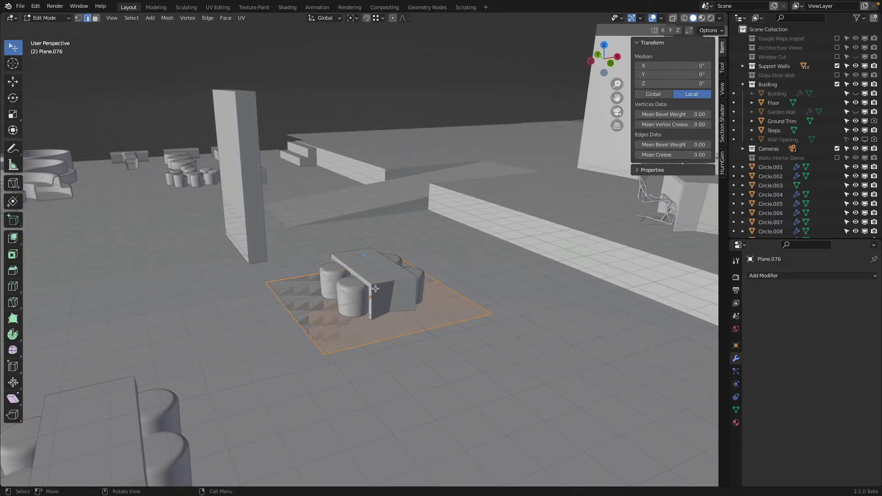
key("e")
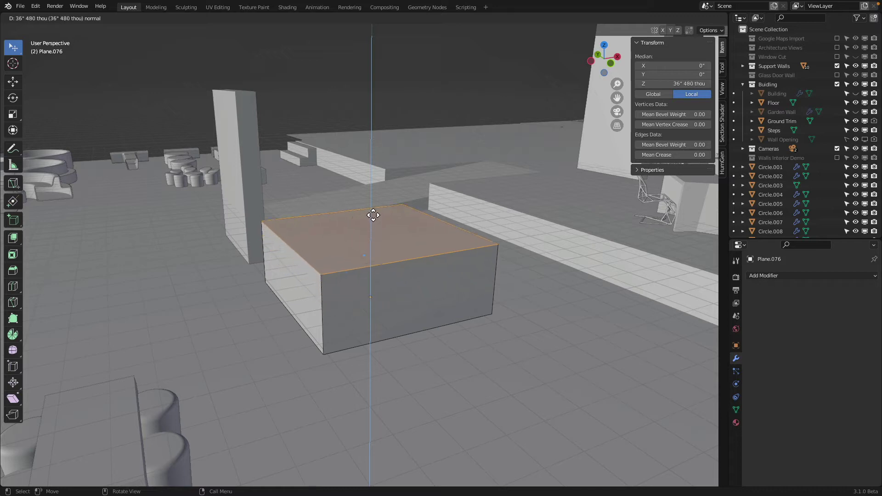
left_click(373, 161)
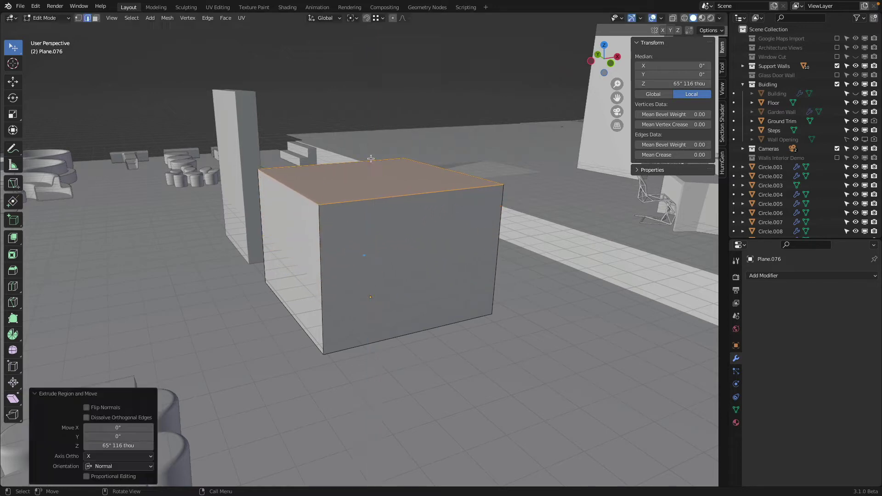
middle_click_drag(393, 177, 338, 202)
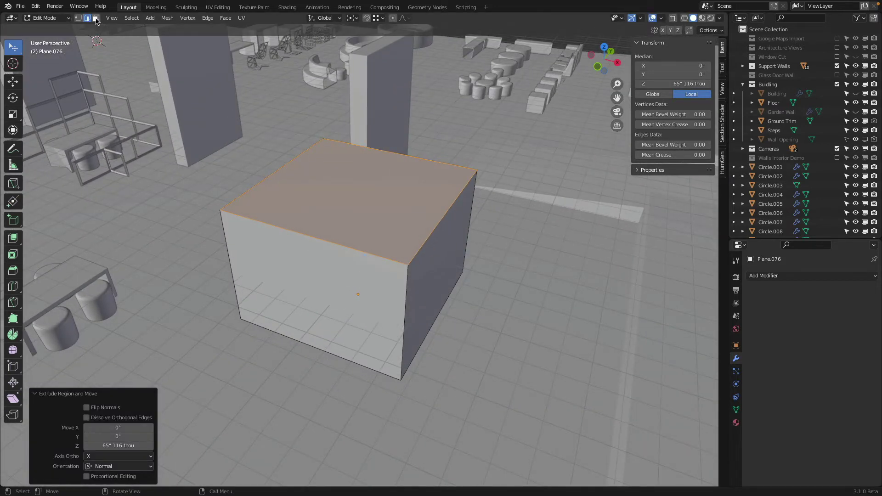
Delete the box's top and bottom faces so only the four walls remain
key("x")
left_click(421, 216)
middle_click_drag(421, 216, 368, 216)
left_click(326, 251)
key("x")
left_click(327, 250)
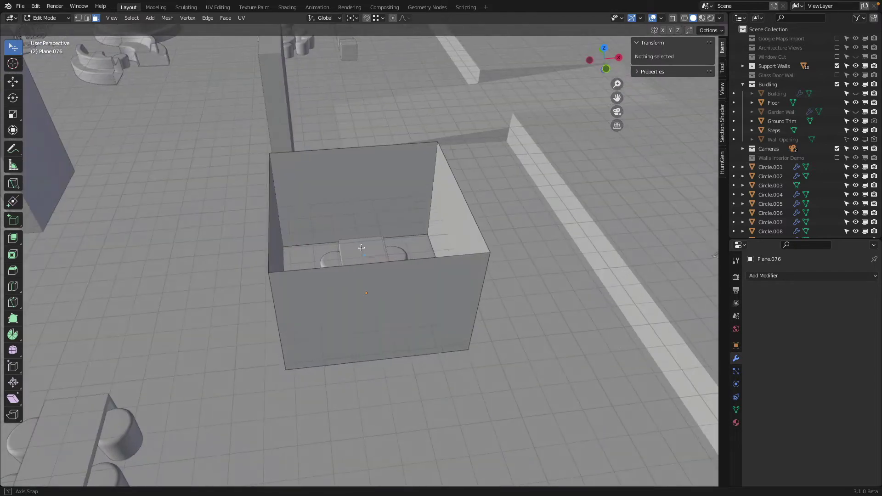
Add a Solidify modifier with a thickness of 5 inches to the walls and return to Object Mode
left_click(776, 276)
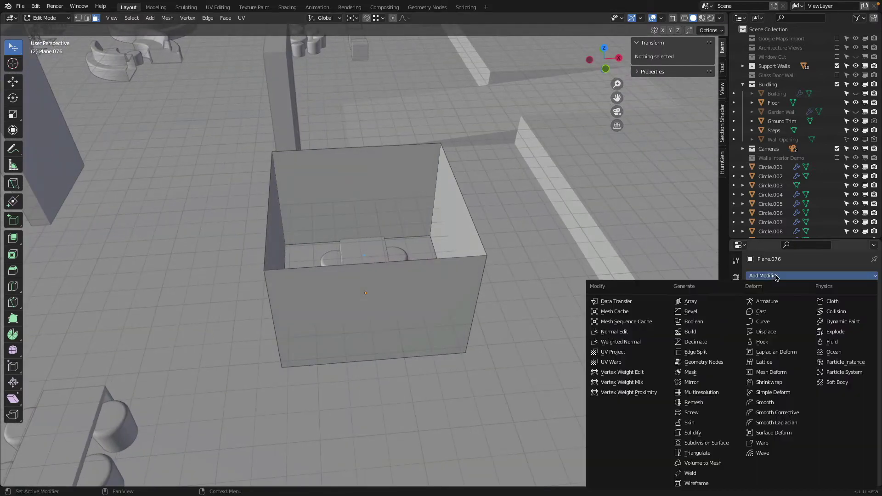
left_click(693, 432)
left_click(833, 316)
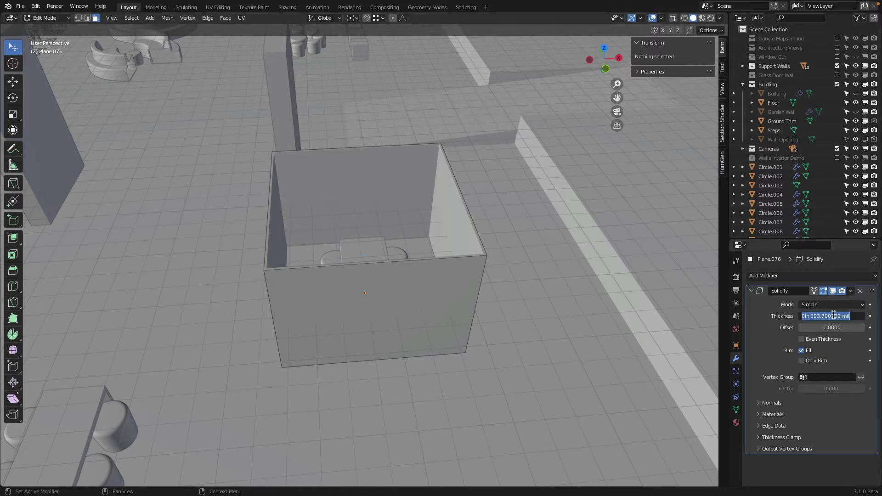
type("5\"")
key("Return")
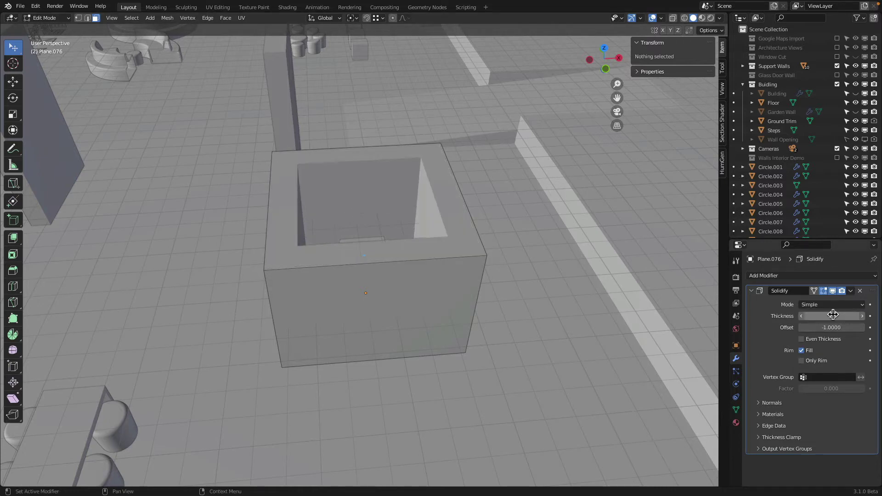
left_click(838, 317)
key("Escape")
middle_click_drag(518, 223, 516, 246)
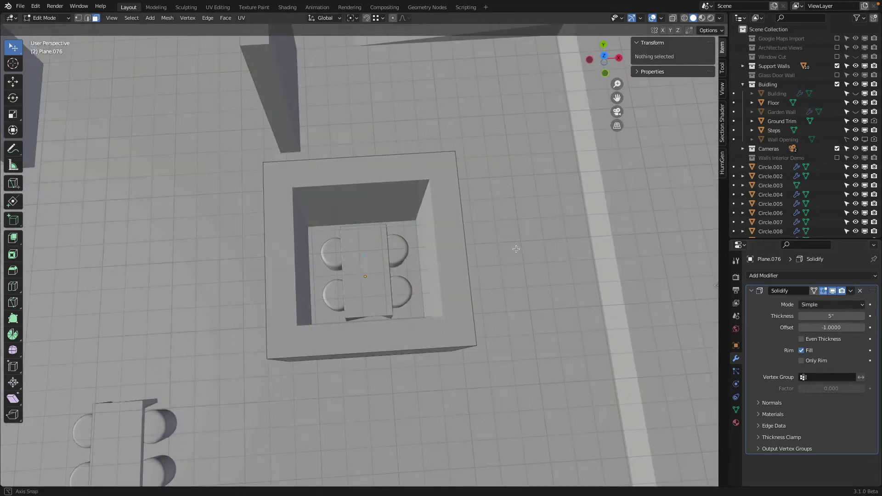
key("Tab")
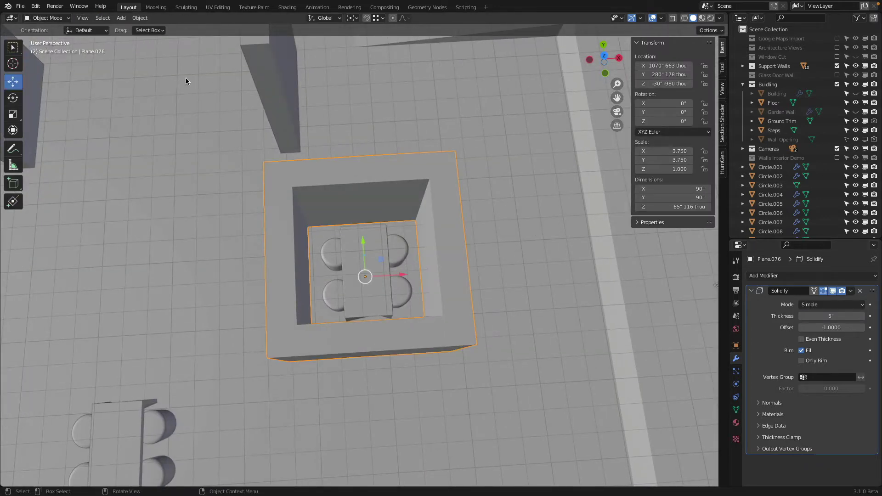
Apply the scale of the booth walls so the Solidify thickness is true to size
left_click(140, 19)
mouse_move(173, 65)
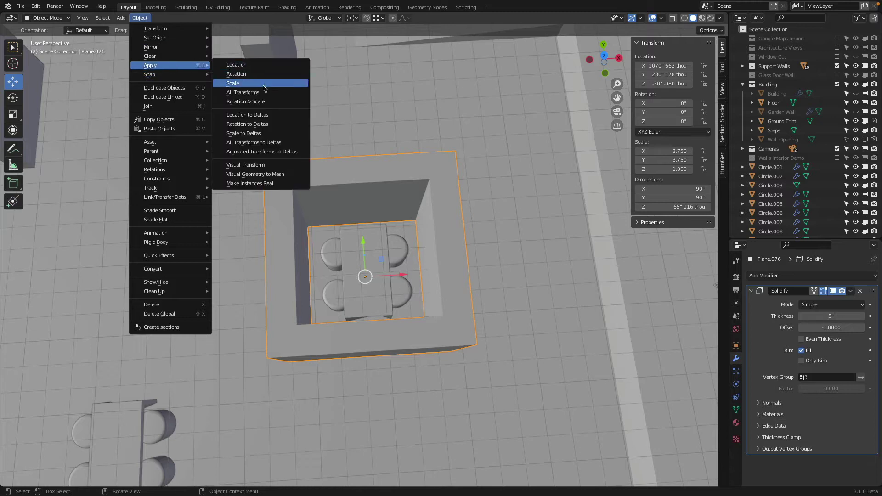
left_click(258, 83)
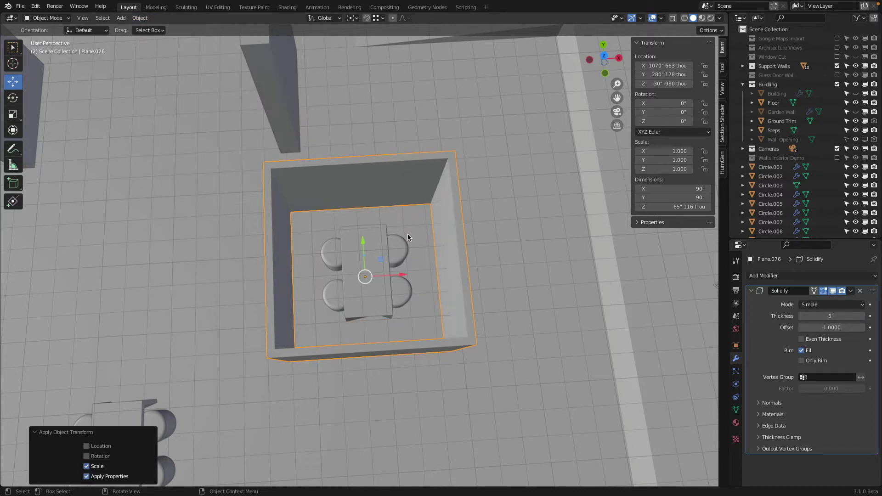
Set the booth walls' Solidify offset to 1.0 and enable Even Thickness
key("KP_7")
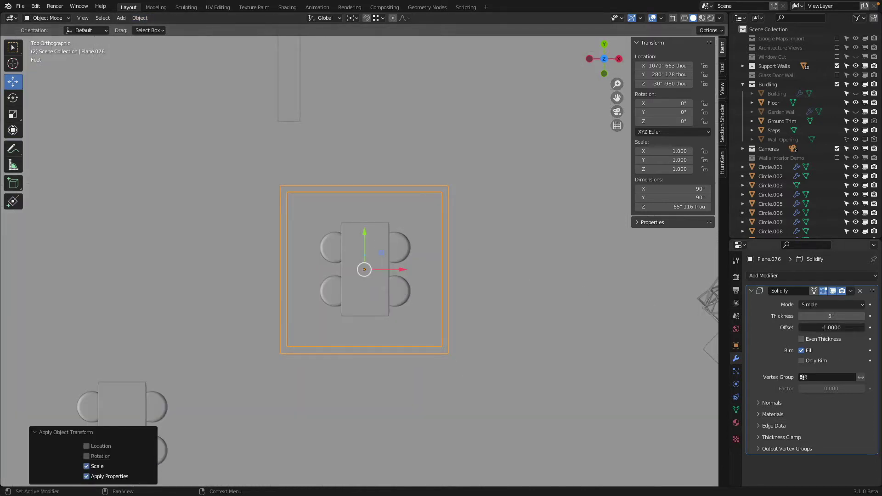
left_click_drag(827, 328, 860, 332)
left_click(826, 342)
middle_click_drag(556, 335, 486, 276)
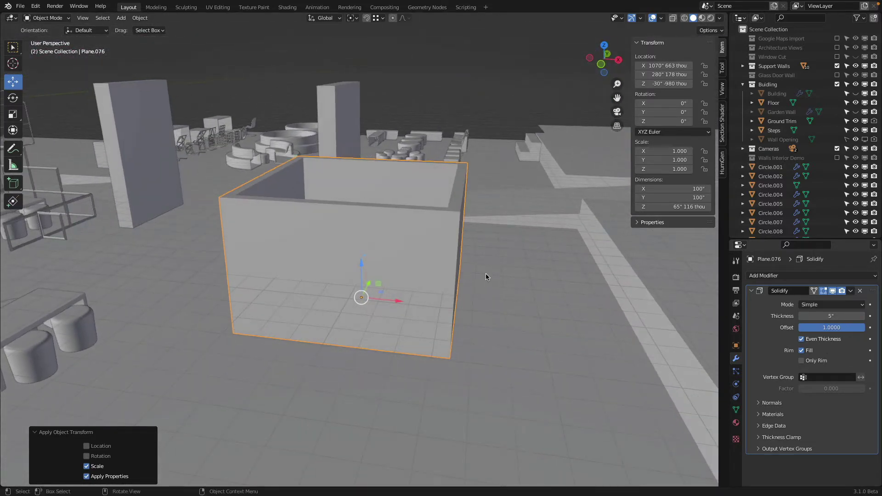
Set the booth walls' Z dimension to 30 inches
left_click(675, 207)
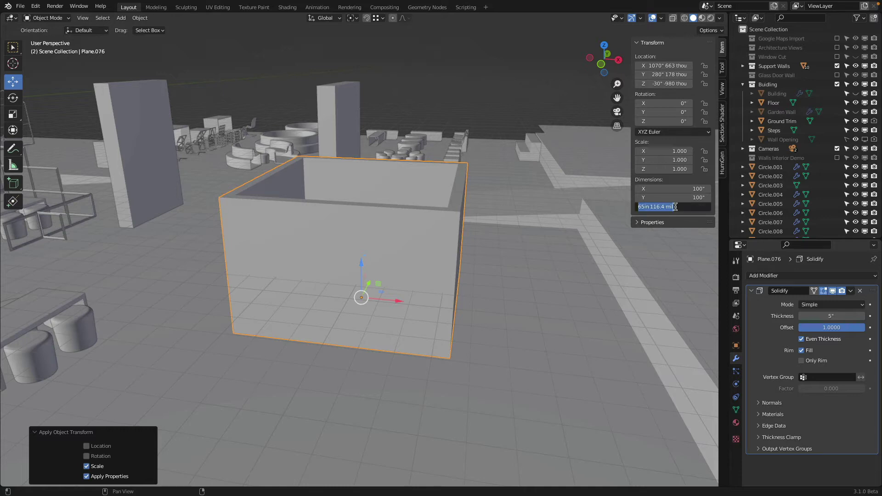
type("30")
key("Return")
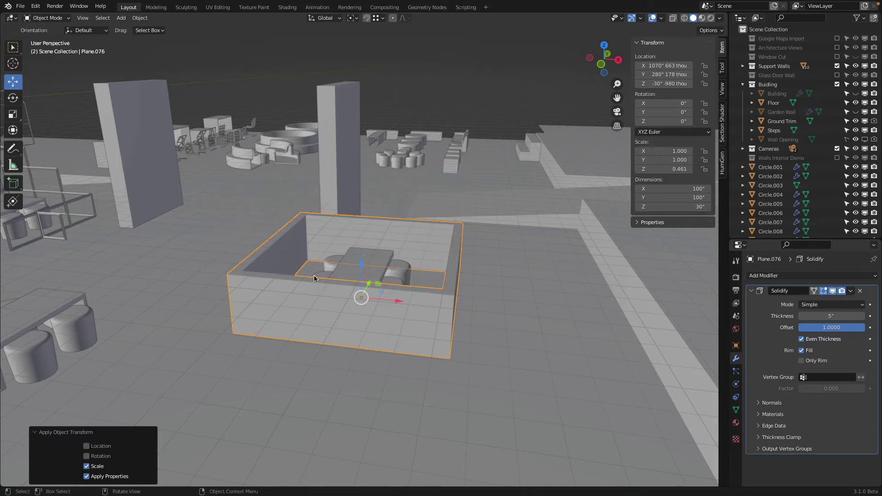
In Edit Mode, add one vertical loop cut centred on one of the booth's walls
middle_click_drag(313, 275, 316, 212)
key("Tab")
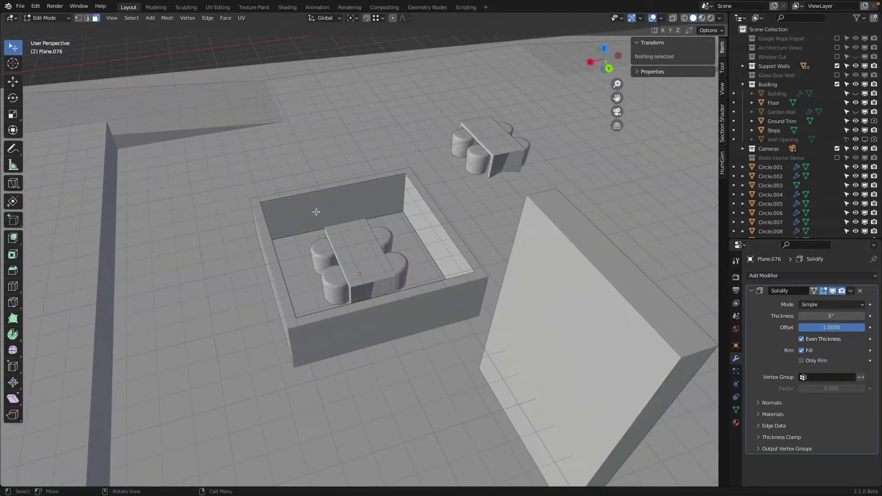
key("ctrl+r")
left_click(341, 190)
right_click(341, 190)
middle_click_drag(341, 190, 341, 195)
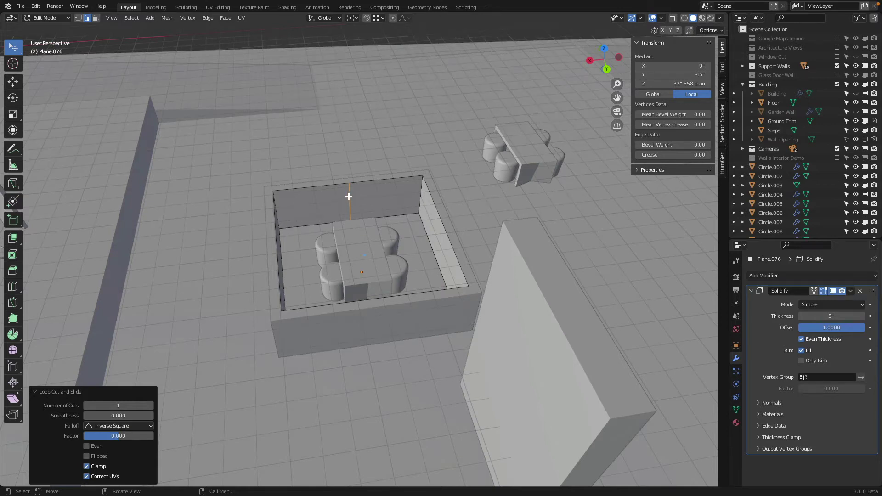
key("g")
key("g")
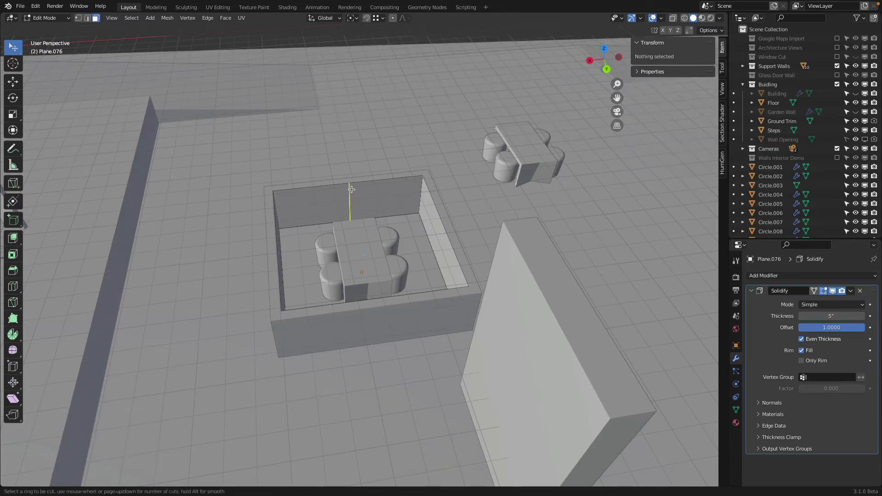
right_click(353, 190)
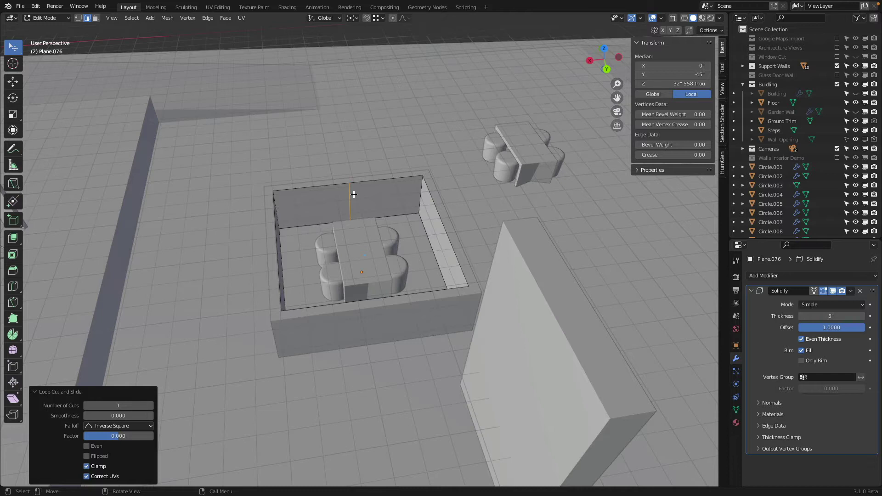
key("g")
key("g")
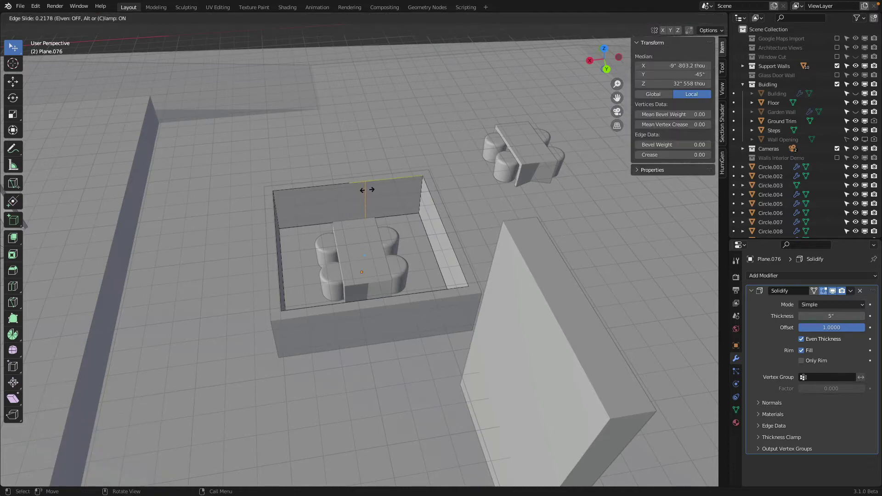
right_click(385, 189)
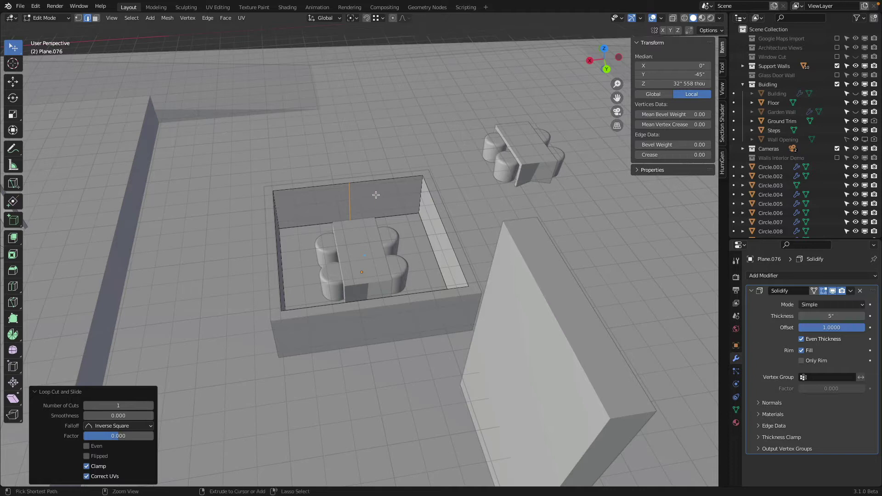
Bevel the centre edge of the wall with a width of 15 inches to mark out an entrance
key("ctrl+b")
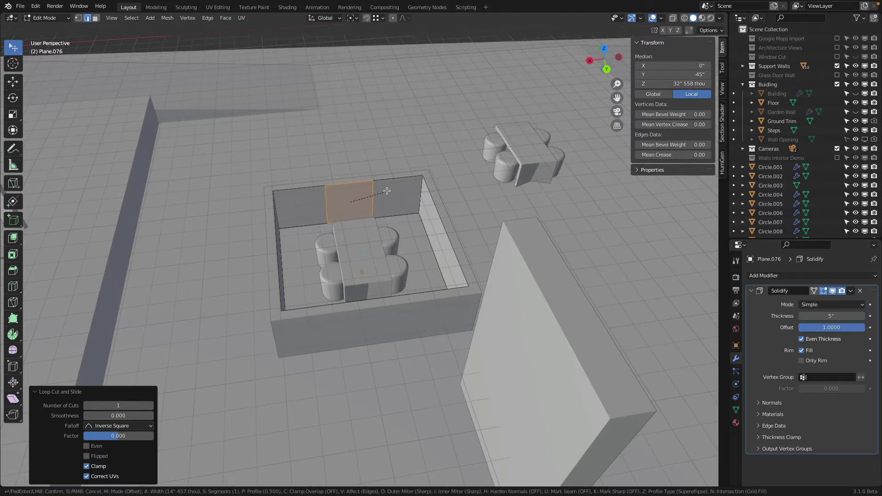
left_click(389, 190)
left_click(142, 332)
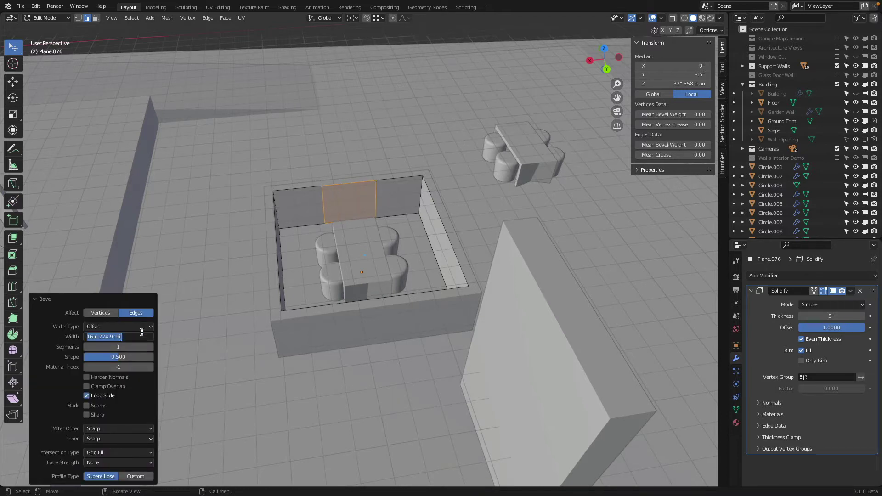
type("15")
key("Return")
middle_click_drag(305, 221, 306, 234)
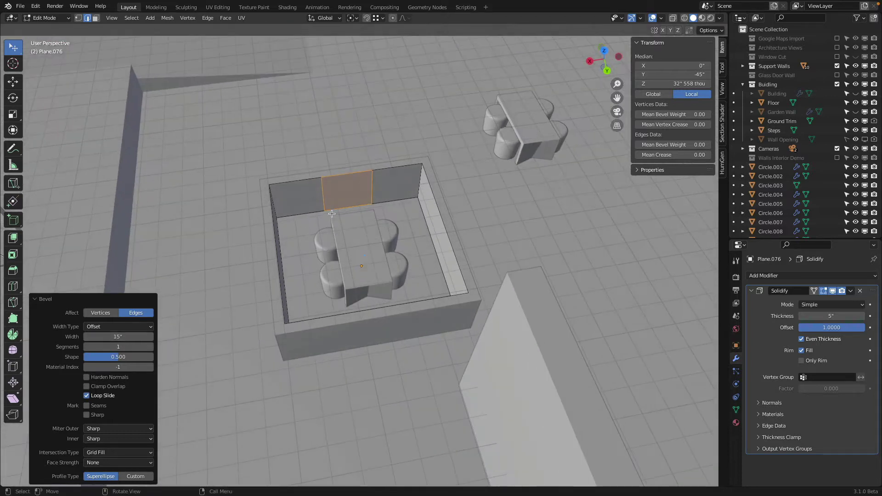
Delete the upper and lower edges of the wall's middle section to open an entrance, and return to Object Mode
left_click(346, 207)
left_click(346, 177, "shift")
key("x")
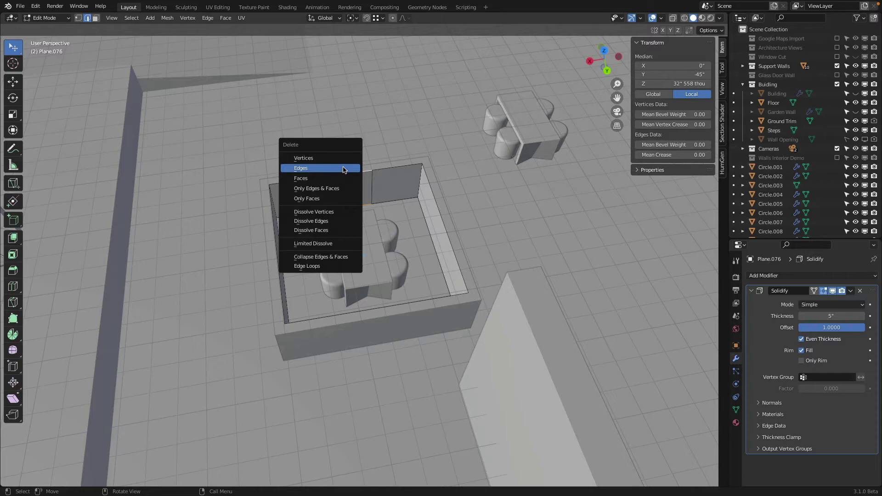
left_click(344, 169)
key("Tab")
In top view, duplicate the booth and place the copy around the neighbouring table set, about -131 inches in X and -83 inches in Y
middle_click_drag(324, 196, 477, 185)
key("KP_7")
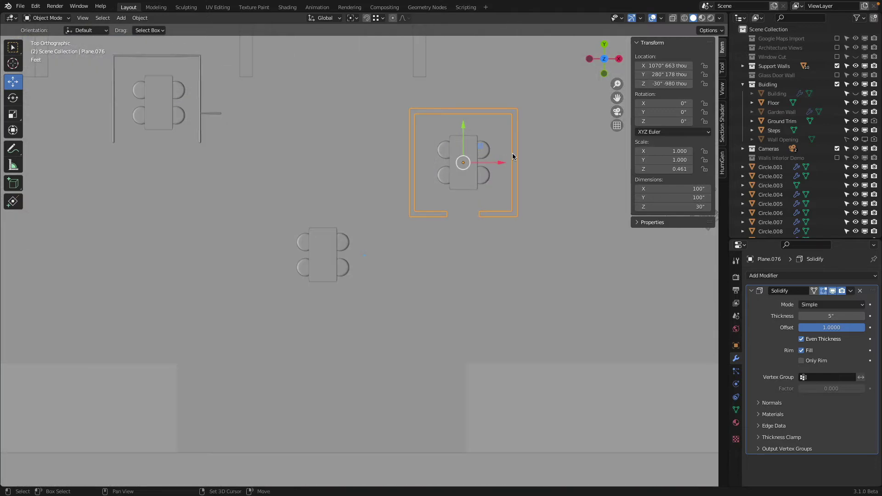
key("shift+d")
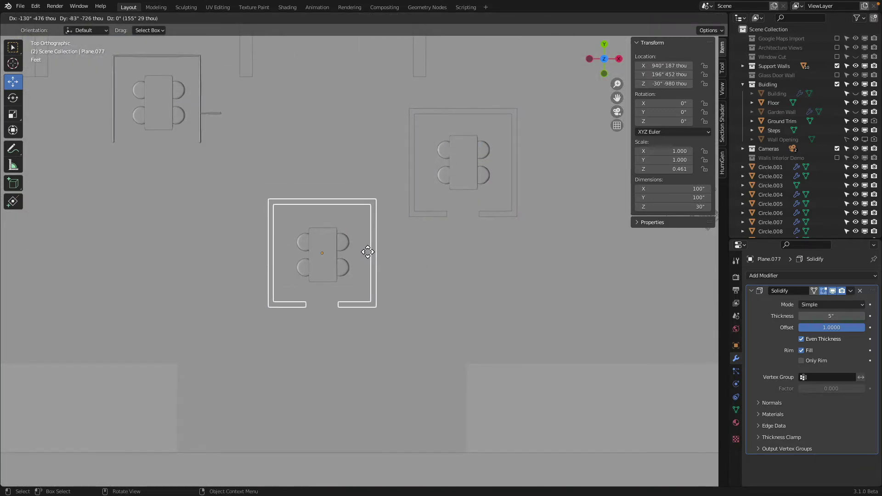
left_click(366, 250)
Set the duplicated booth's Z dimension to 90 inches
middle_click_drag(354, 258, 323, 211)
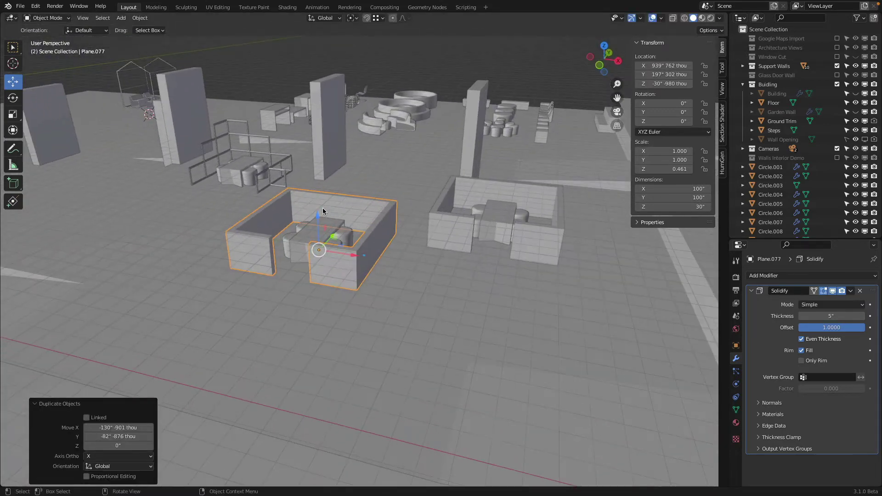
scroll(322, 211, "up", 2)
left_click(681, 208)
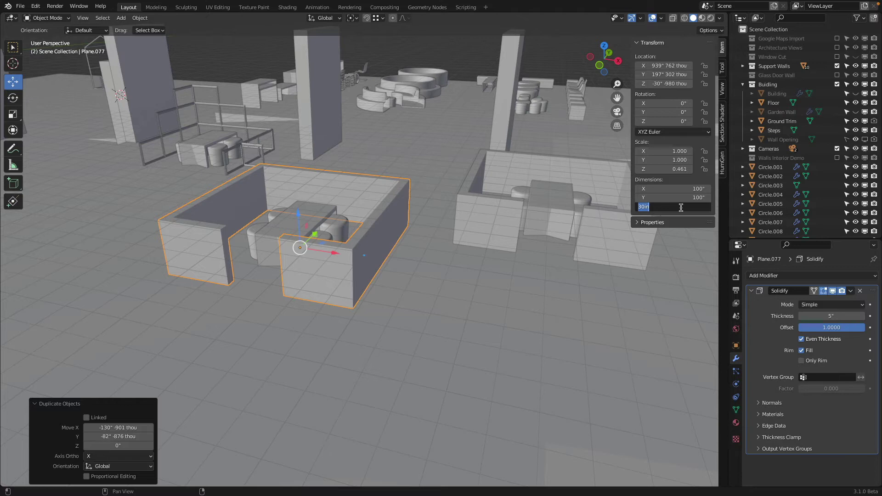
type("90")
key("Return")
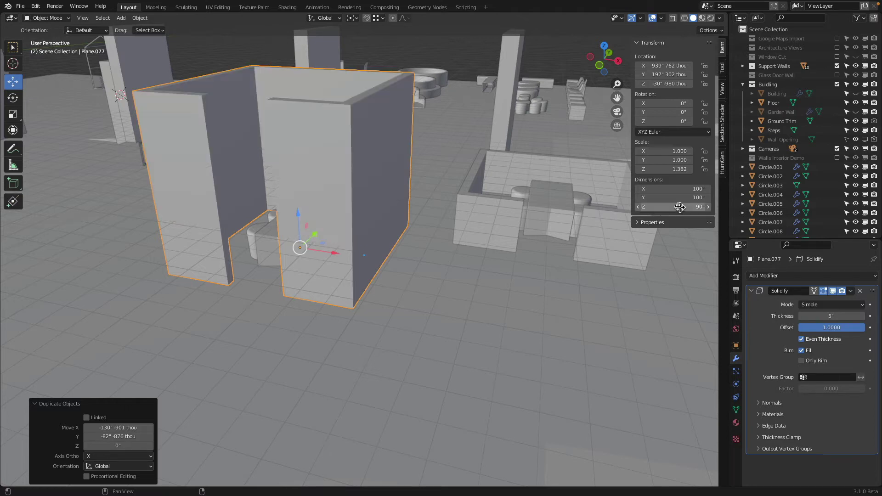
In Edit Mode, add a horizontal loop cut around the tall booth's walls and slide it fully up to the top edge
middle_click_drag(380, 183, 379, 163)
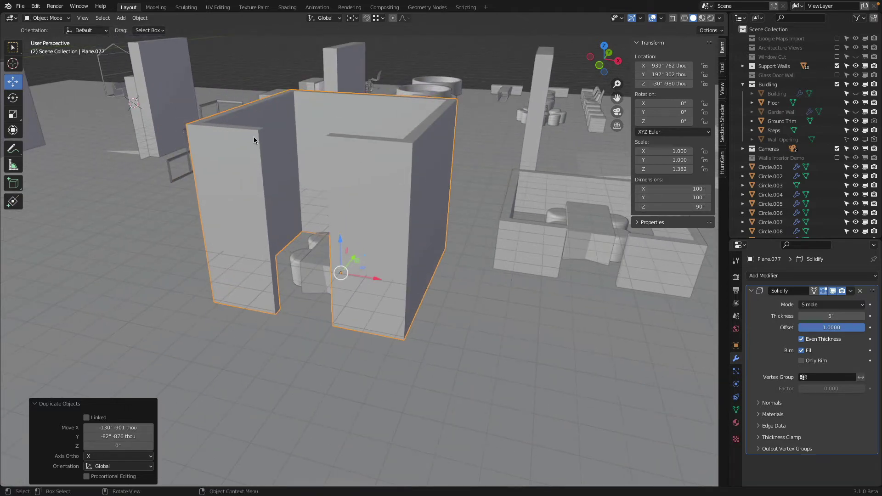
middle_click_drag(318, 137, 300, 137)
scroll(299, 137, "up", 1)
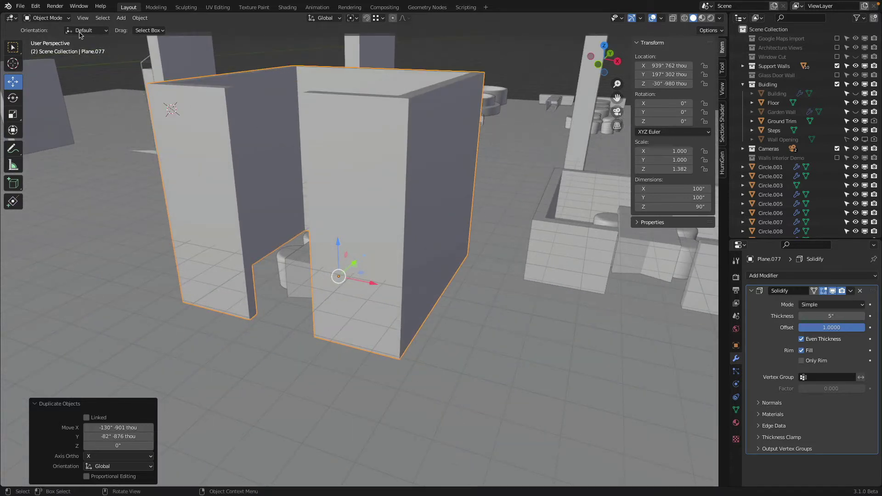
left_click(47, 19)
left_click(48, 39)
middle_click_drag(304, 118, 375, 124)
key("ctrl+r")
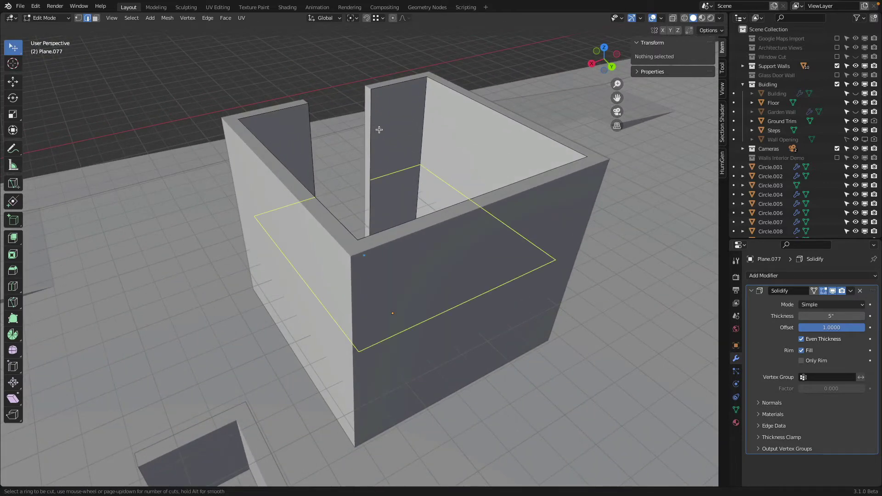
left_click(378, 138)
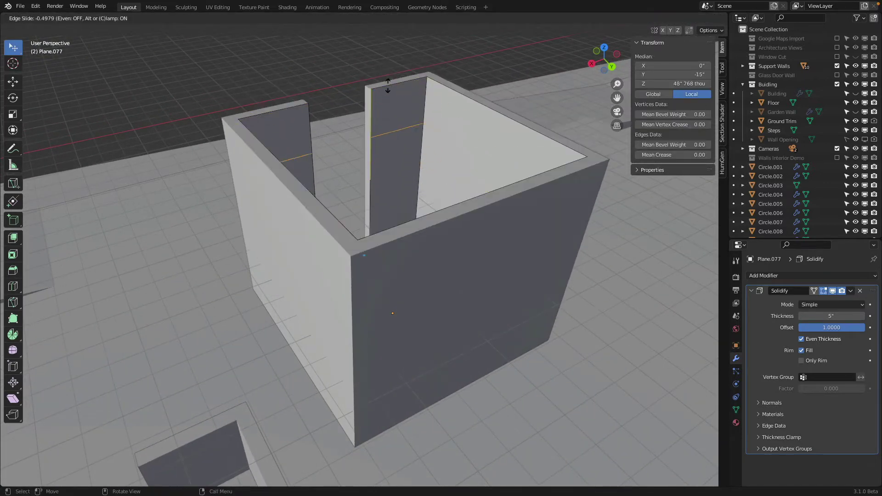
left_click(389, 432)
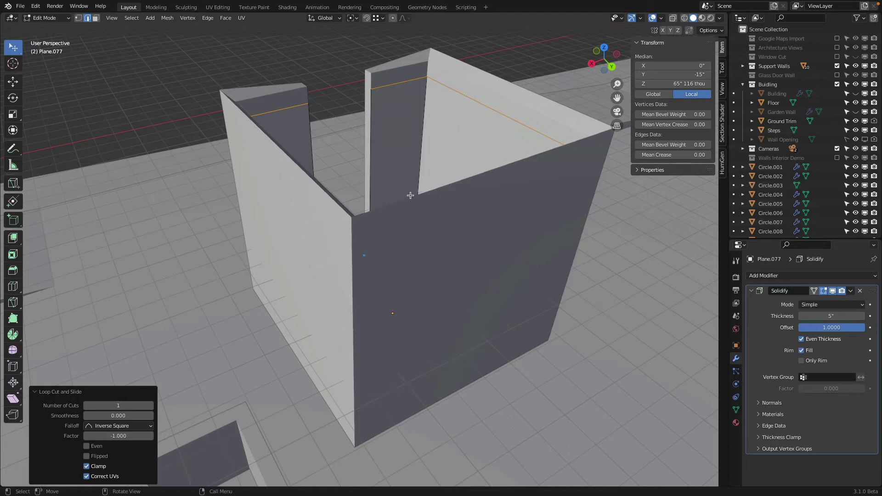
Hide the Solidify modifier in the viewport and move the new edge loop down 10 inches in Z
left_click(832, 290)
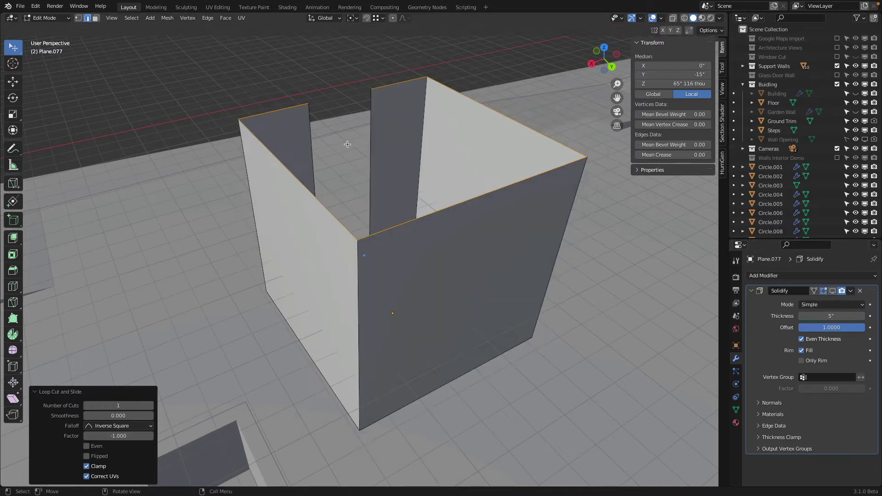
key("g")
key("z")
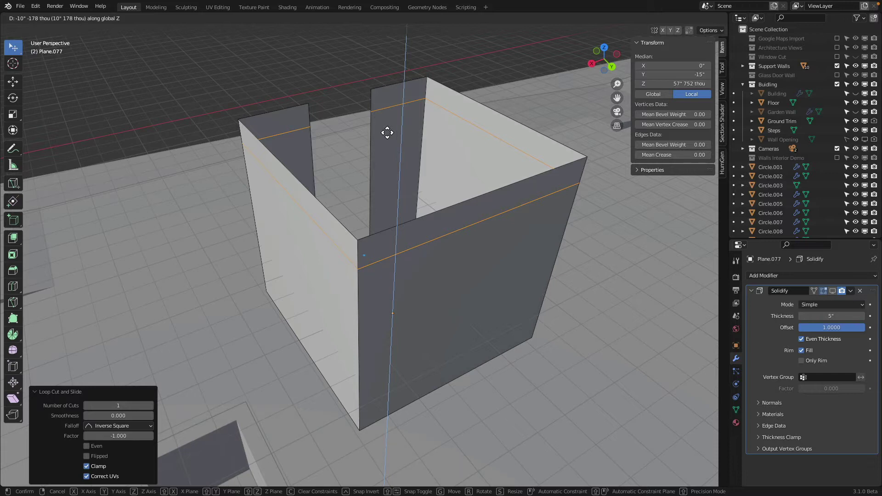
left_click(387, 132)
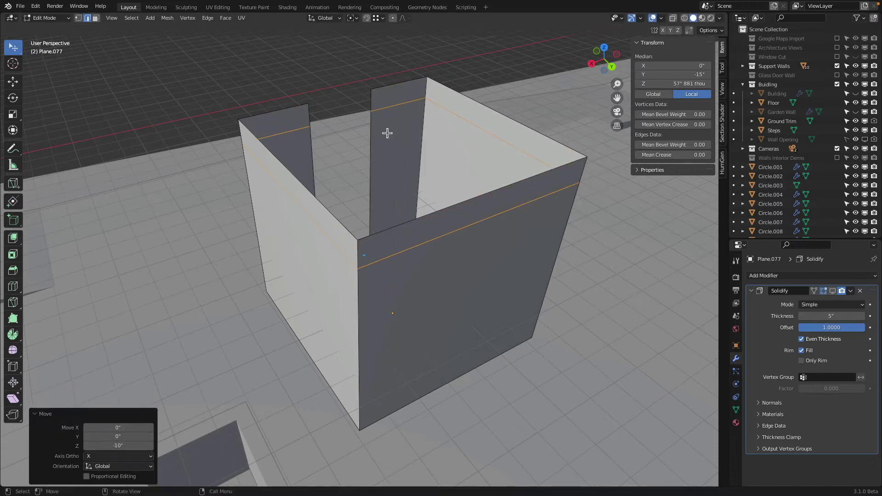
Fill a face between the short upper edges on both sides of the entrance as a lintel, and show the Solidify modifier again
left_click(370, 104)
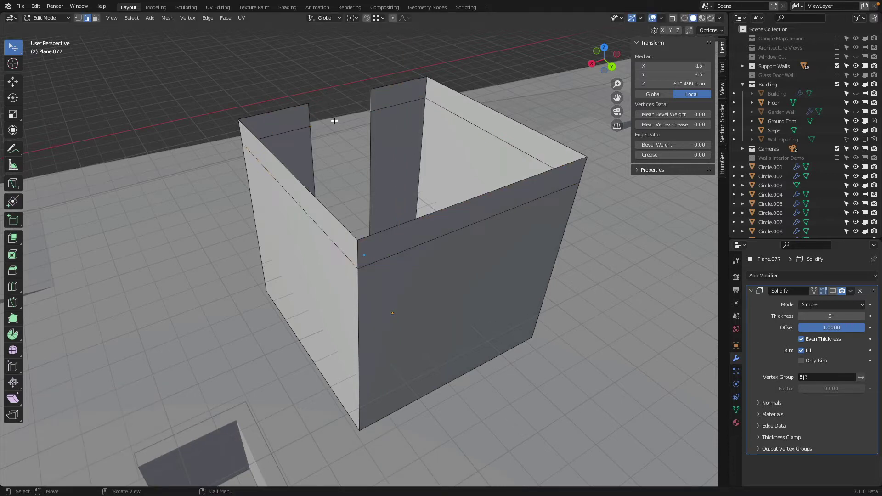
left_click(833, 290)
middle_click_drag(441, 131, 353, 135)
key("Tab")
key("Tab")
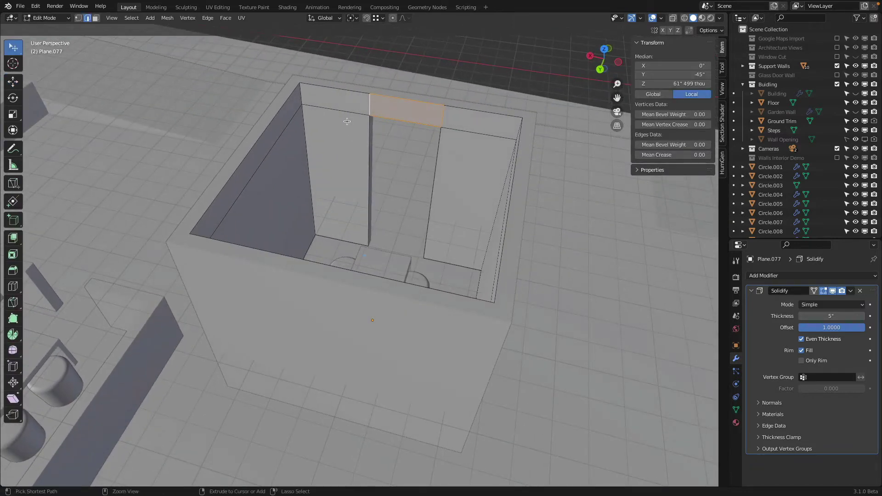
Add a vertical loop cut beside the entrance, slide it to the opening's edge and move it 10 inches along X into the wall
key("ctrl+r")
left_click(345, 107)
left_click(441, 120)
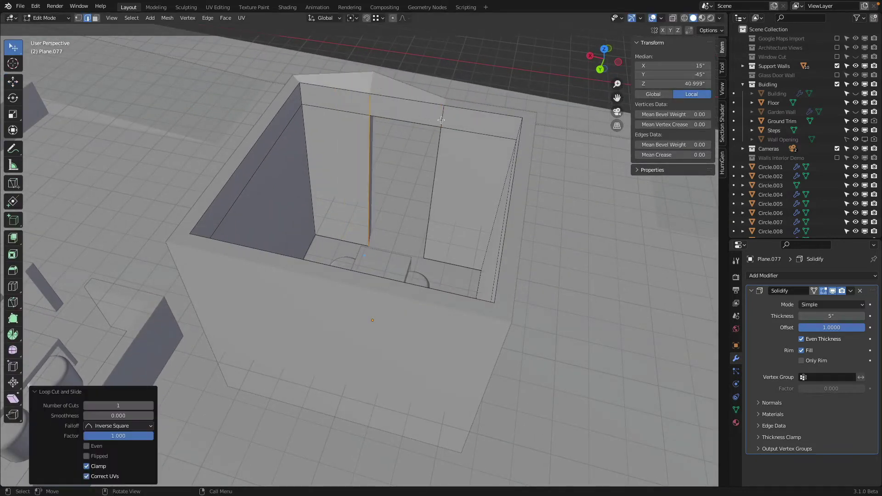
key("g")
key("x")
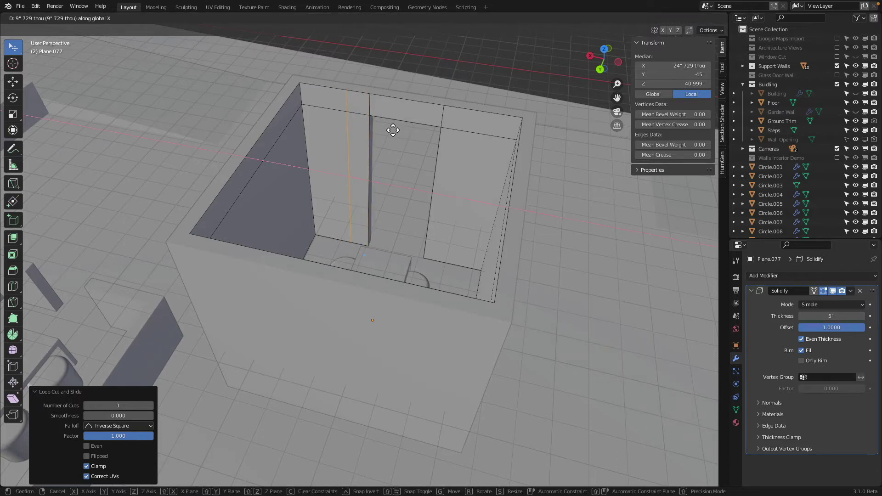
type("10")
key("Return")
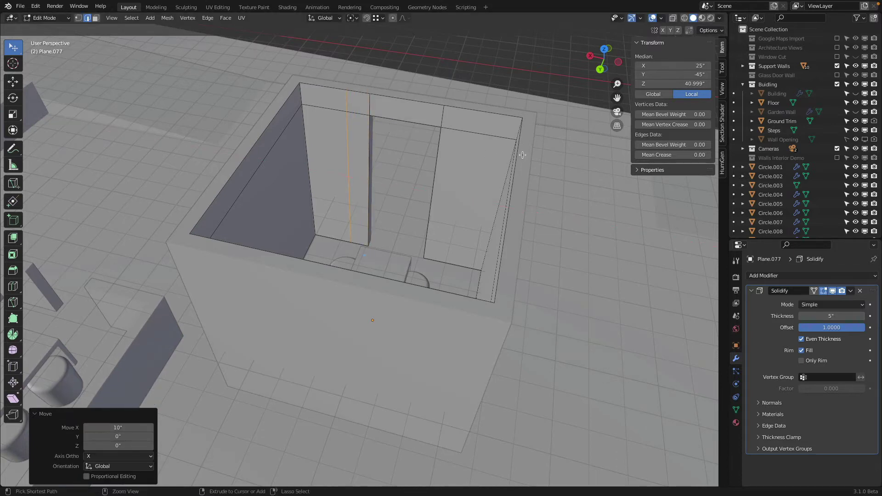
Add a matching vertical loop cut on the entrance's other side, slide it to the opening's edge and move it -10 inches along X
key("g")
key("g")
left_click(398, 132)
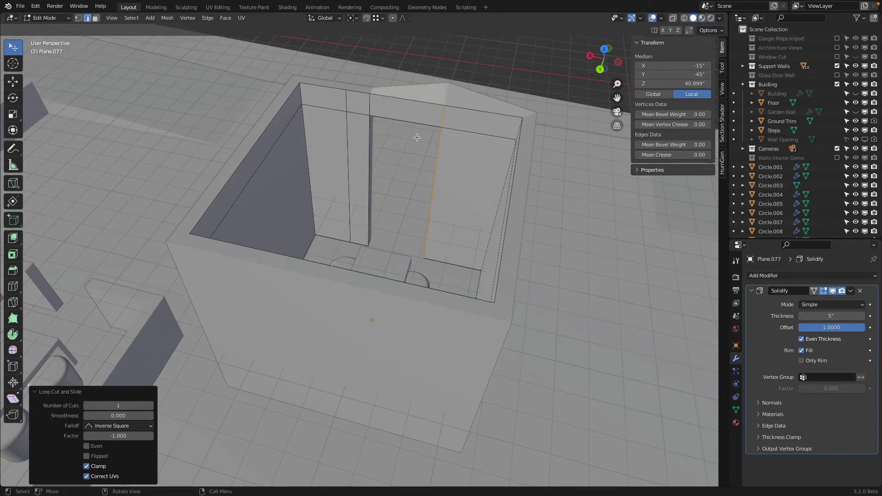
type("gx-10")
key("Return")
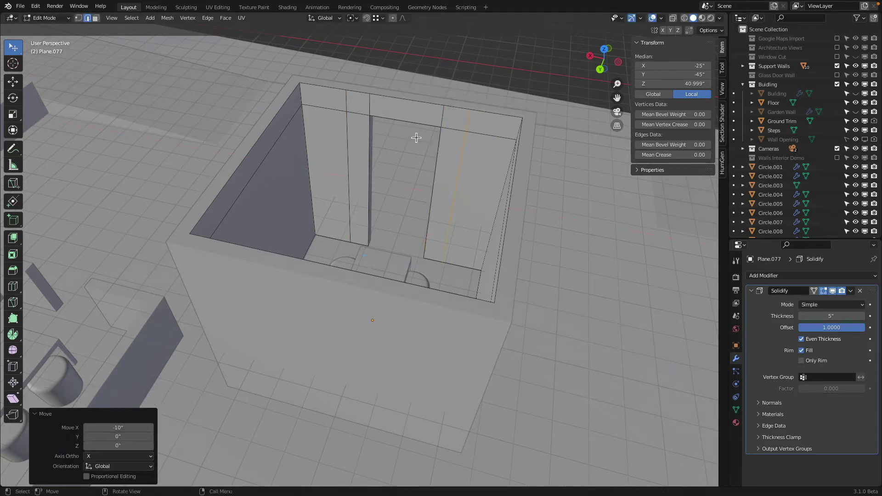
Add a horizontal loop cut around the booth walls, slide it fully down to the bottom edge and move it up 30 inches in Z
middle_click_drag(474, 110, 373, 205)
key("ctrl+r")
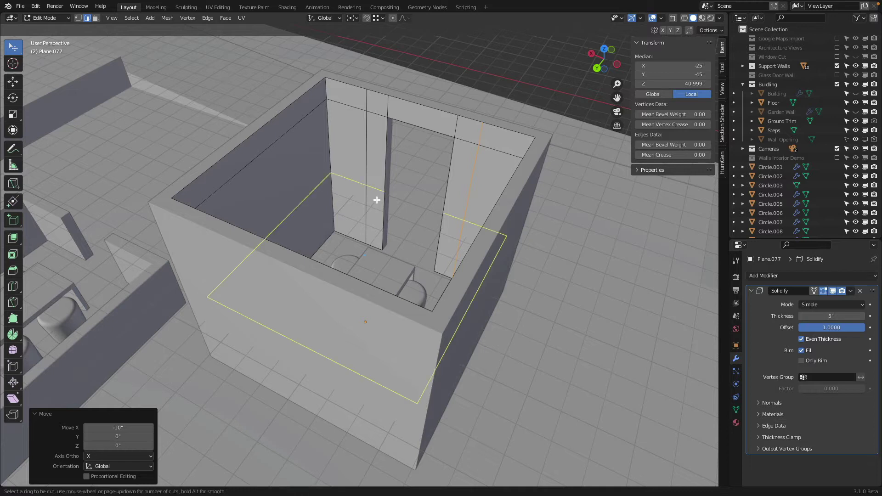
left_click(375, 196)
left_click(370, 301)
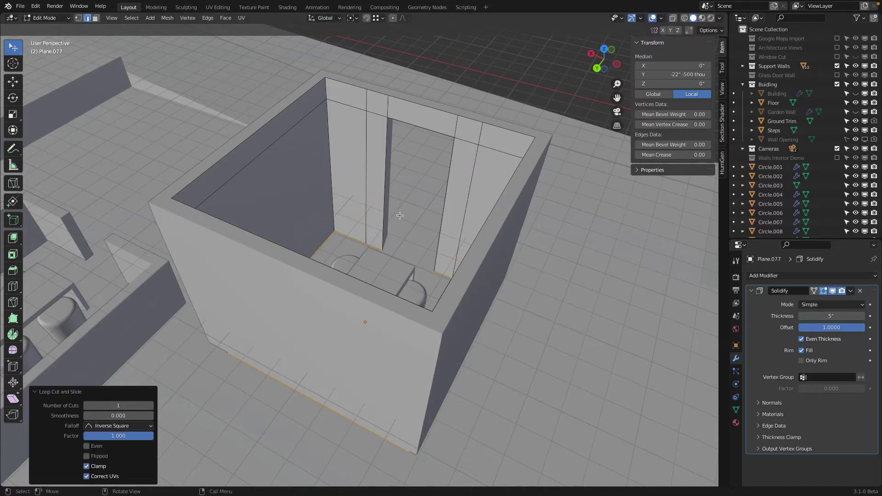
key("g")
key("z")
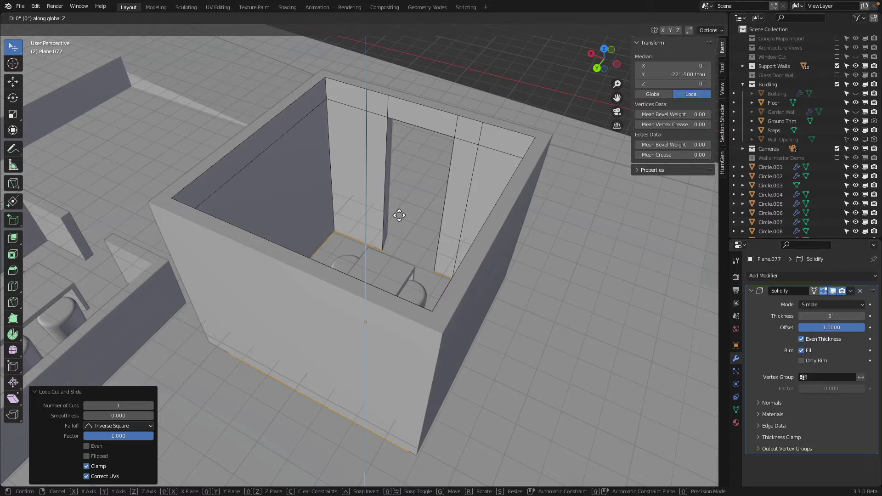
type("30")
key("Return")
In face select mode, select the booth's upper wall faces above the low wall, excluding the entrance frame, and delete them
middle_click_drag(401, 178, 202, 81)
left_click(96, 18)
left_click(361, 136)
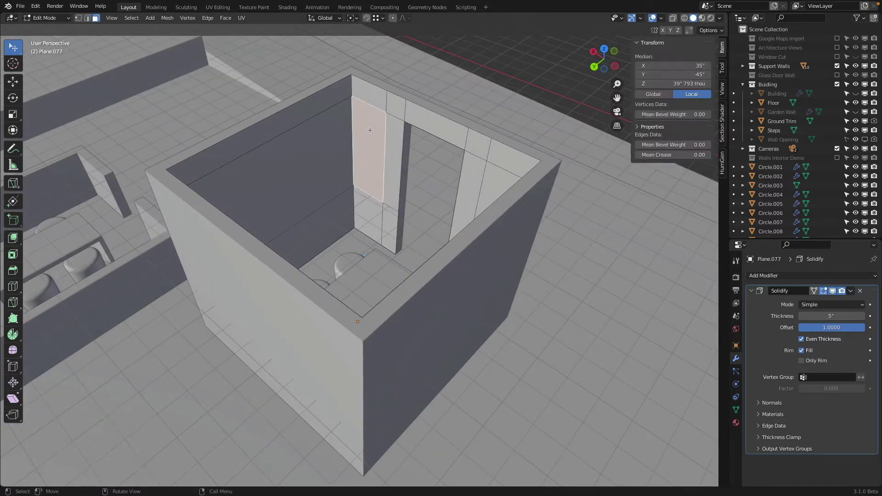
left_click(364, 102, "shift")
left_click(325, 96, "shift")
left_click(328, 138, "shift")
middle_click_drag(329, 138, 234, 129)
left_click(314, 92, "shift")
left_click(313, 76, "shift")
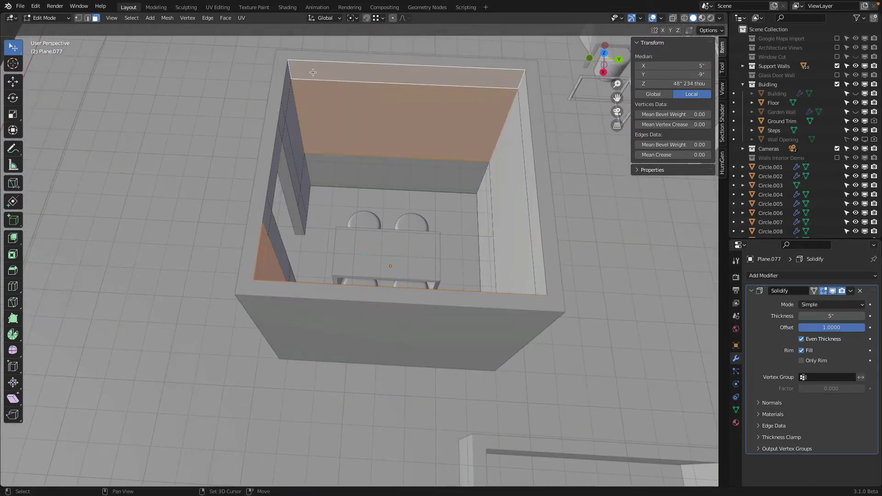
middle_click_drag(312, 75, 374, 113)
key("x")
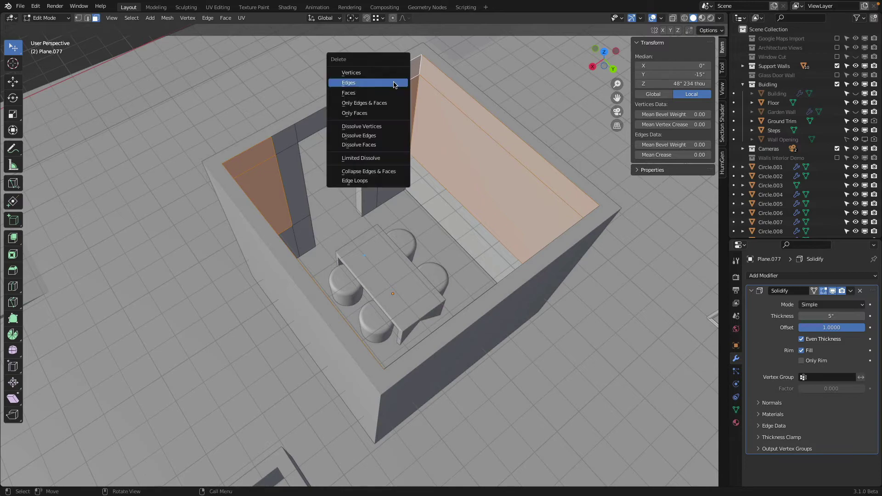
Delete the selected tall wall faces of the dining booth, including the remaining full-height face above one low wall
left_click(395, 92)
key("Tab")
middle_click_drag(371, 165, 483, 187)
key("Tab")
left_click(499, 178)
key("x")
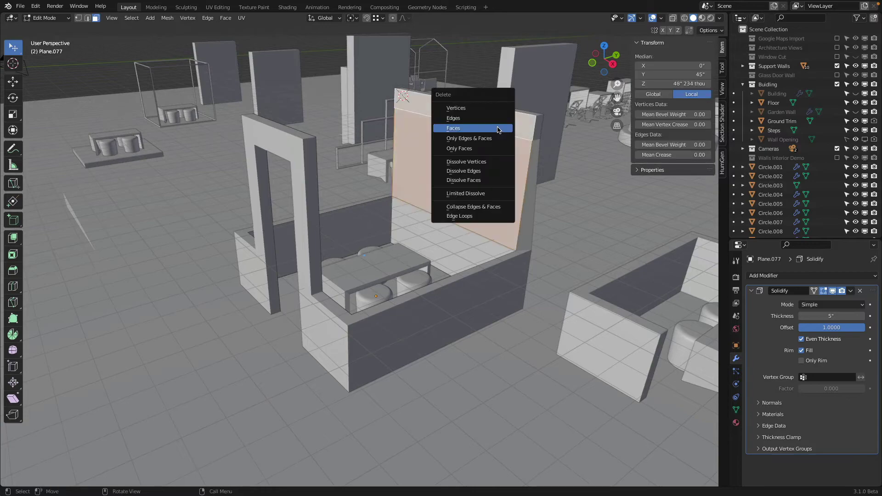
left_click(459, 126)
key("Tab")
middle_click_drag(404, 203, 381, 219)
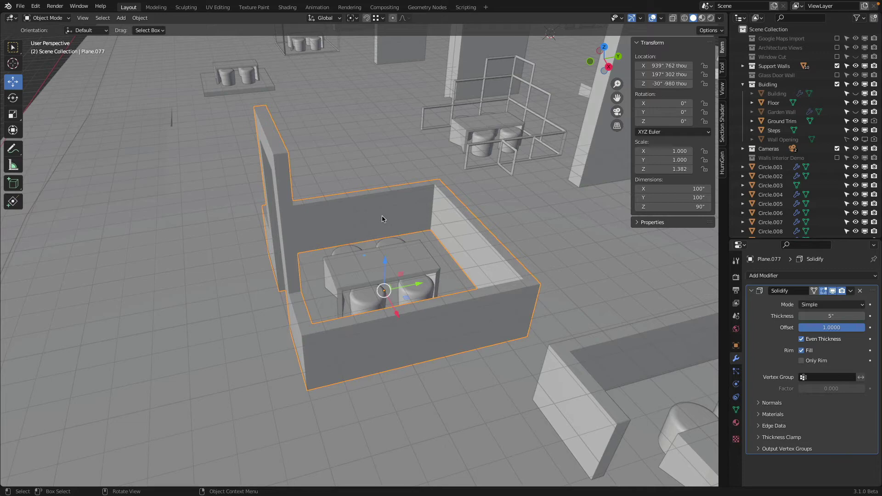
key("KP_7")
scroll(381, 216, "down", 4)
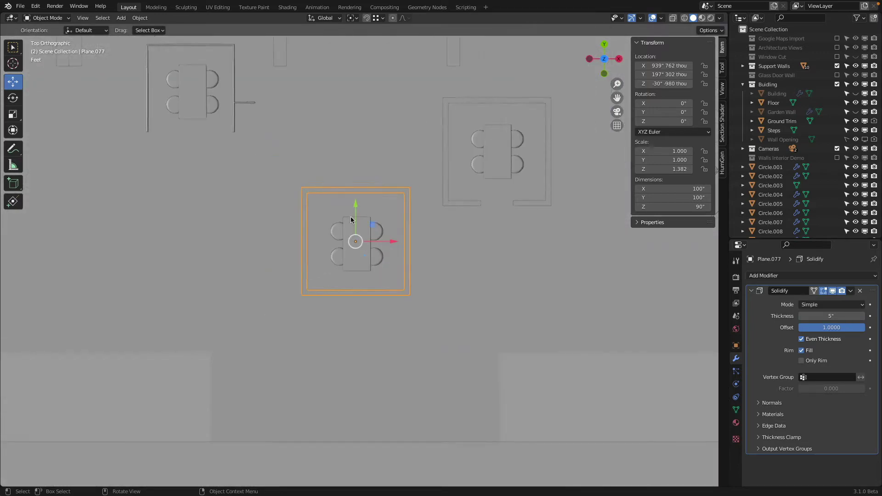
key("shift+z")
mouse_move(229, 256)
middle_mouse_down("shift")
mouse_move(427, 252)
mouse_move(327, 183)
mouse_move(353, 200)
middle_mouse_up("shift")
scroll(427, 252, "down", 3)
key("shift+z")
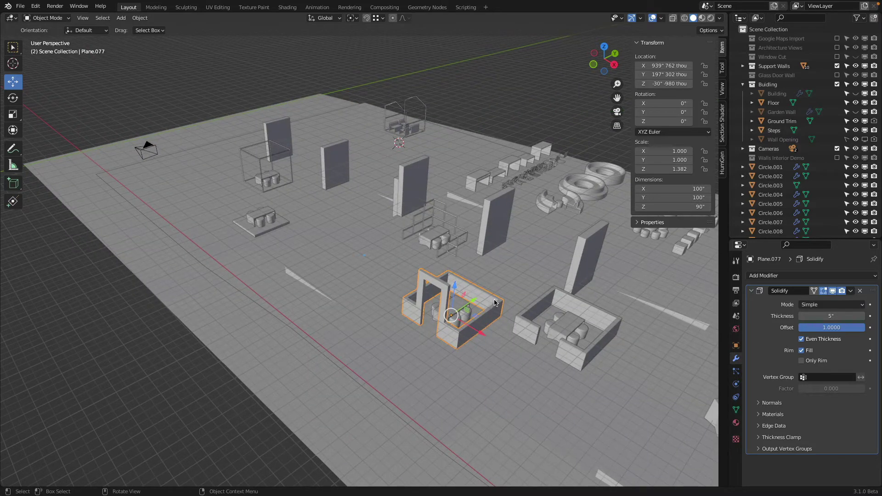
Extrude the corner vertices of the low booth wall about 52.5 inches along Y, away from the enclosed table
key("KP_7")
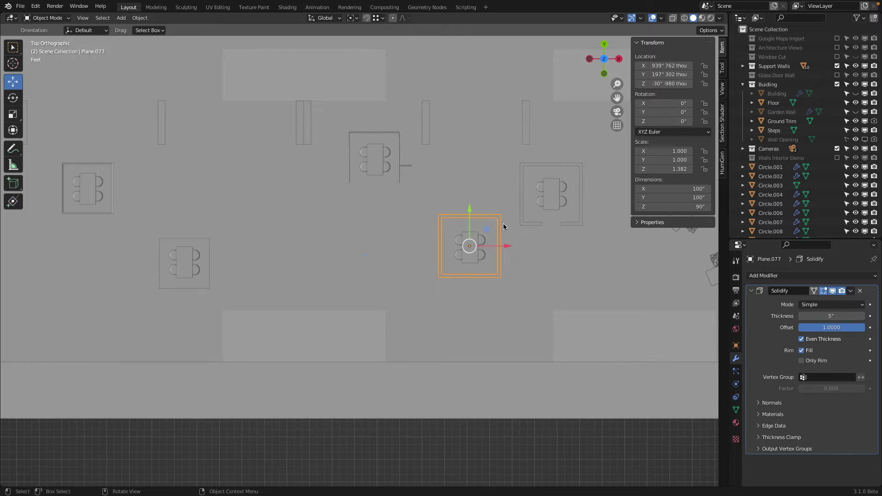
scroll(442, 246, "up", 3)
key("shift+z")
key("Tab")
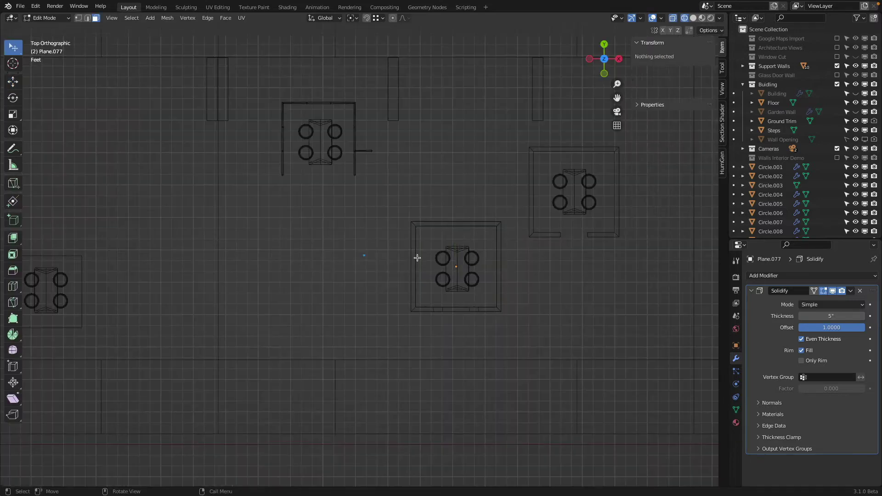
middle_click_drag(447, 227, 346, 281, "shift")
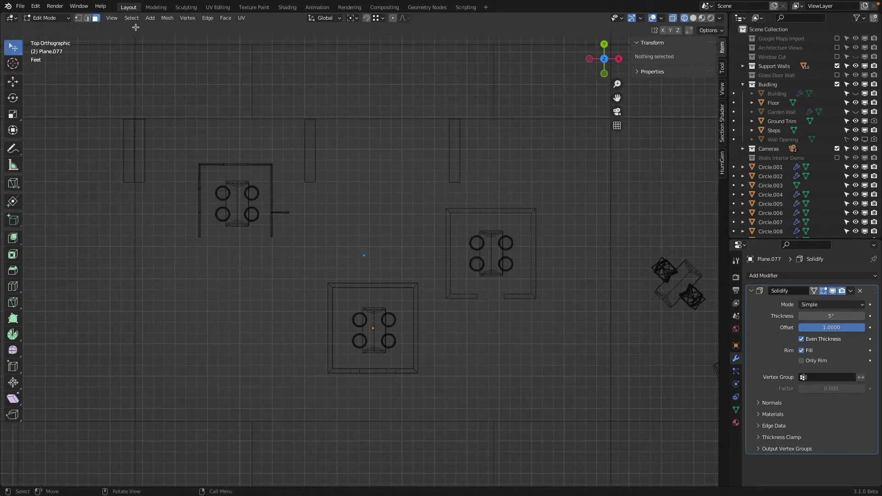
key("b")
left_click_drag(324, 275, 356, 306)
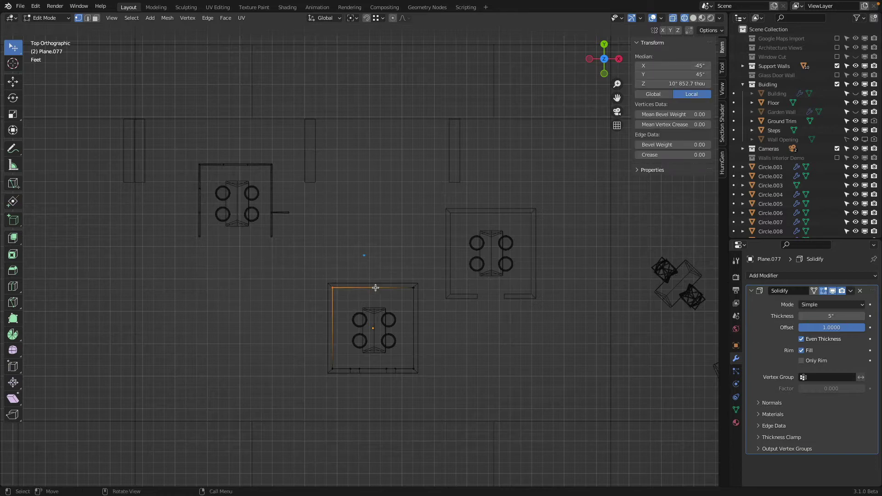
middle_click_drag(355, 270, 345, 334, "shift")
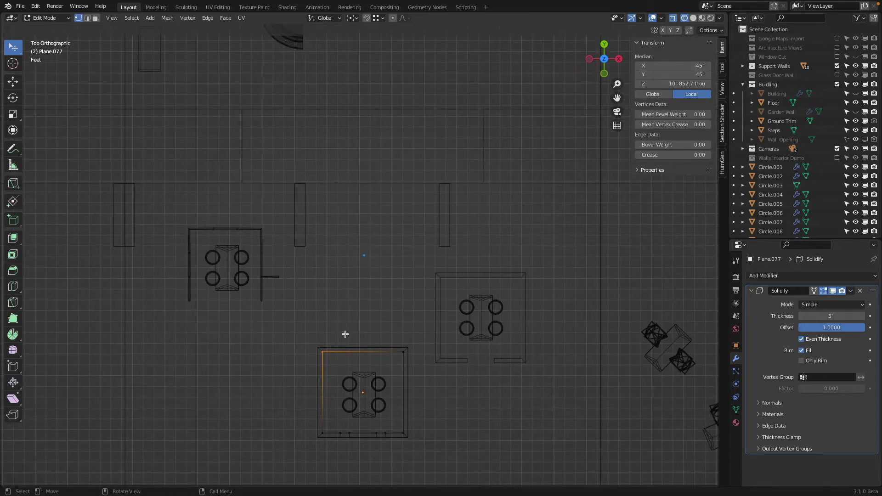
key("g")
key("y")
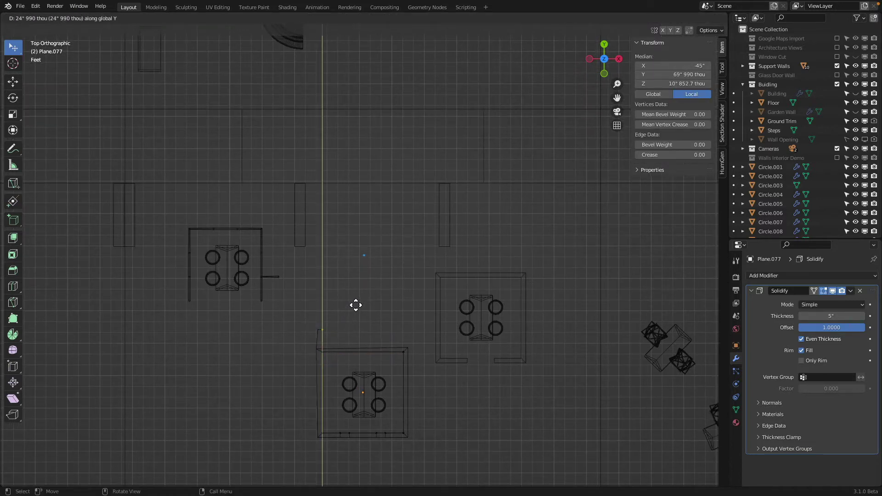
left_click(349, 284)
scroll(364, 303, "up", 2)
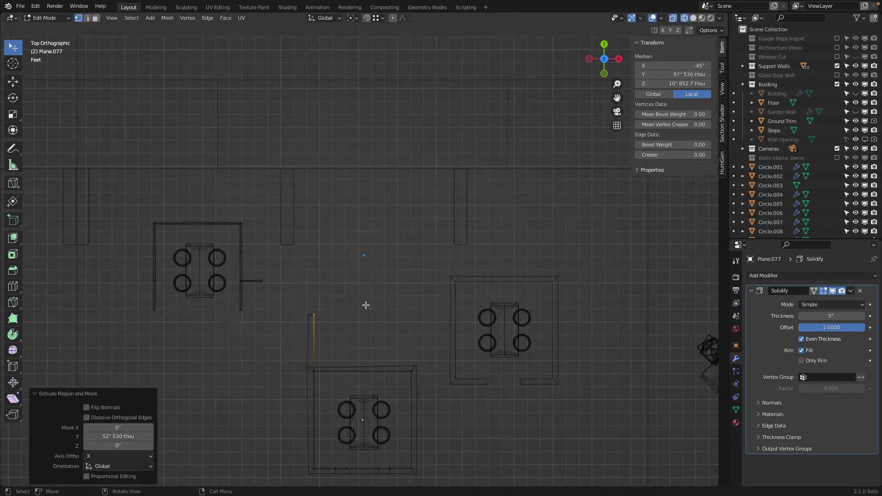
Extrude the end of the new wall segment about 40 inches along X to form a corner above the booth
key("g")
key("x")
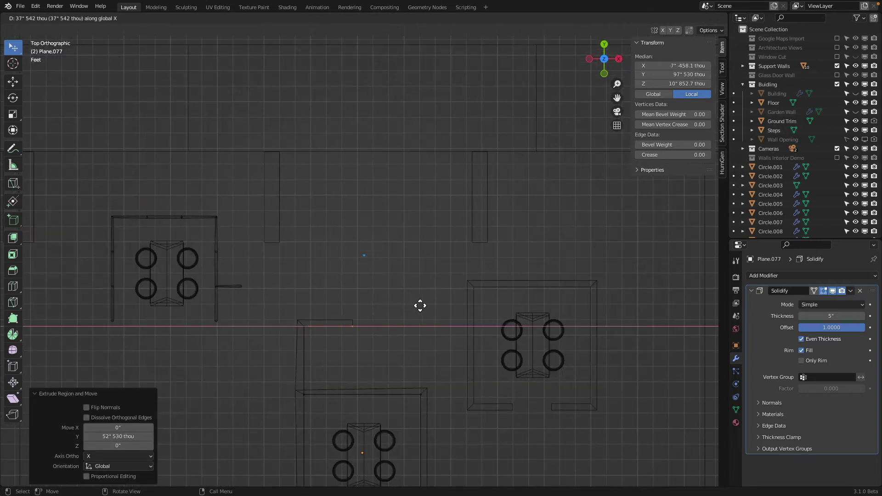
left_click(422, 304)
middle_click_drag(327, 352, 376, 211, "shift")
key("Tab")
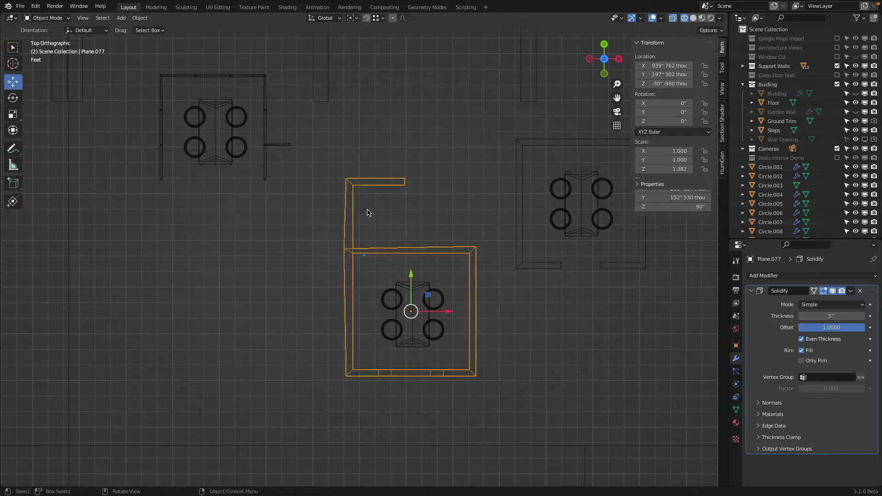
Set the wall's Solidify modifier mode to Complex
scroll(361, 218, "up", 3)
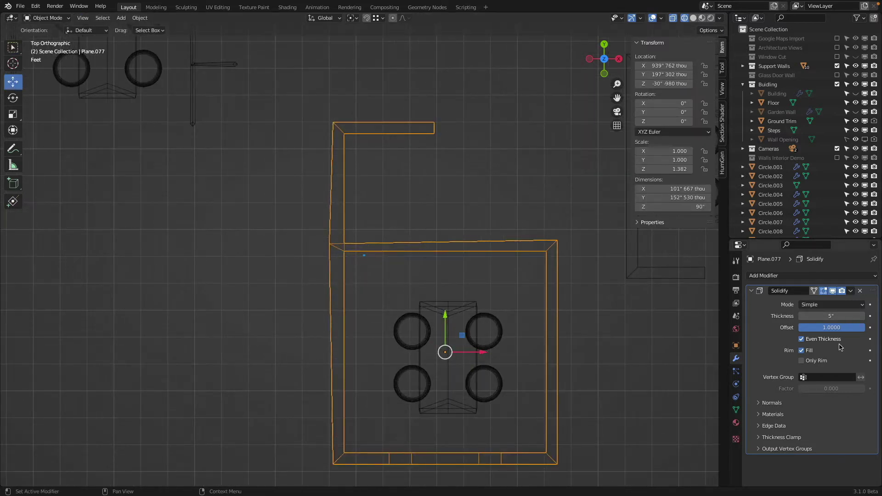
left_click(831, 307)
left_click(831, 321)
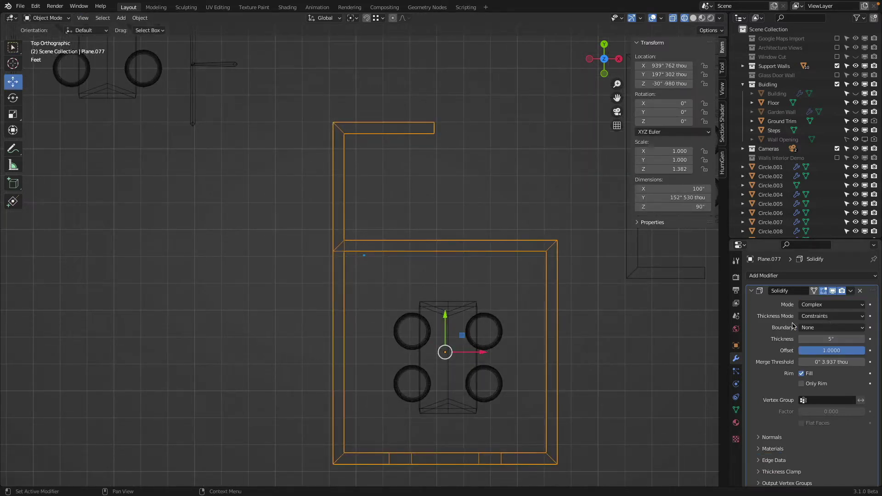
key("shift+z")
Move the free end of the extruded wall along X to a local position of about 18.3 inches
mouse_move(529, 273)
middle_mouse_down()
mouse_move(367, 201)
mouse_move(331, 222)
mouse_move(353, 332)
middle_mouse_up()
key("Tab")
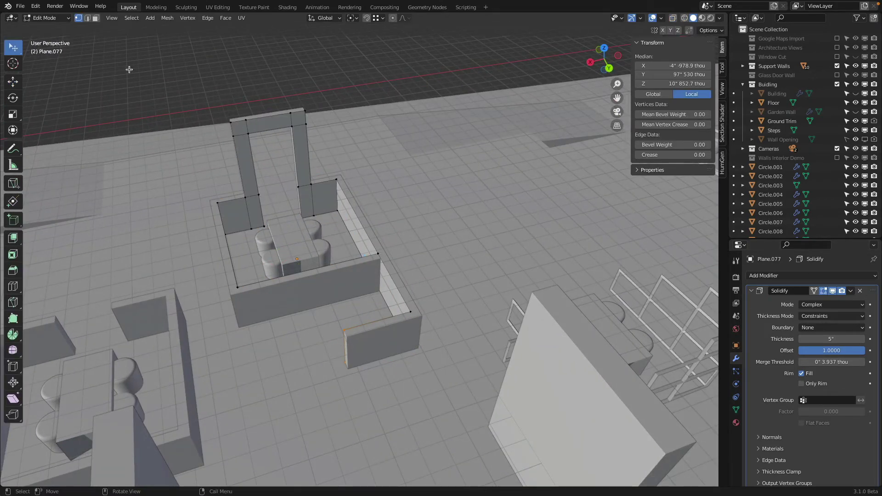
left_click(12, 82)
left_click_drag(314, 354, 240, 297)
middle_click_drag(255, 368, 434, 347)
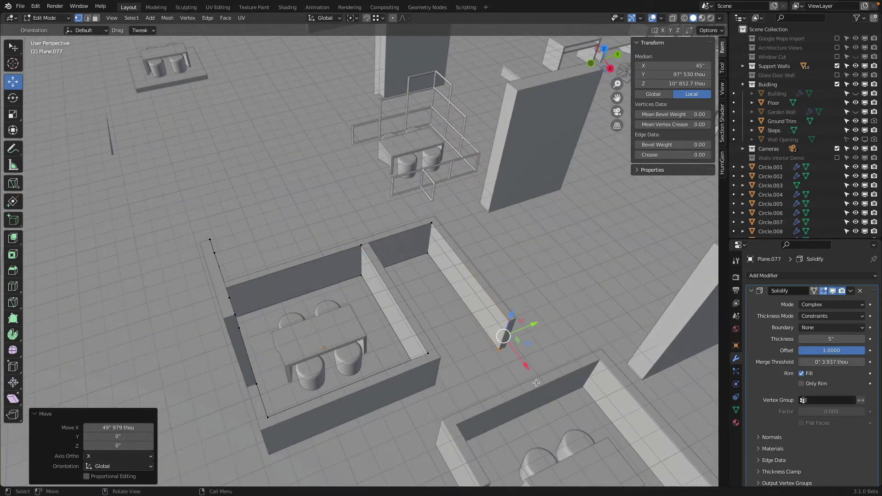
left_click_drag(523, 361, 498, 327)
Extend the wall's free end in a zigzag by extruding about 50 inches along Y, -32.7 inches along X and 28.7 inches along Y
middle_click_drag(516, 307, 361, 346, "shift")
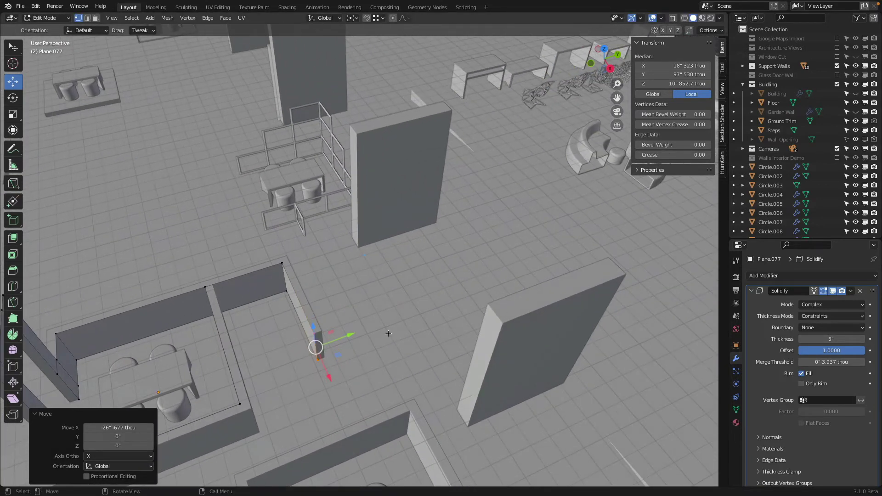
left_click_drag(342, 338, 462, 316)
left_click(465, 314)
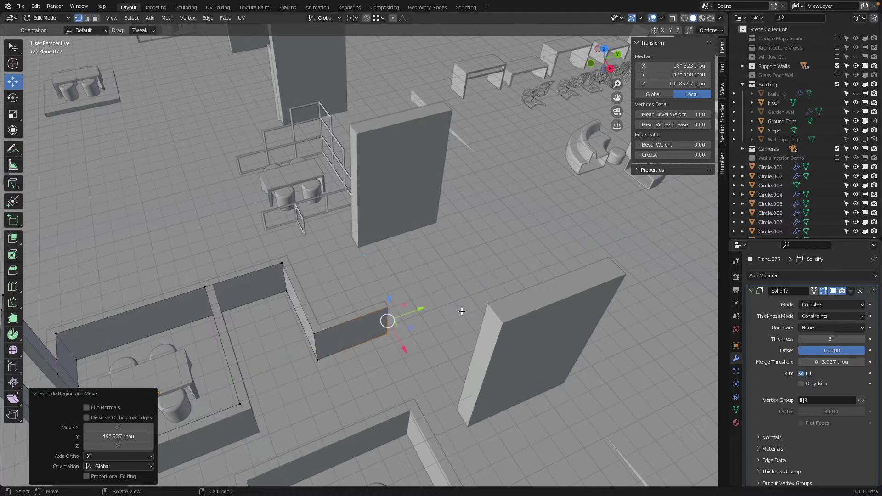
key("e")
key("x")
left_click(440, 283)
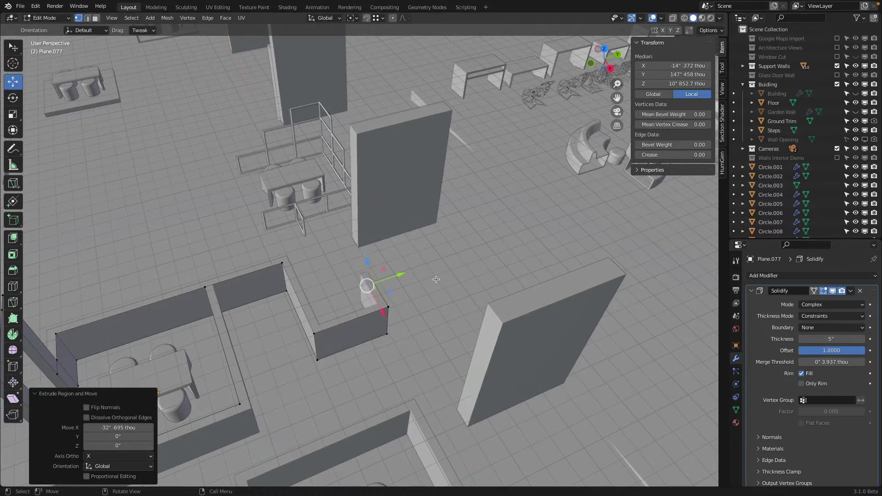
key("e")
key("y")
left_click(475, 275)
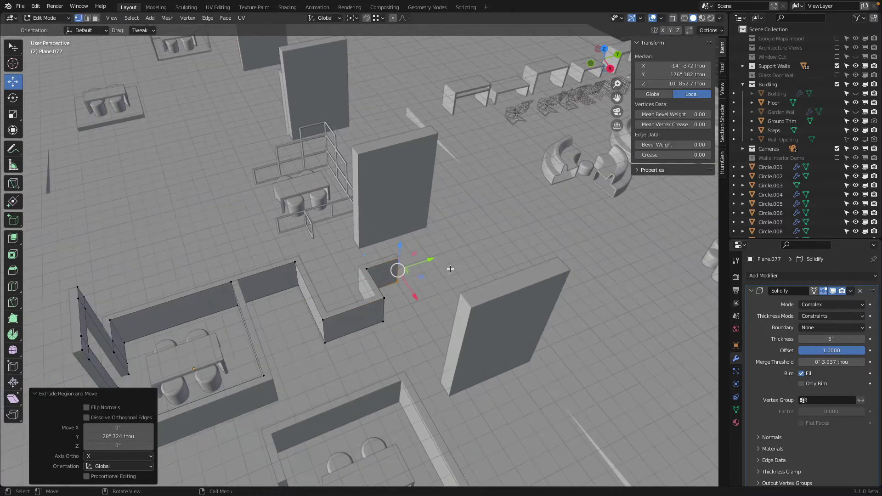
key("Tab")
Duplicate the small round stool from the furniture group and place the copy in the alcove beside the booth
key("KP_7")
middle_click_drag(440, 339, 440, 296, "shift")
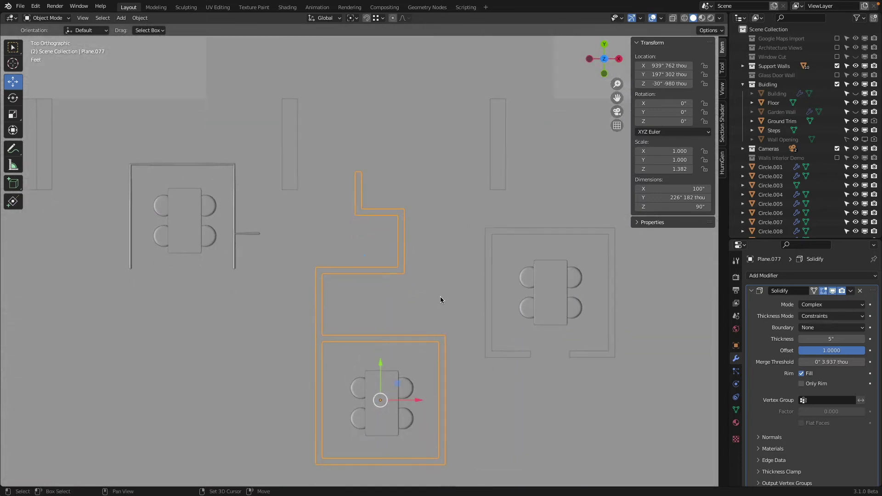
scroll(414, 330, "down", 5)
middle_click_drag(479, 209, 456, 295, "shift")
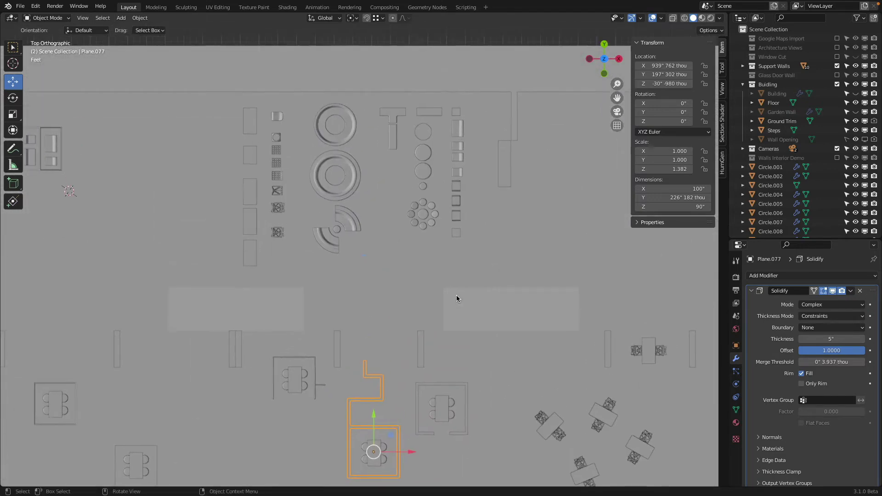
scroll(423, 187, "up", 2)
left_click(445, 156)
scroll(427, 239, "down", 4, "shift")
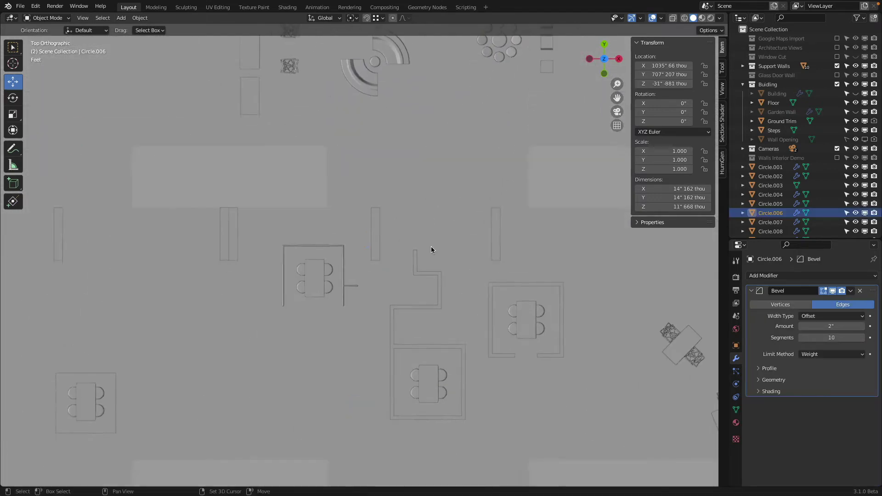
key("shift+d")
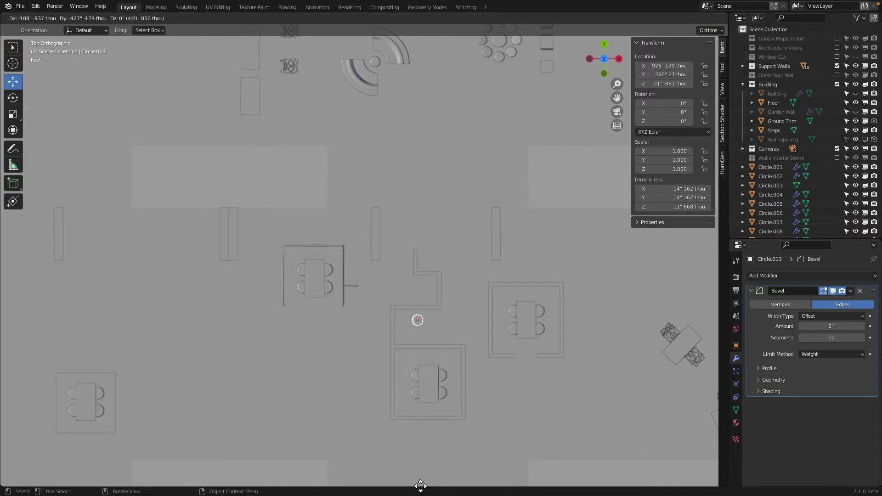
left_click(419, 28)
Duplicate the stool three more times and spread the copies through the alcoves along the zigzag wall
scroll(478, 321, "up", 2)
key("shift+d")
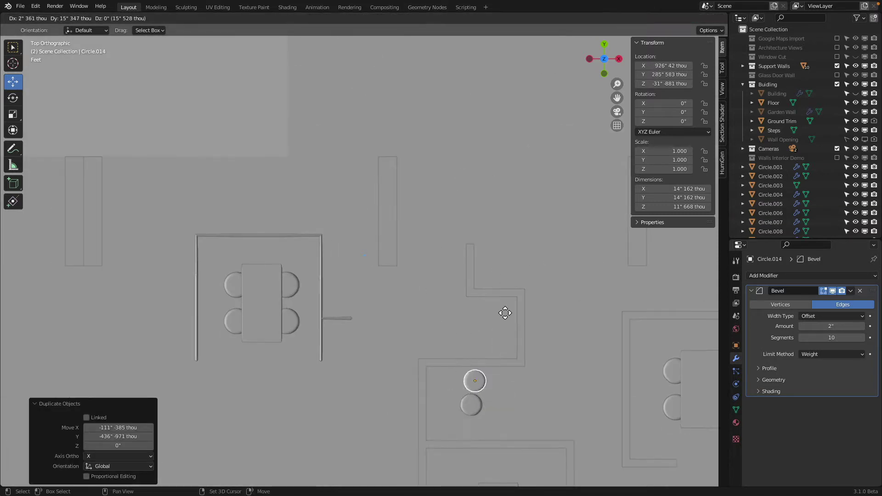
left_click(525, 271)
key("shift+d")
left_click(524, 217)
middle_click_drag(529, 282, 469, 164, "shift")
key("shift+d")
left_click(505, 363)
Select the four stool copies in the alcoves and link their object data
middle_click_drag(505, 365, 391, 301)
left_click(203, 365)
key("KP_7")
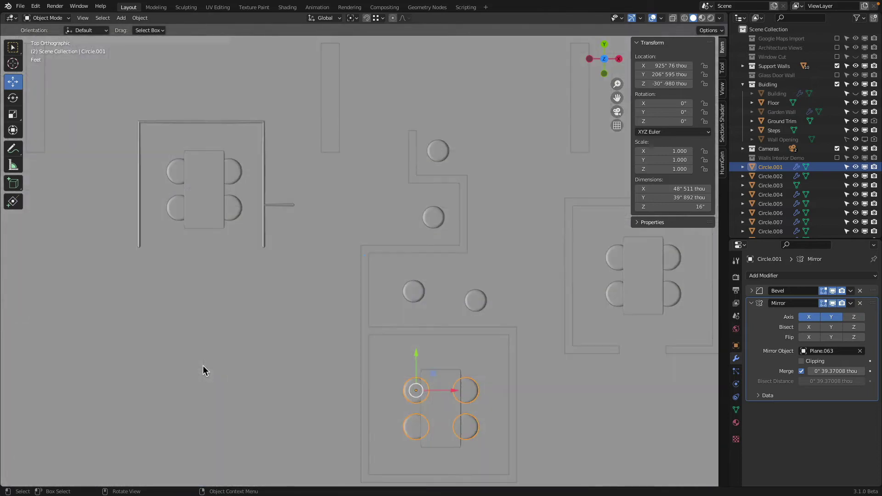
left_click(414, 290, "shift")
left_click(476, 302)
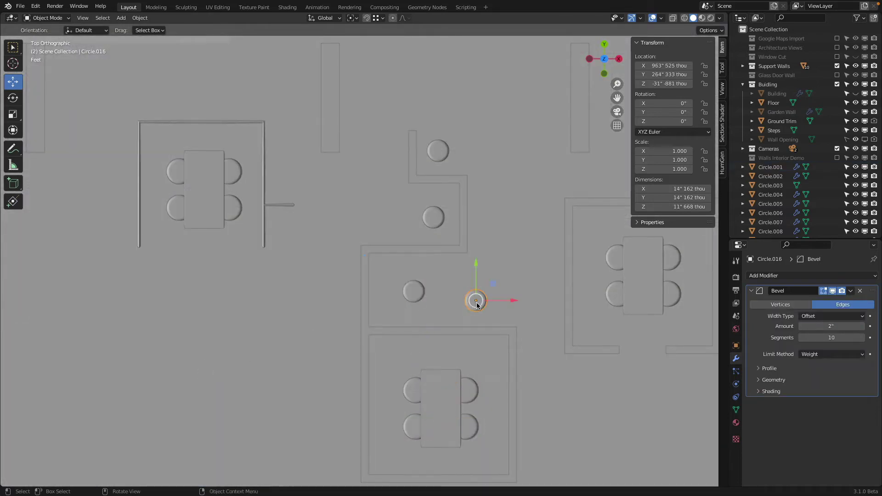
left_click(415, 302, "shift")
left_click(439, 219, "shift")
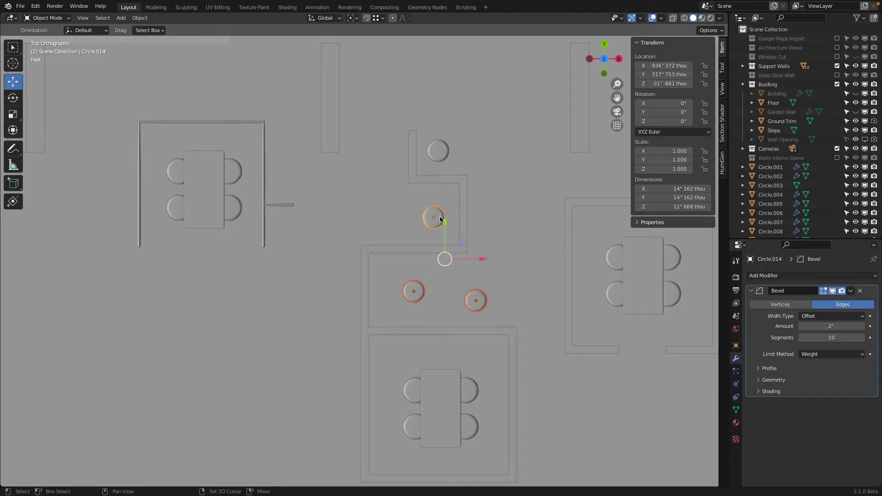
left_click(442, 156, "shift")
key("ctrl+l")
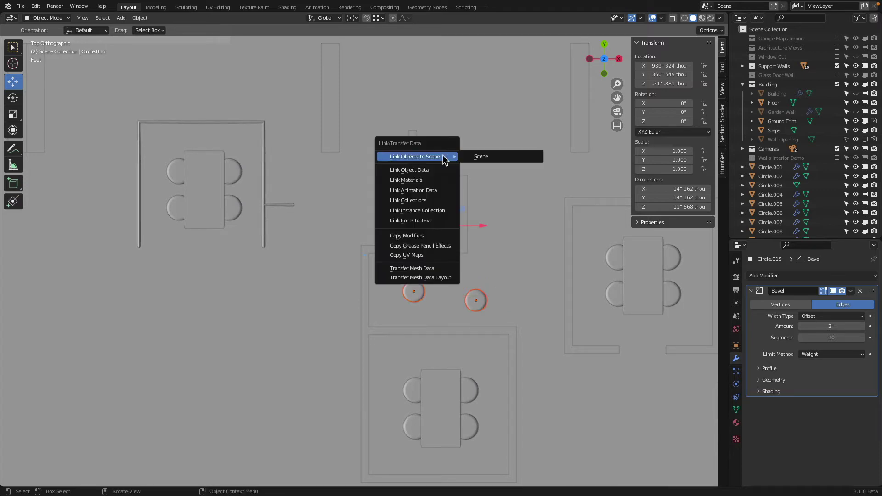
key("Down")
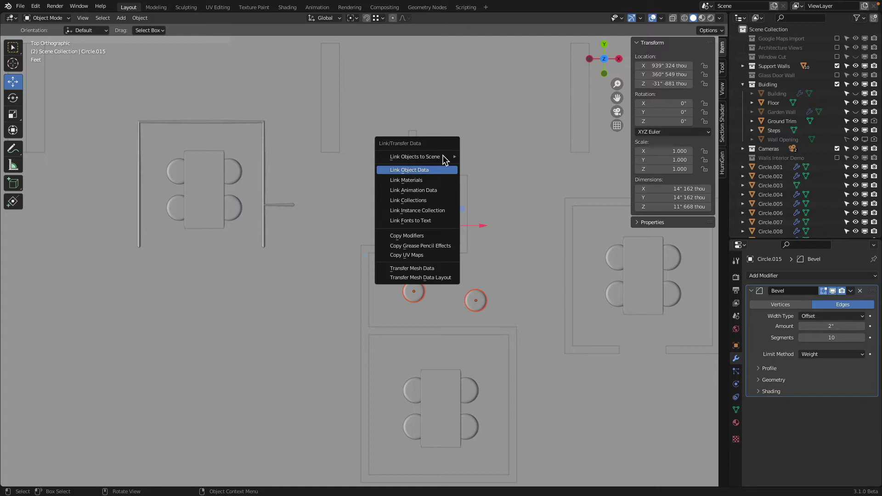
key("Return")
Raise the top of the linked stool mesh to make the stools about 18.8 inches tall
middle_click_drag(460, 160, 377, 369)
key("alt+a")
left_click(373, 357)
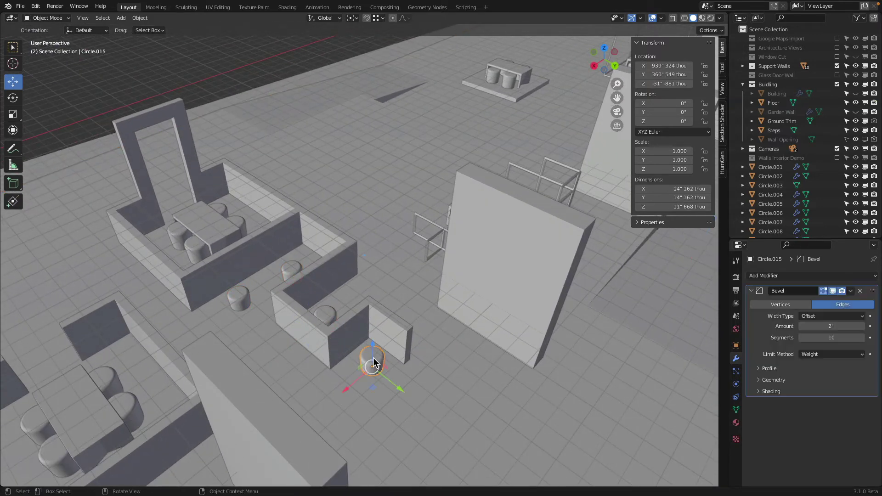
key("Tab")
left_click_drag(374, 331, 379, 327)
key("ctrl+z")
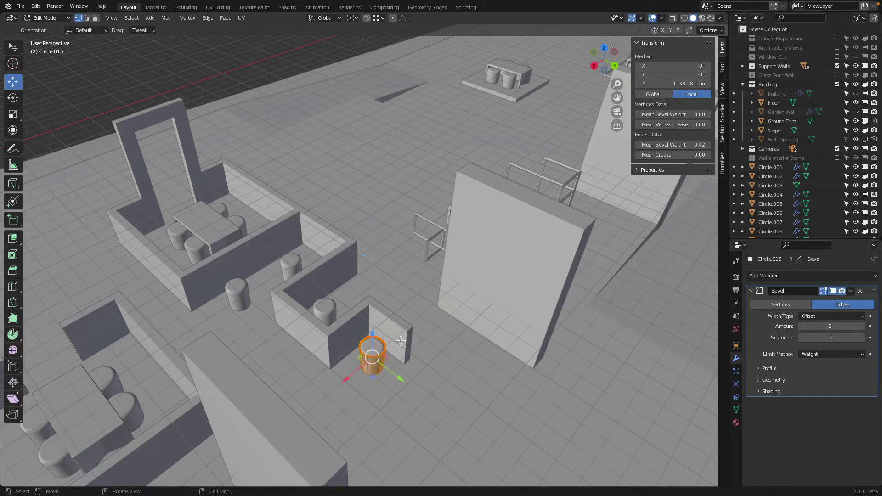
Scale the stool mesh horizontally, excluding Z, to a diameter of about 19 inches
key("s")
key("shift+z")
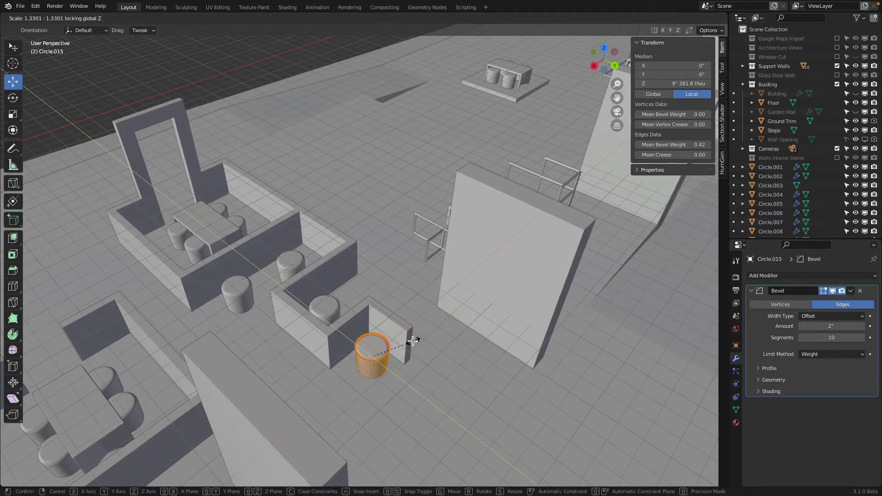
left_click(413, 341)
key("Tab")
middle_click_drag(398, 320, 454, 304)
scroll(357, 307, "down", 4)
middle_click_drag(357, 307, 448, 253)
middle_click_drag(352, 255, 310, 288, "shift")
scroll(437, 239, "down", 2)
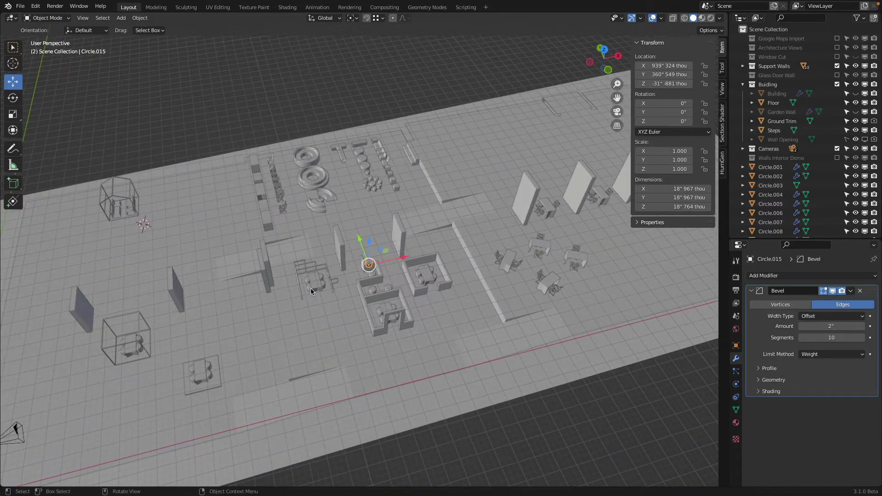
Duplicate the 14-inch-high round ottoman, about 31.6 inches wide, into the open floor area near the camera
scroll(369, 157, "up", 4)
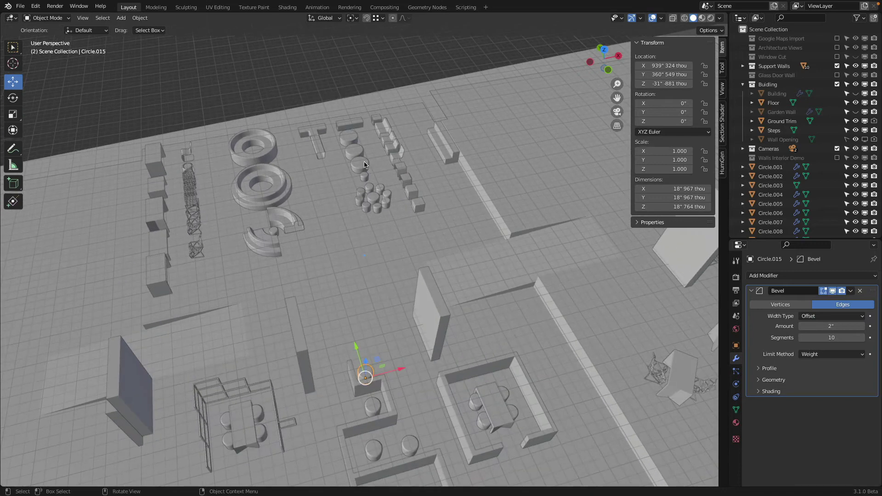
left_click(365, 164)
key("KP_7")
scroll(390, 181, "up", 1)
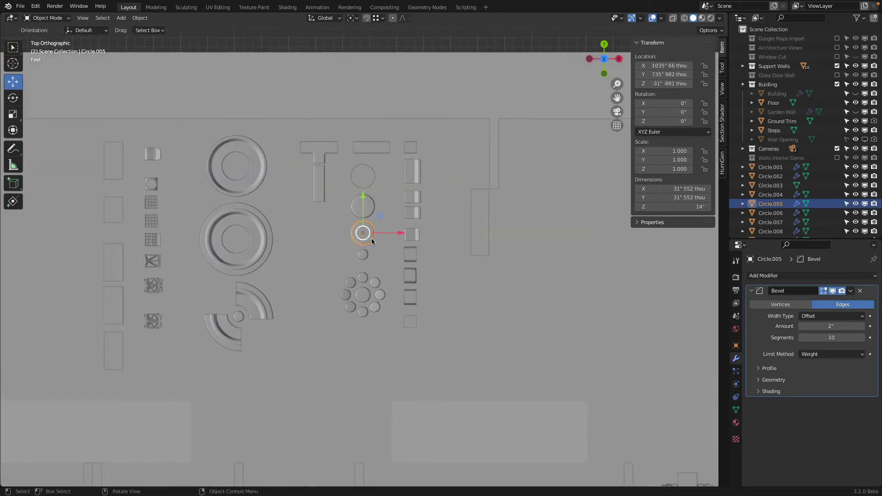
scroll(371, 238, "down", 5)
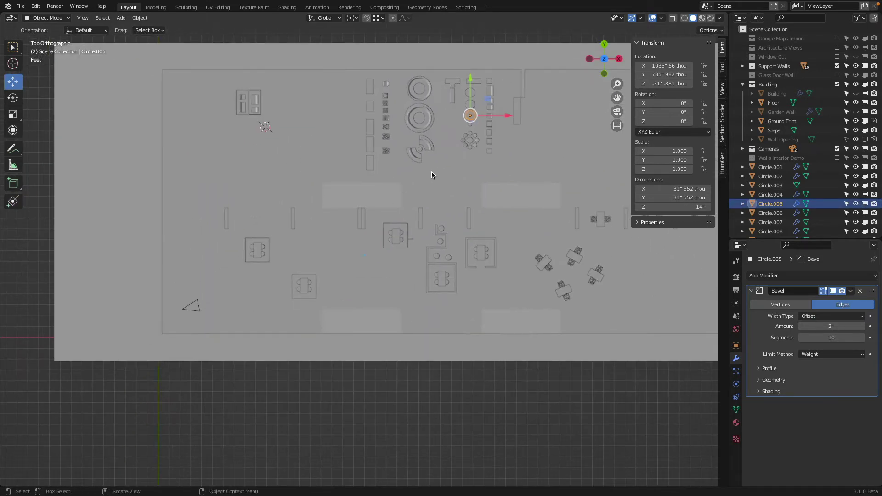
scroll(431, 174, "up", 2)
key("shift+d")
left_click(85, 417)
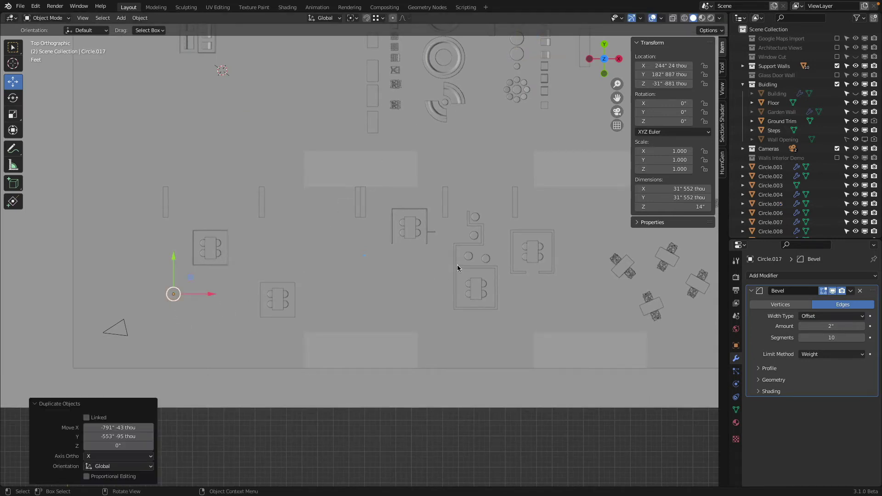
Duplicate one of the zigzag alcove stools and place the copy beside the large round ottoman near the camera
scroll(460, 266, "up", 3)
left_click(540, 248)
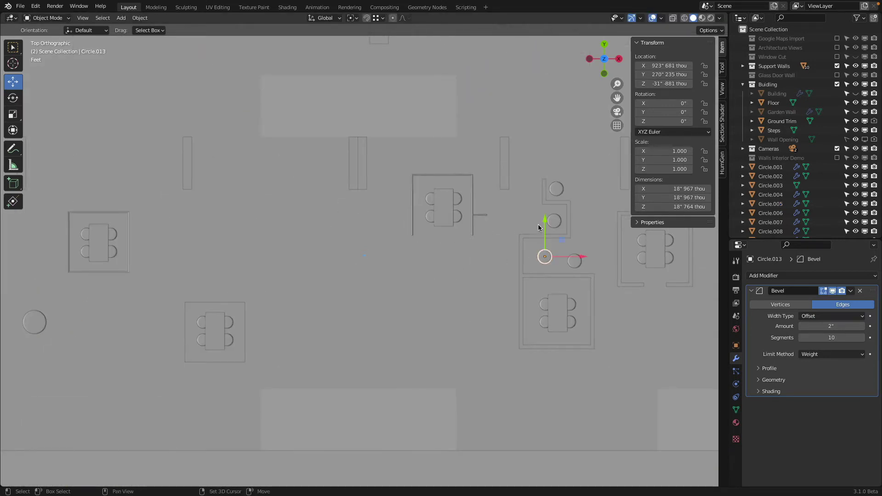
key("shift+d")
left_click(71, 287)
scroll(326, 256, "up", 4)
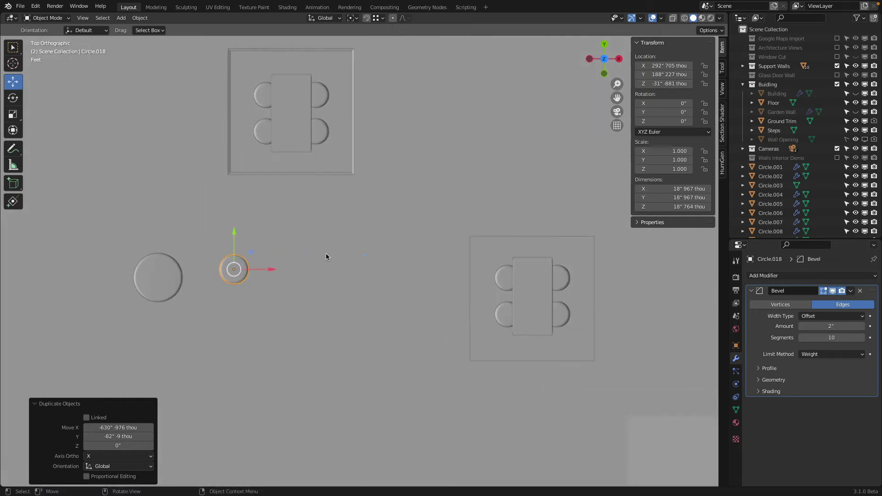
Lower the large ottoman and the stool beside it together by about 23 inches along Z onto the floor
middle_click_drag(231, 288, 288, 132)
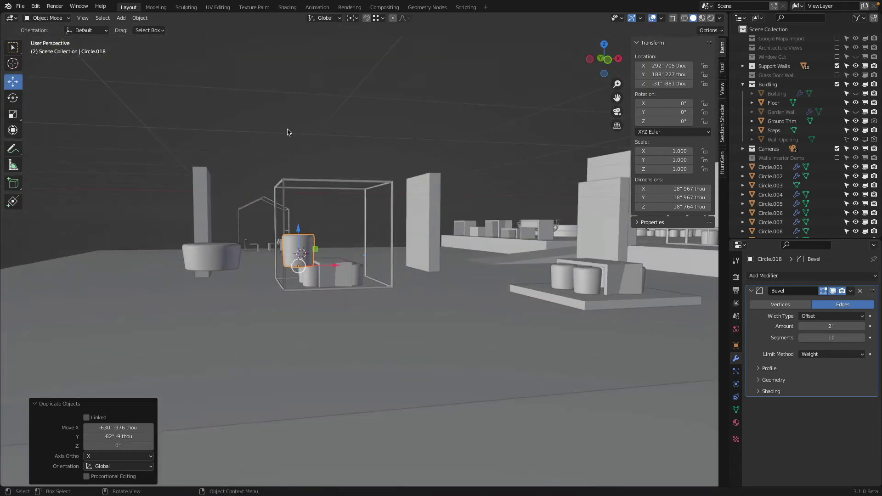
left_click(234, 252, "shift")
key("KP_1")
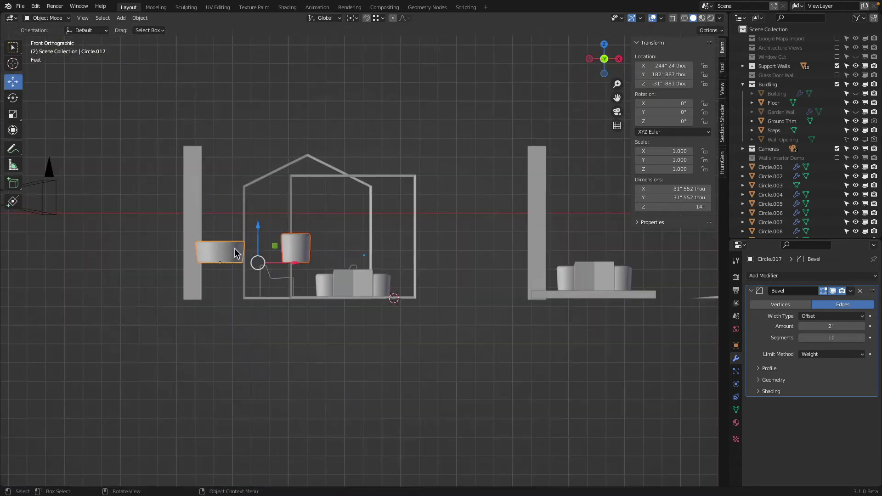
key("z")
left_click(153, 248)
middle_click_drag(225, 251, 356, 183, "shift")
scroll(352, 185, "up", 2)
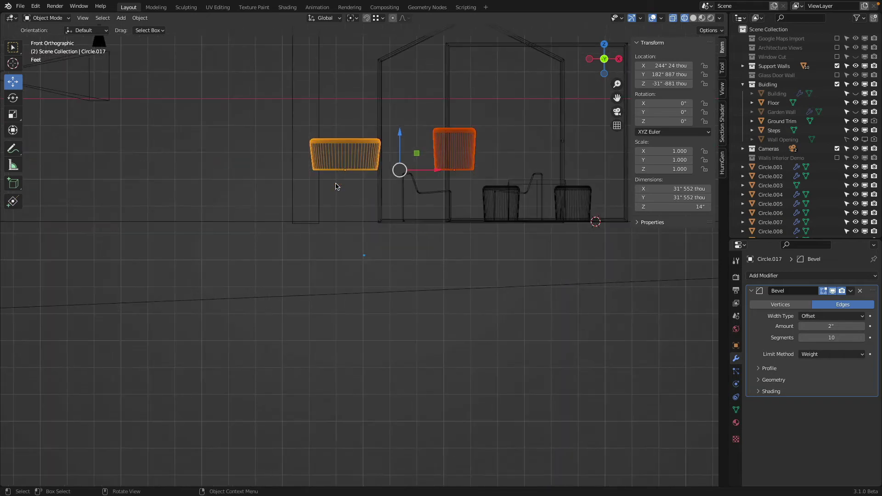
key("g")
key("z")
left_click(324, 222)
scroll(404, 226, "down", 3)
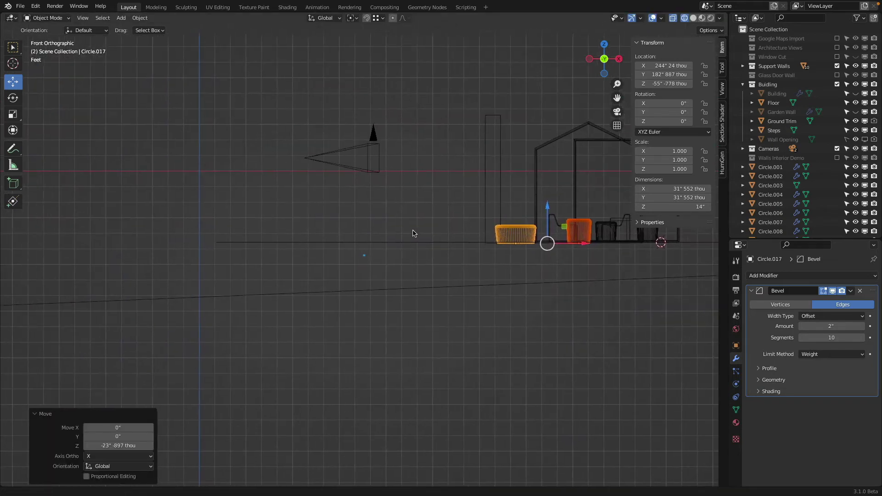
key("g")
key("z")
left_click(217, 249)
Set the copied small stool's Z dimension to 14 inches
middle_click_drag(216, 249, 345, 243)
left_click(428, 253)
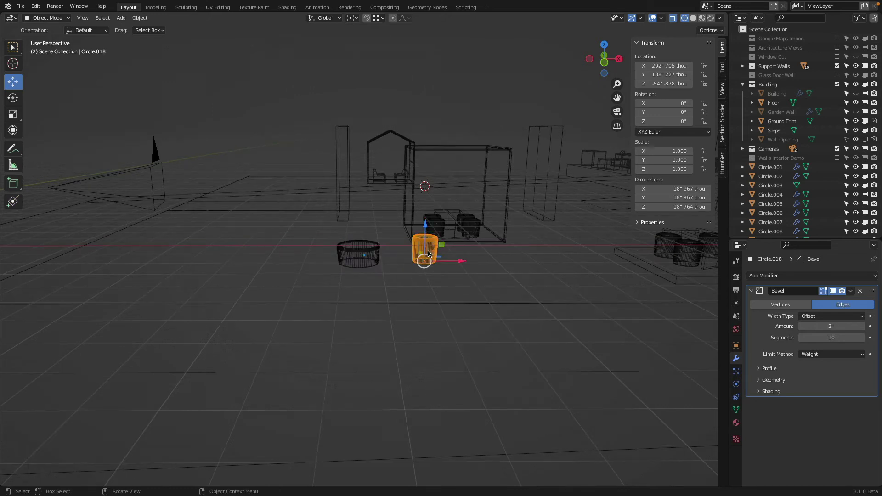
key("KP_1")
double_click(677, 207)
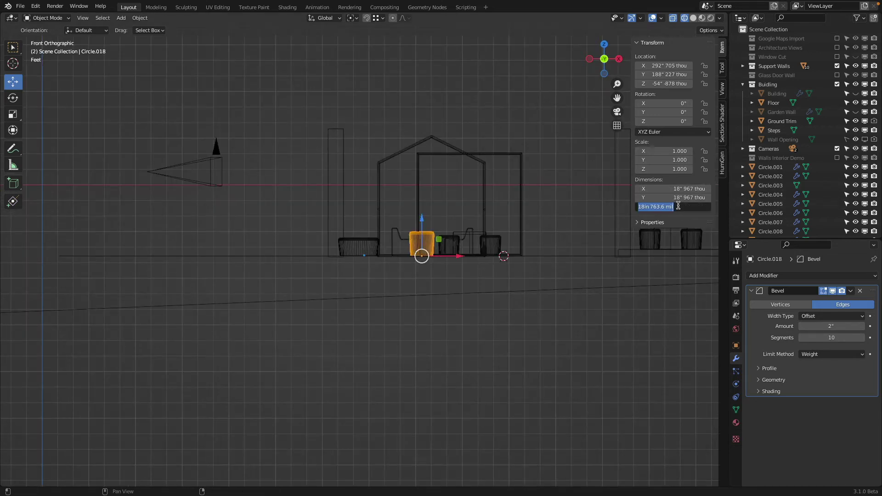
key("Return")
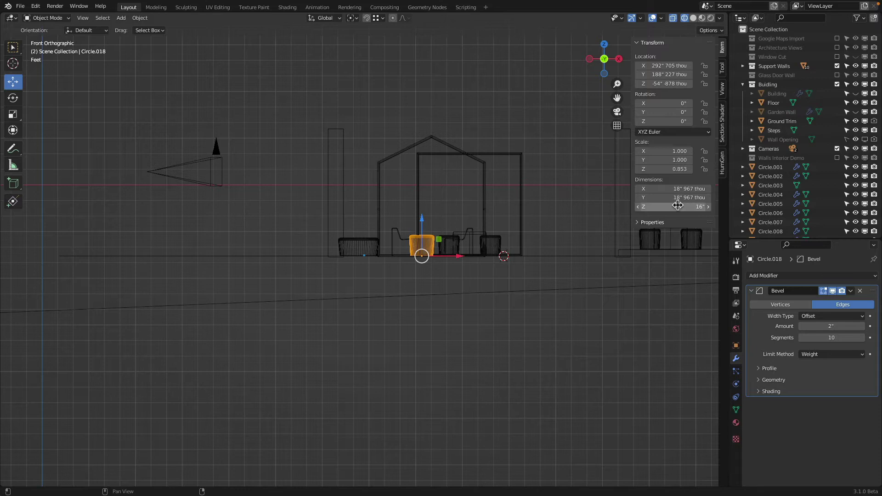
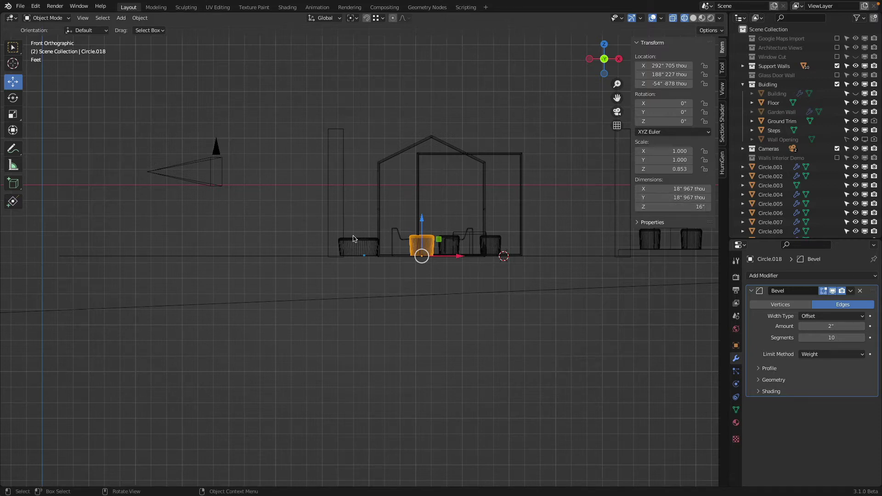
left_click(664, 208)
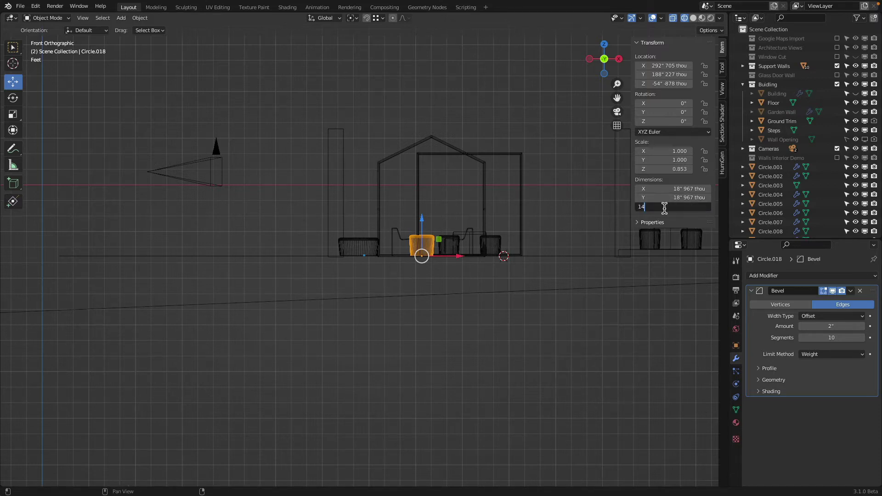
key("Return")
Move the small stool about 17 inches in negative Y, then shift it and the large ottoman together toward negative X
key("KP_7")
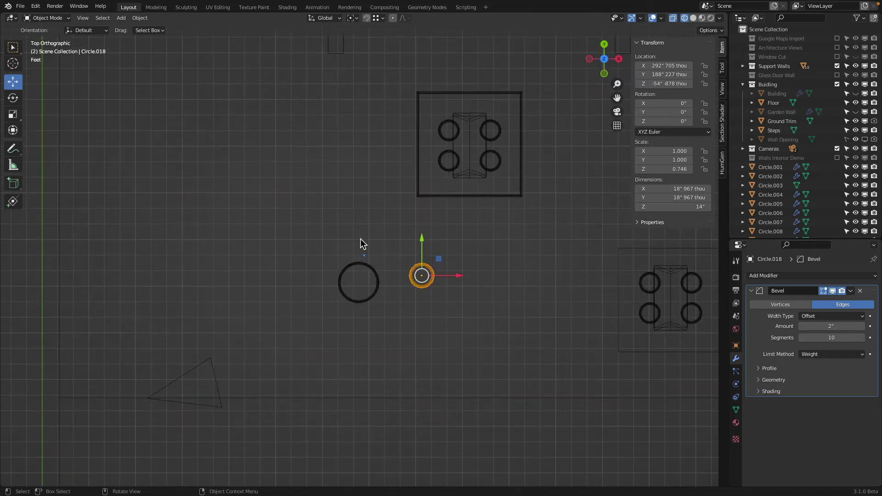
left_click_drag(424, 275, 425, 306)
middle_click_drag(424, 305, 429, 299, "shift")
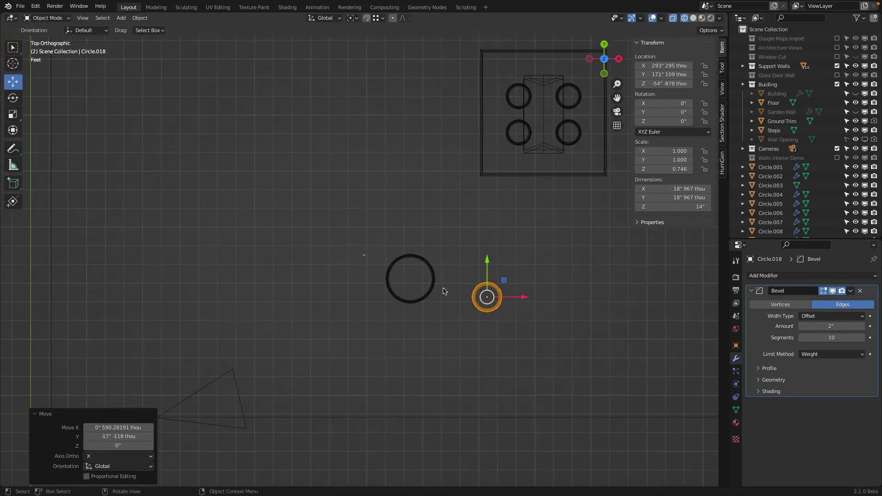
left_click(427, 294, "shift")
scroll(428, 294, "down", 3)
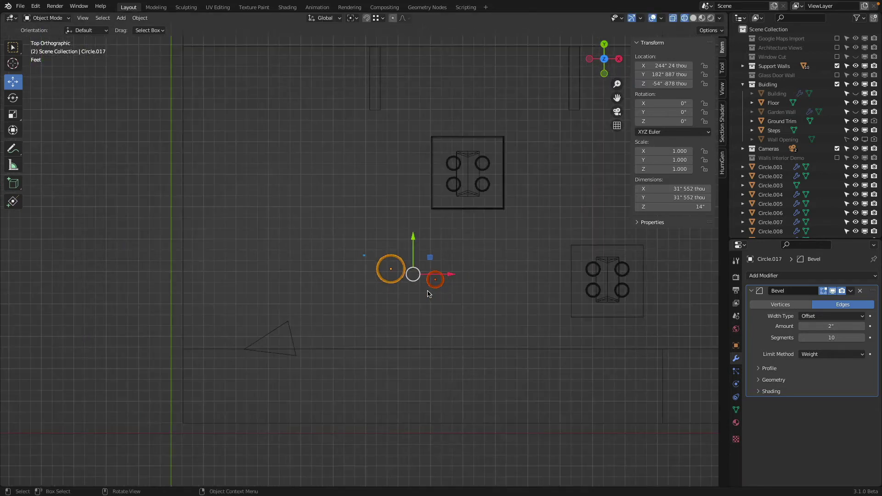
key("g")
left_click(322, 234)
Duplicate the small stool four times and scatter the copies around the large ottoman
left_click(361, 240)
key("shift+d")
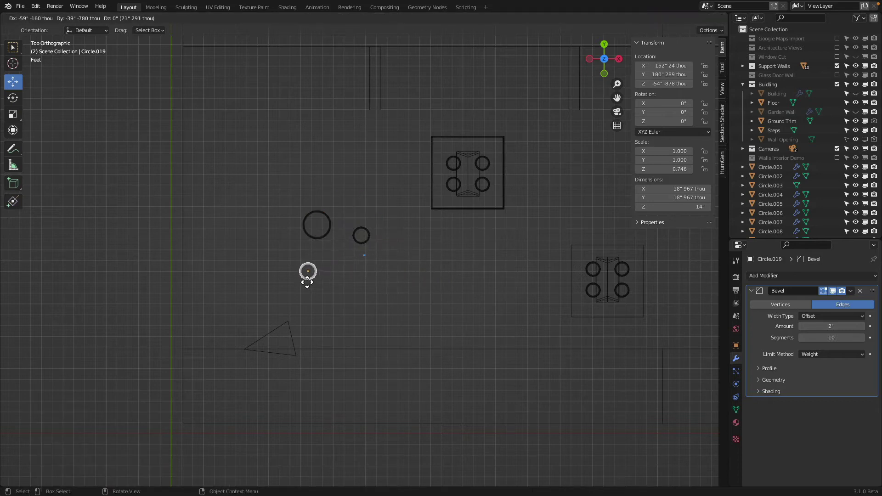
left_click(303, 278)
key("shift+d")
left_click(287, 255)
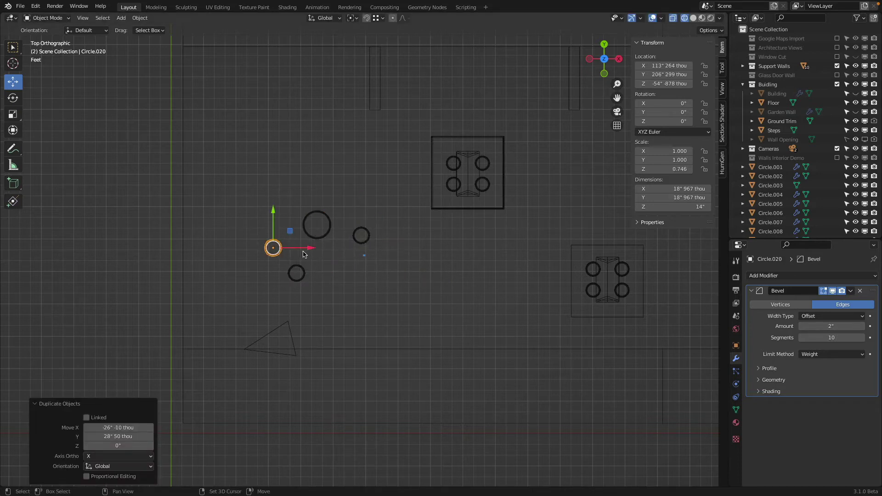
key("shift+d")
left_click(403, 278)
key("shift+d")
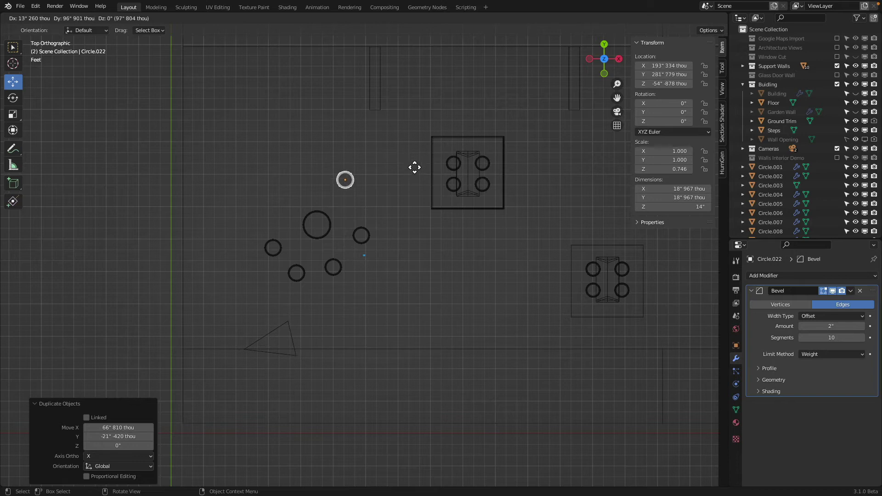
left_click(415, 170)
scroll(350, 203, "up", 1)
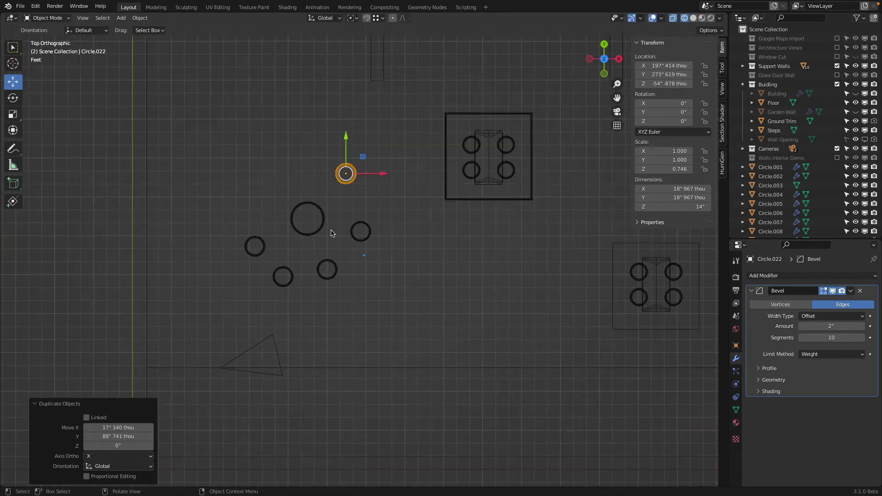
Duplicate the large ottoman to the other side of the cluster and move the farthest small stool next to the copy
left_click(305, 216)
key("shift+d")
left_click(402, 285)
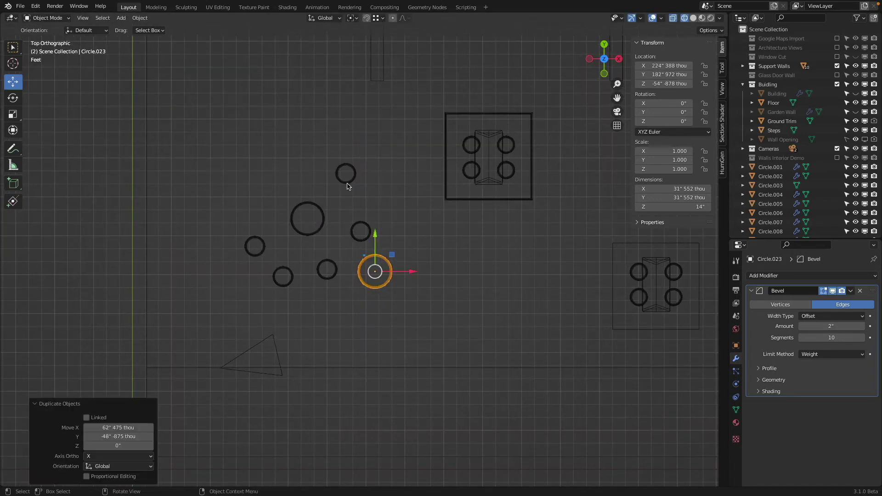
left_click(351, 179)
left_click_drag(350, 179, 422, 294)
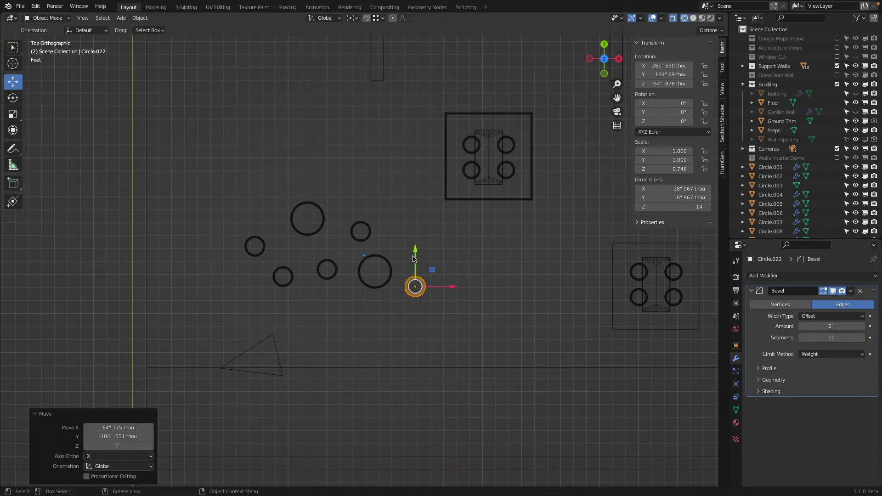
left_click(327, 270)
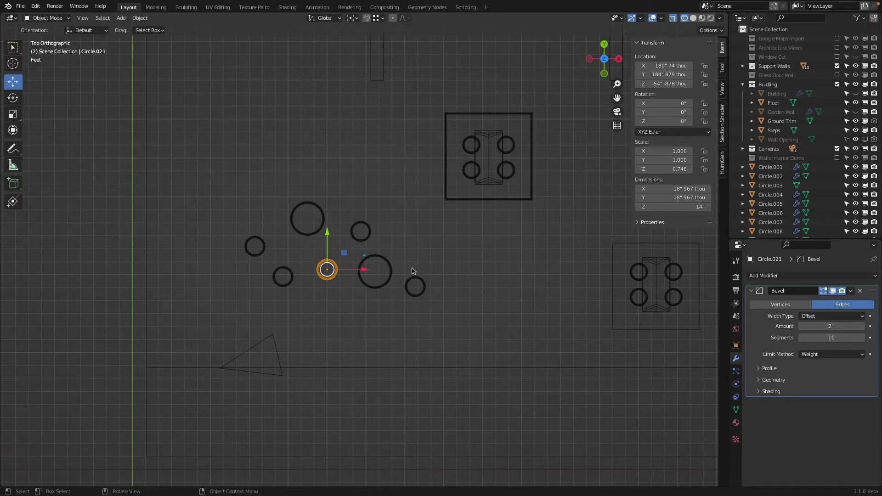
Add a 24-inch plane, place it on the open floor beside the stool cluster, and display the scene in solid shading
key("shift+z")
left_click(292, 280)
key("shift+a")
mouse_move(409, 260)
left_click(462, 259)
key("g")
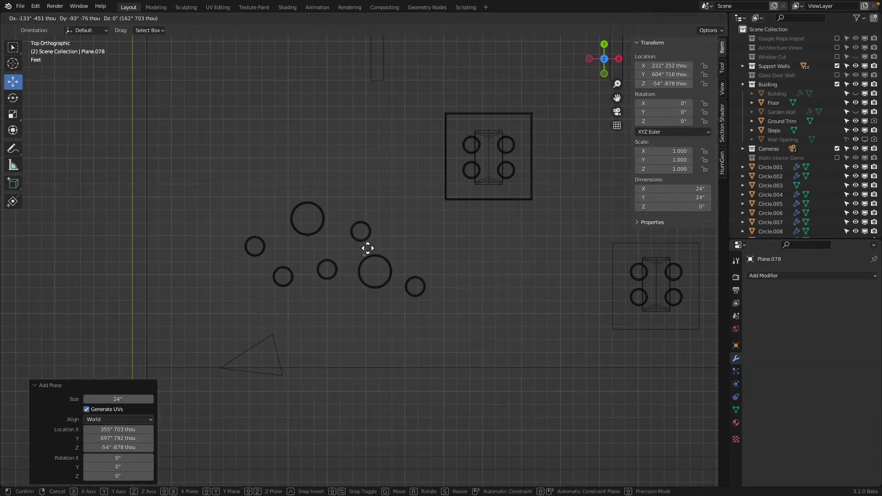
scroll(388, 305, "down", 7)
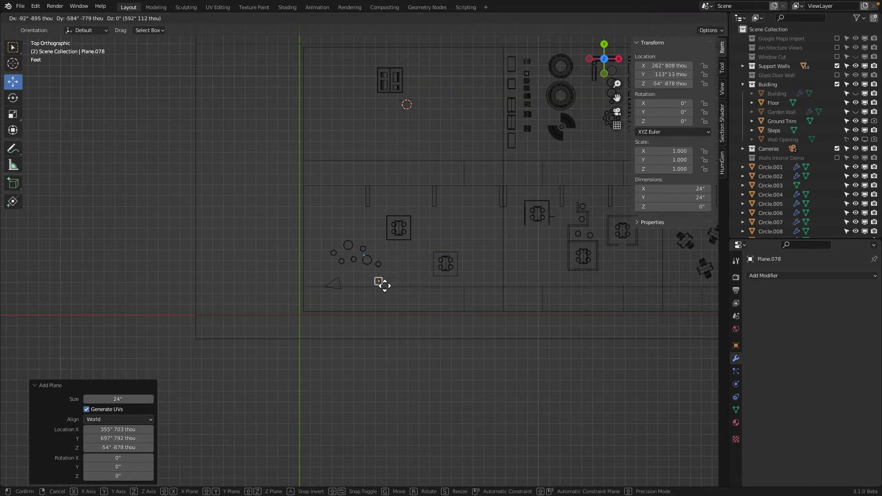
left_click(402, 265)
mouse_move(386, 278)
middle_mouse_down()
mouse_move(442, 217)
mouse_move(433, 202)
middle_mouse_up()
key("z")
left_click(451, 223)
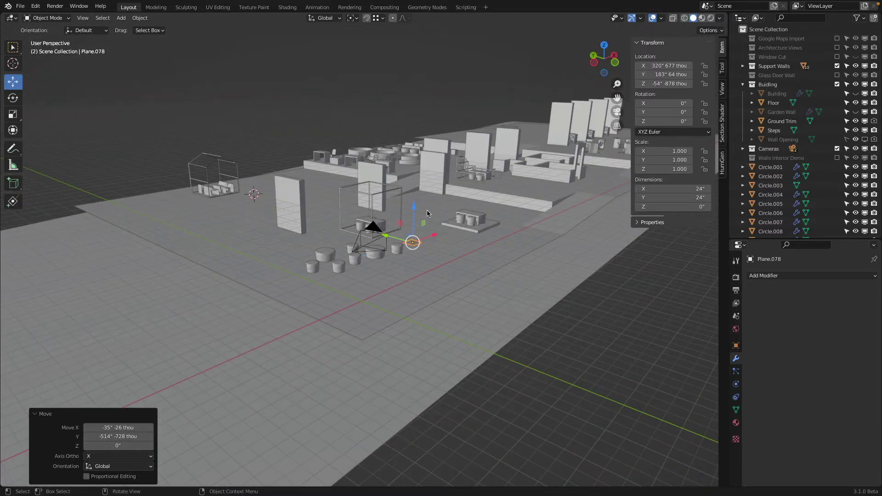
Raise the plane along Z and snap it back down to floor level
key("g")
key("z")
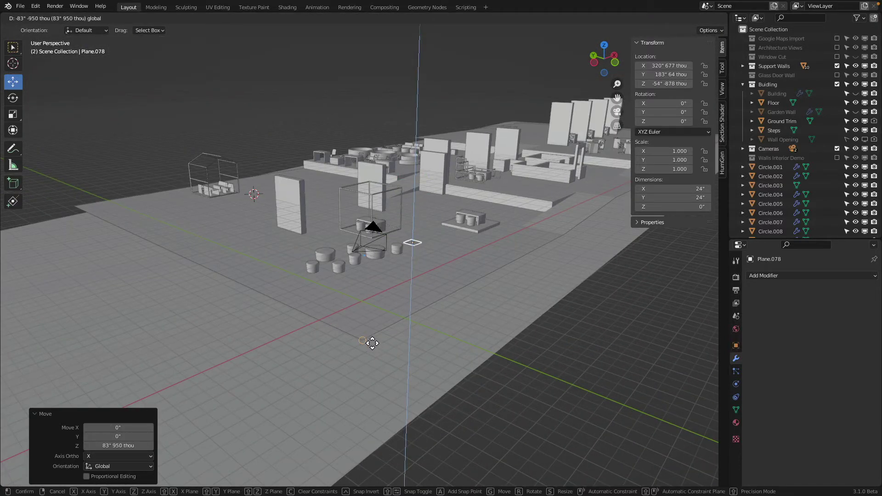
left_click(373, 343, "ctrl")
middle_click_drag(372, 303, 348, 318)
Delete the plane's corner vertex at local X 12, Y -12 inches in Edit Mode
key("KP_7")
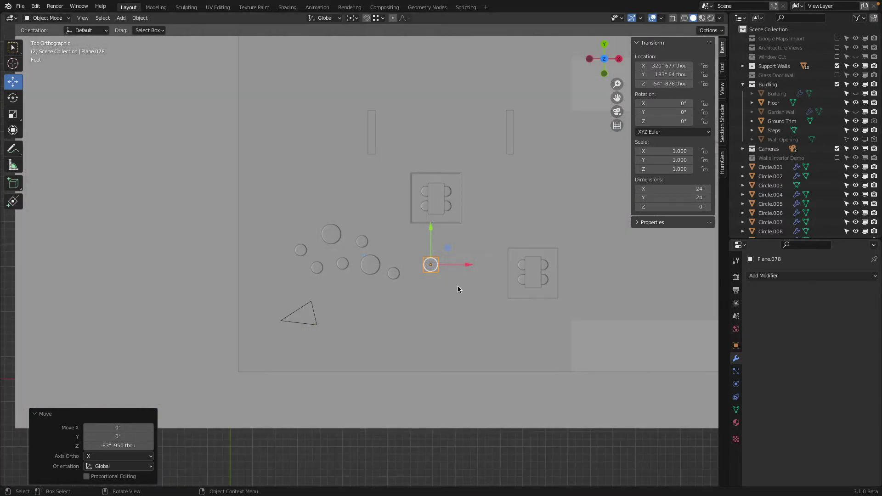
scroll(458, 286, "up", 5)
middle_click_drag(404, 285, 276, 280, "shift")
left_click(43, 19)
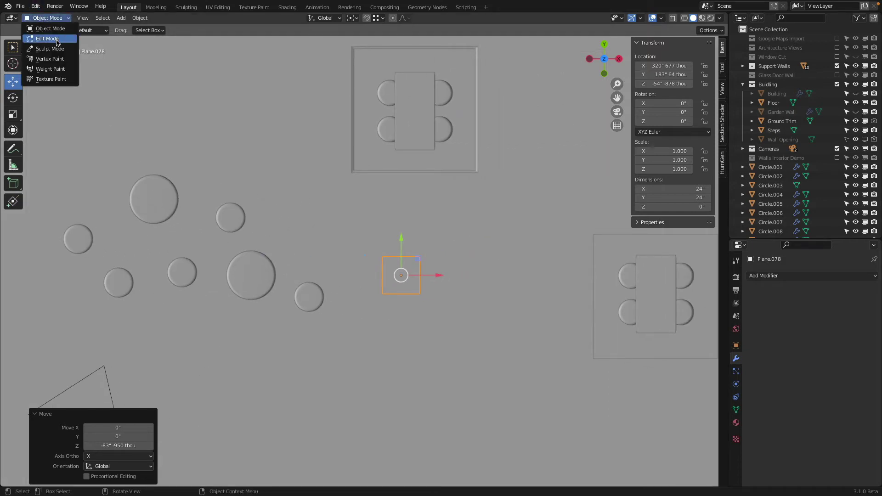
left_click(46, 39)
left_click(415, 302)
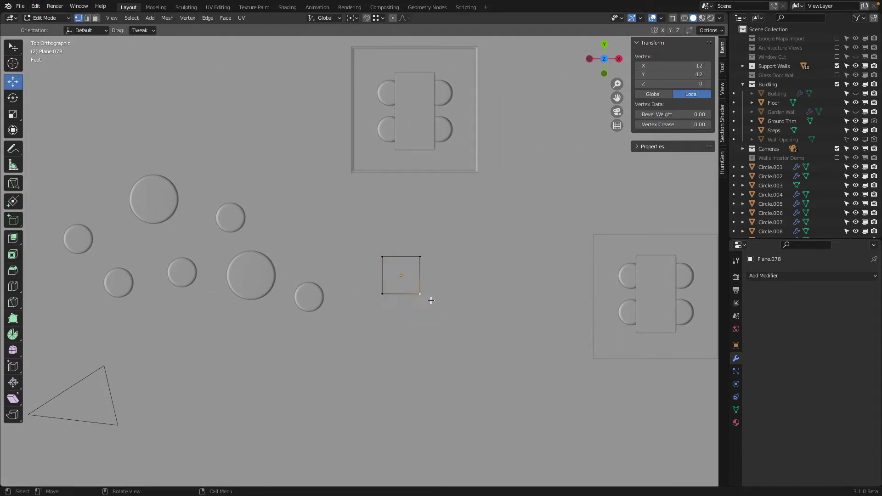
key("x")
left_click(450, 298)
Move the three remaining plane vertices into a bent line curving around the outermost small stool and second large ottoman
middle_click_drag(363, 327, 451, 366, "shift")
left_click_drag(470, 336, 445, 341)
left_click_drag(468, 297, 412, 292)
key("e")
left_click(358, 273)
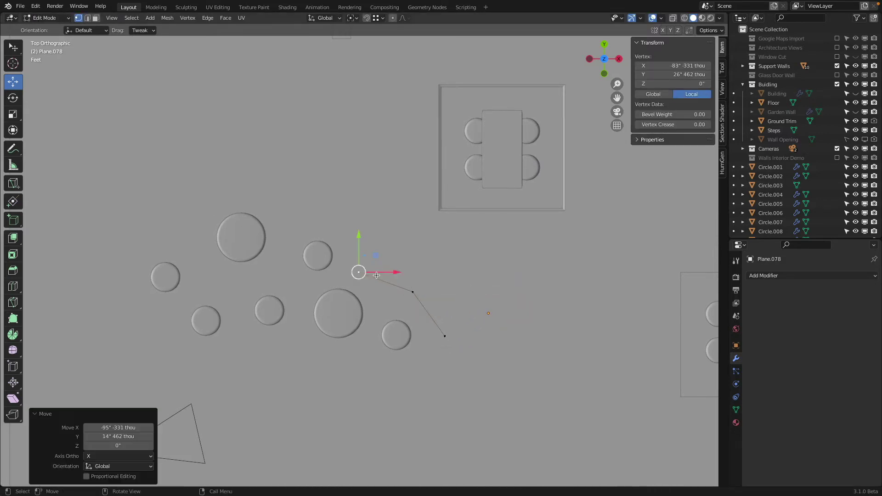
Extrude five more connected segments from the line's end vertex, winding them between the small stools and the two large ottomans
key("e")
left_click(310, 293)
key("e")
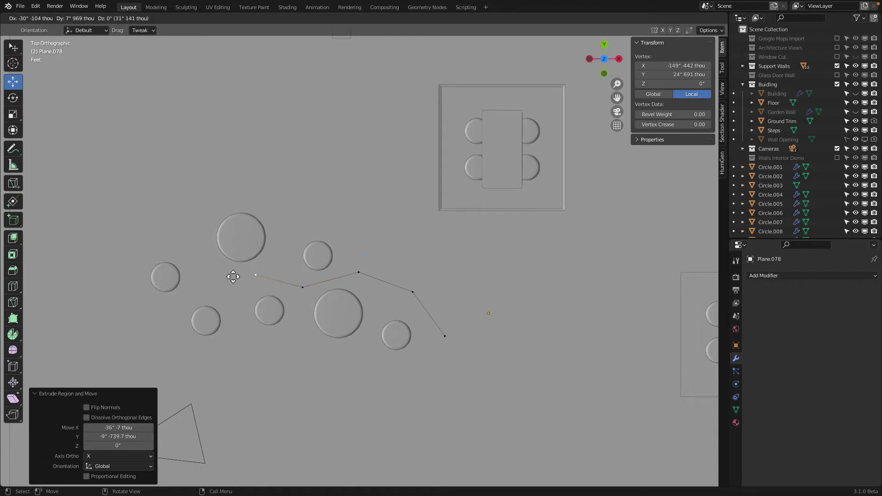
left_click(229, 277)
key("e")
left_click(188, 295)
key("e")
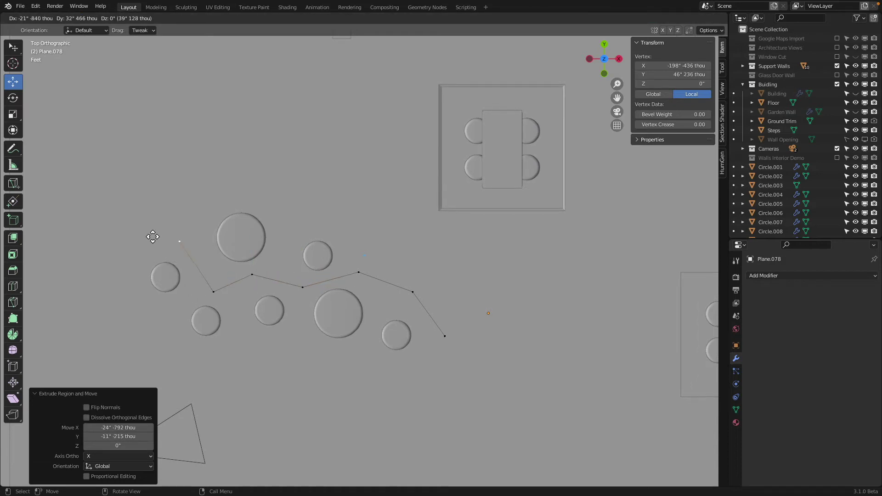
left_click(146, 237)
middle_click_drag(171, 257, 278, 199, "shift")
key("e")
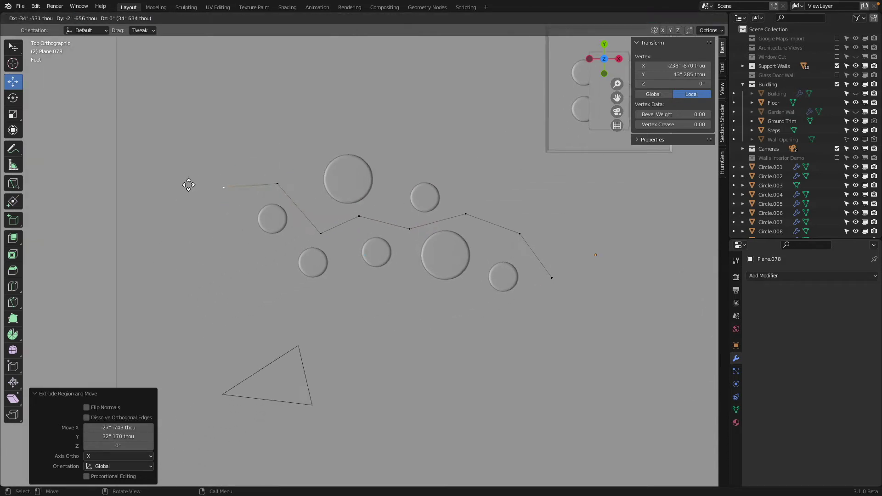
left_click(162, 187)
Reposition the bend and end vertices of the line so it follows the gaps between the stools and ottomans
mouse_move(359, 216)
left_mouse_down()
mouse_move(370, 209)
mouse_move(361, 207)
left_mouse_up()
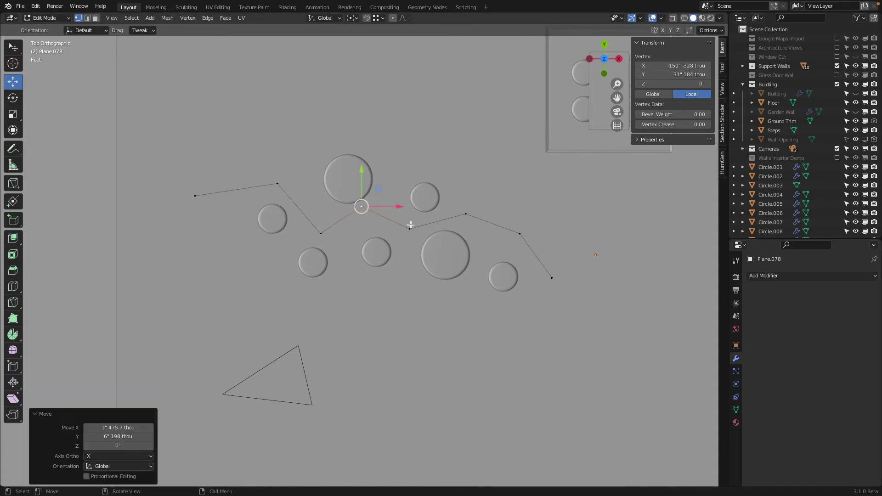
left_click(321, 234)
left_click_drag(321, 234, 324, 235)
left_click_drag(277, 183, 285, 185)
left_click_drag(192, 196, 224, 193)
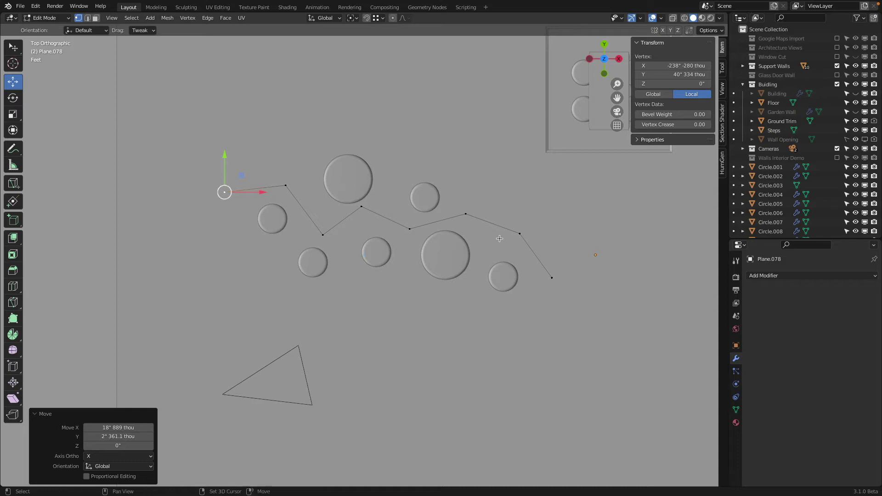
middle_click_drag(499, 238, 422, 242, "shift")
left_click_drag(395, 217, 399, 213)
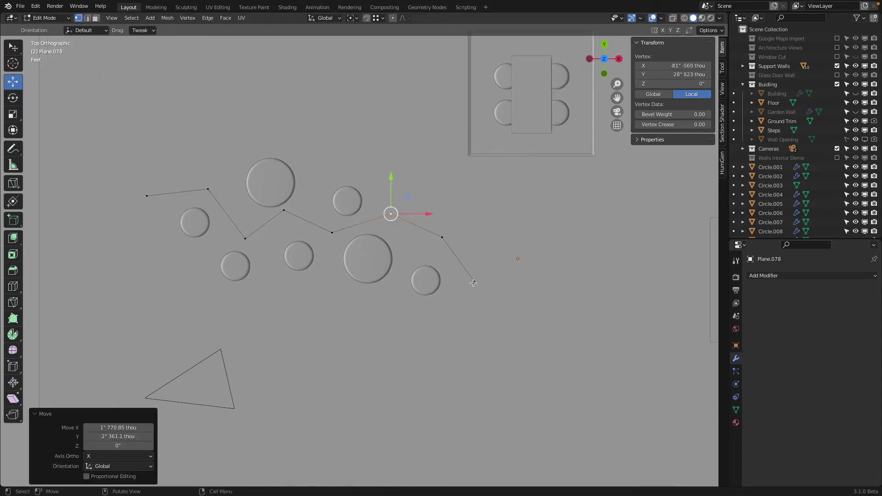
Extrude one extra short segment from each end of the line, curving the -X end about -15.6 inches in X and 18.9 inches in Y
left_click_drag(473, 282, 478, 306)
left_click_drag(467, 337, 466, 337)
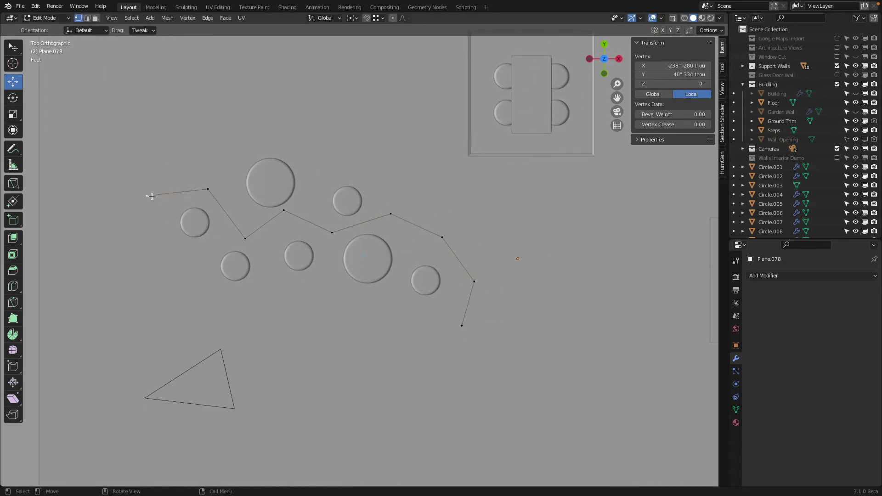
left_click_drag(148, 196, 123, 172)
Extrude the whole line upward along Z by about 53 inches to form the partition wall
scroll(313, 252, "down", 2)
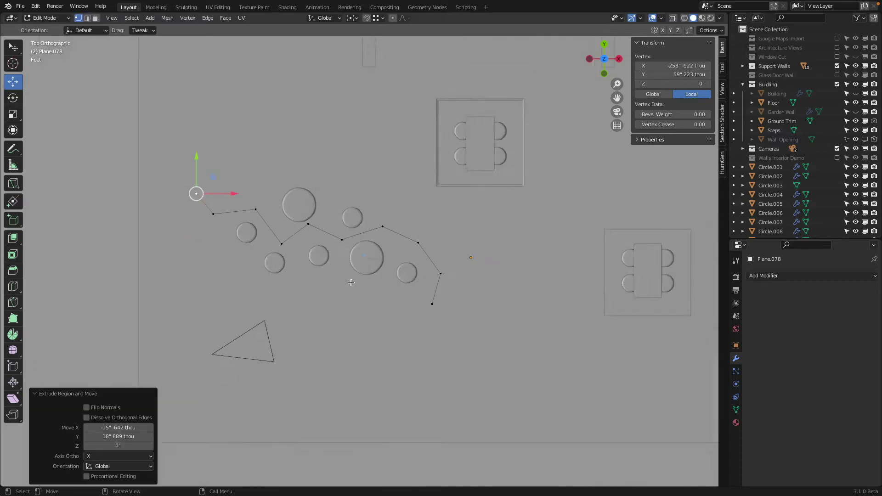
middle_click_drag(351, 283, 324, 232)
key("a")
key("e")
key("z")
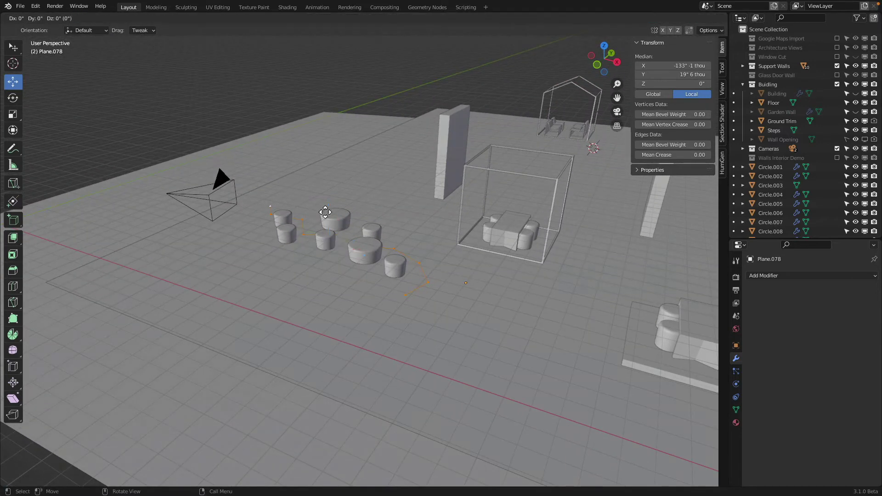
left_click(325, 162)
Add a Subdivision Surface modifier with 2 viewport levels to the partition and compare the wall with and without it
left_click(753, 275)
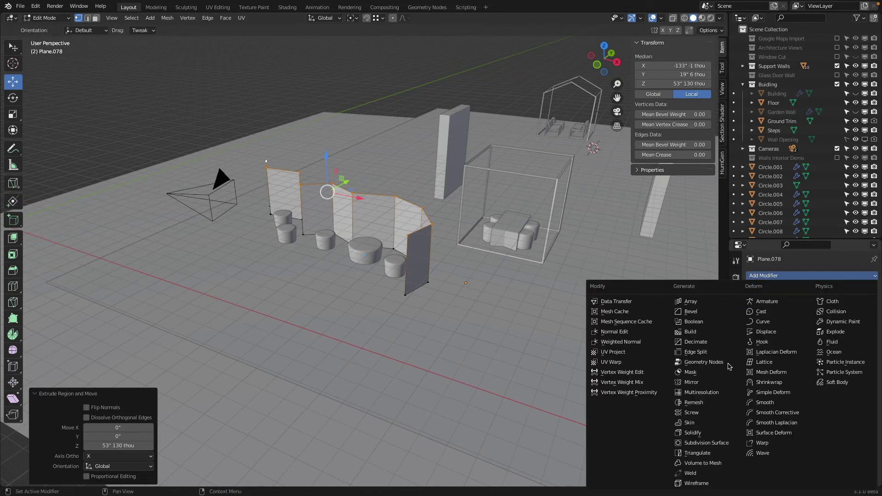
left_click(728, 444)
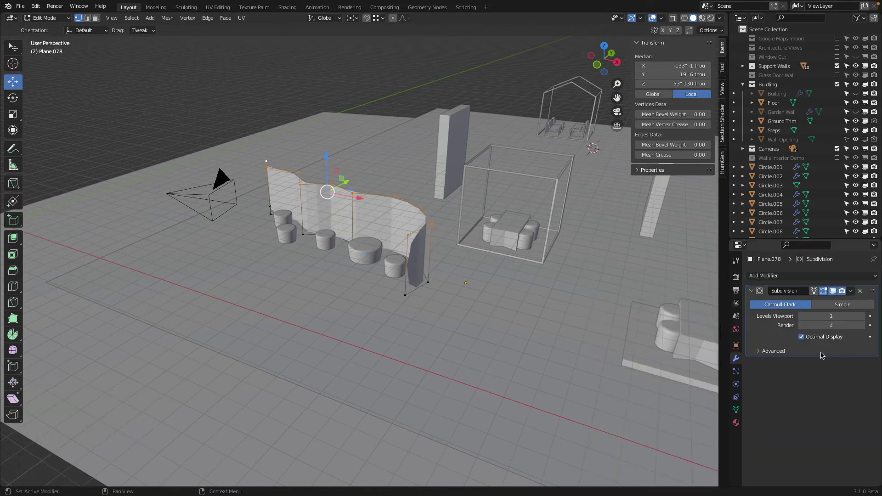
left_click(863, 316)
middle_click_drag(625, 284, 736, 259)
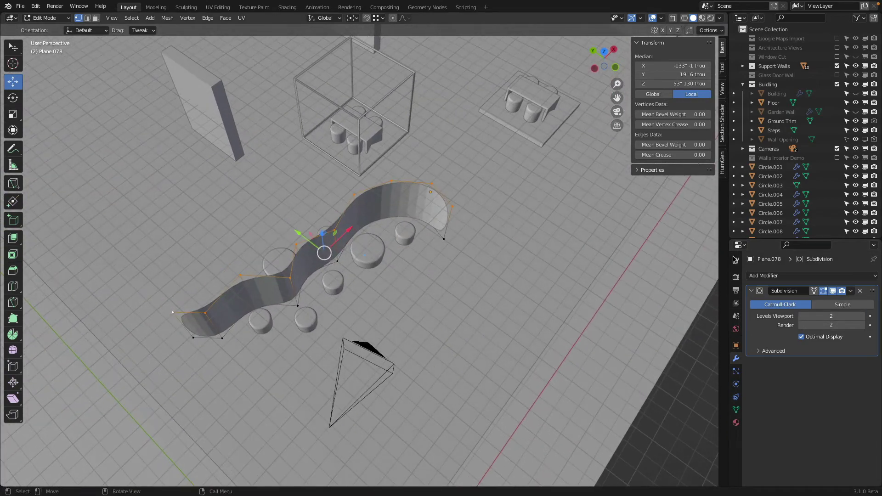
left_click(832, 290)
left_click(832, 290)
Set the Mean Crease to 1.00 on the partition's two vertical end edges and on its top and bottom edge loops
middle_click_drag(427, 216, 434, 187)
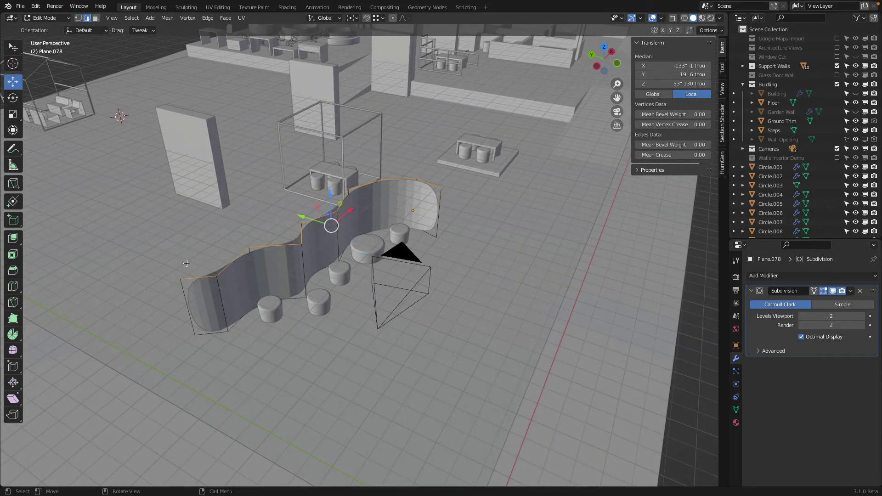
left_click(188, 293)
left_click(444, 206, "shift")
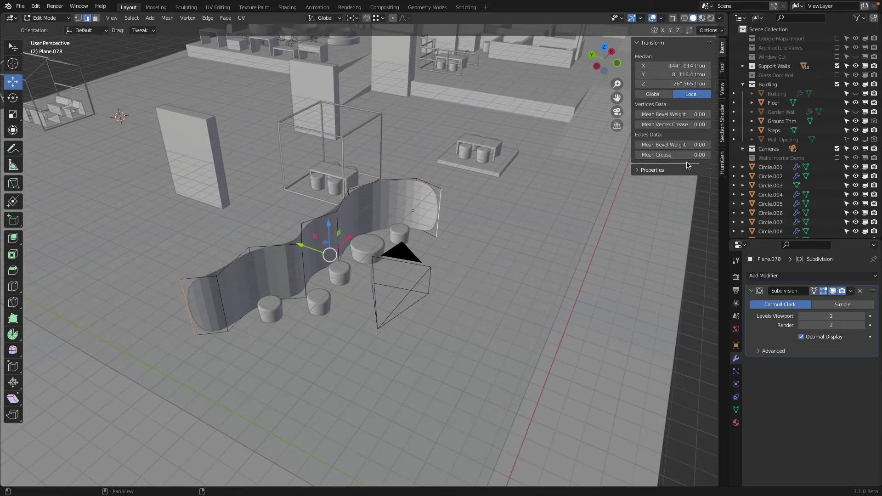
left_click_drag(675, 155, 689, 155)
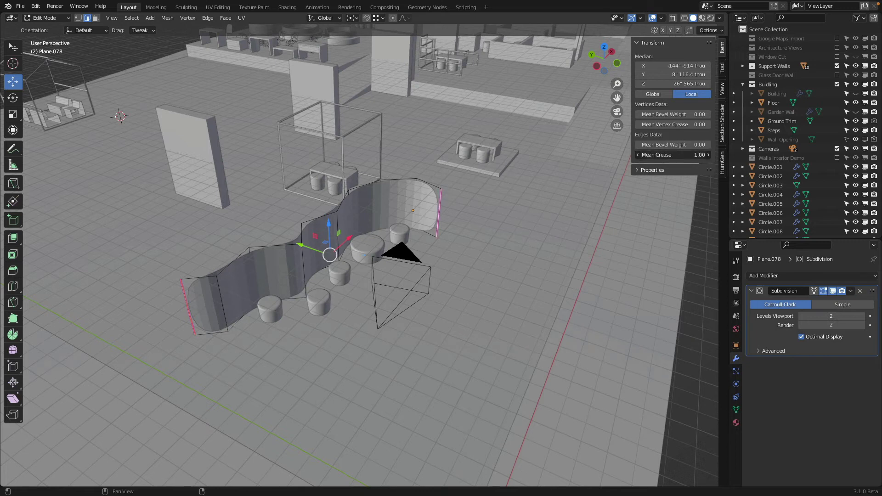
left_click(312, 219, "alt+shift")
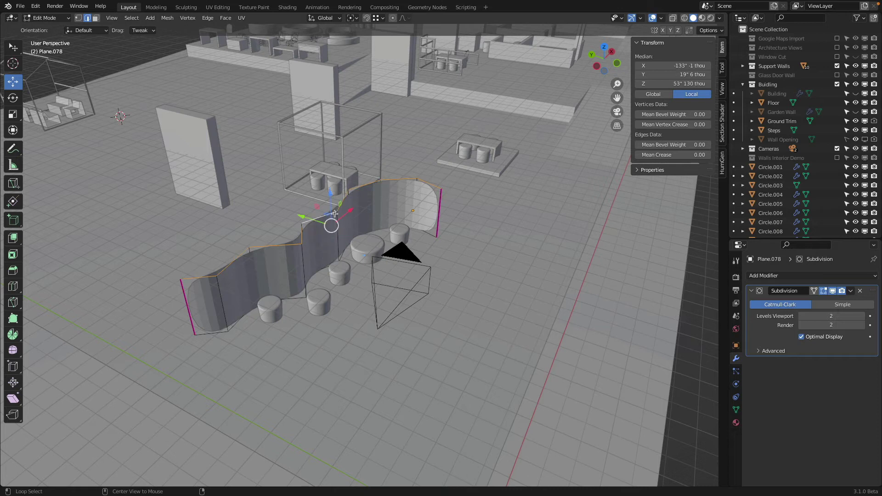
left_click(434, 230, "alt")
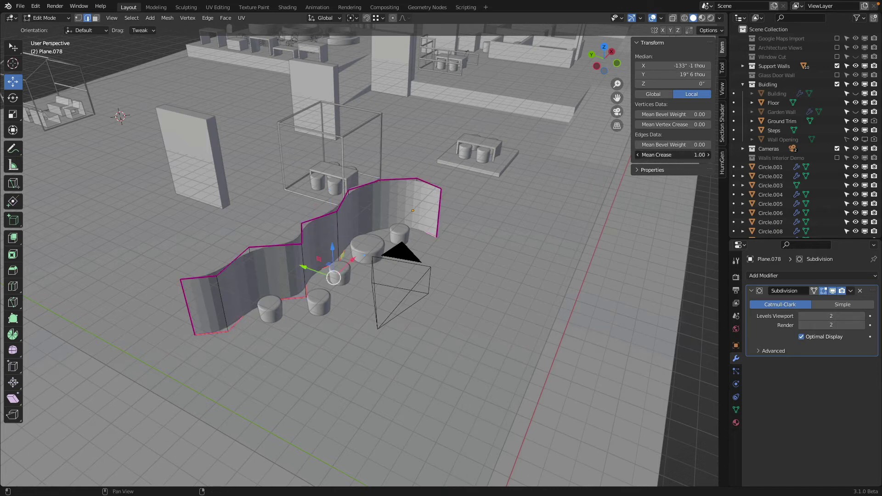
Select the whole partition mesh, apply smooth shading to its faces, and return to Object Mode
left_click(389, 208, "alt+shift")
right_click(379, 210)
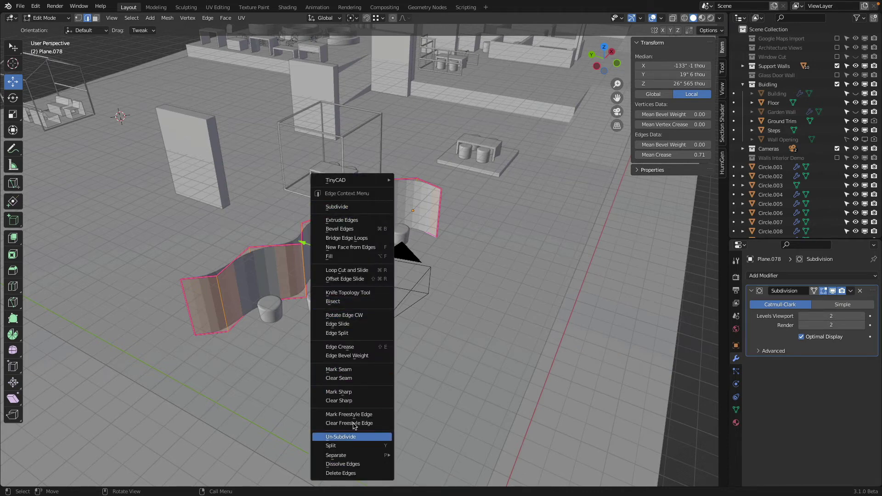
key("F3")
type("s")
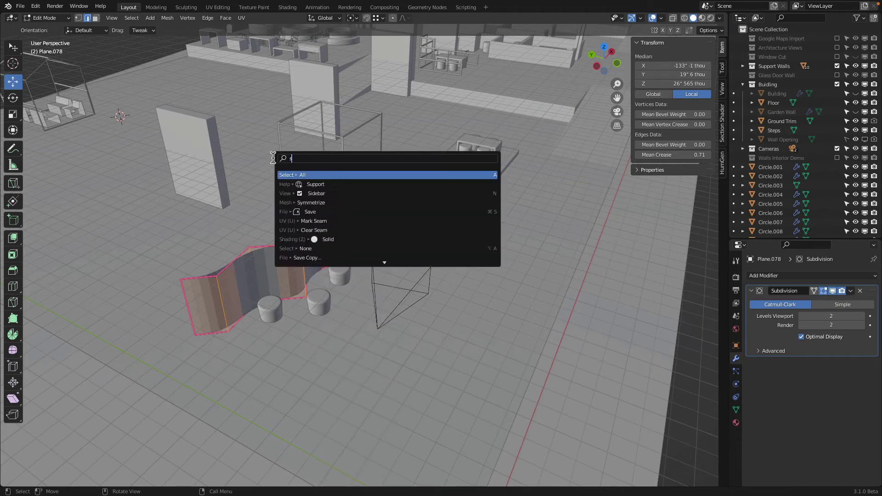
type("hade")
key("Down")
key("Return")
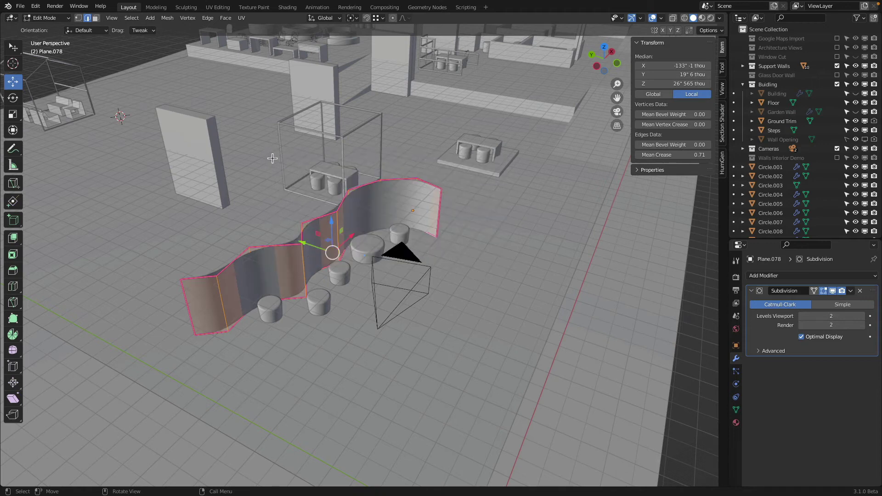
key("Tab")
Add a Solidify modifier with 5-inch thickness, Even Thickness and 0 offset, enable Auto Smooth, and view the partition from above
mouse_move(402, 214)
middle_mouse_down()
mouse_move(412, 280)
mouse_move(399, 213)
middle_mouse_up()
left_click(778, 276)
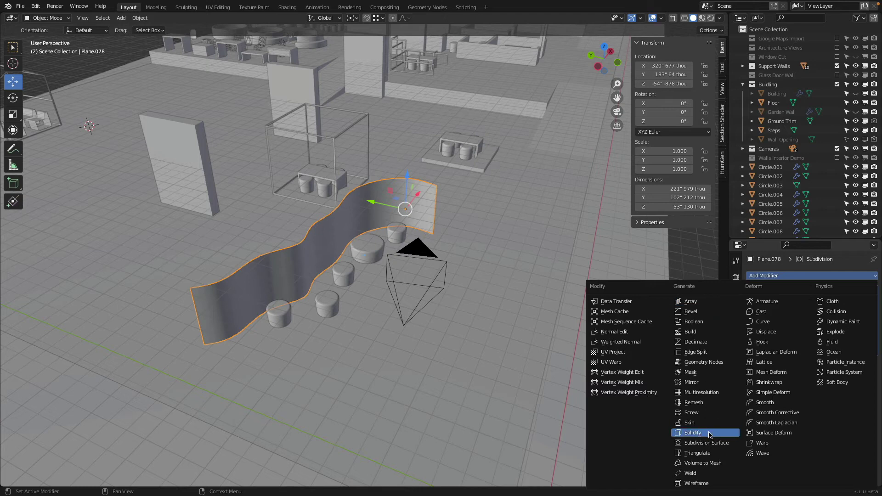
left_click(701, 432)
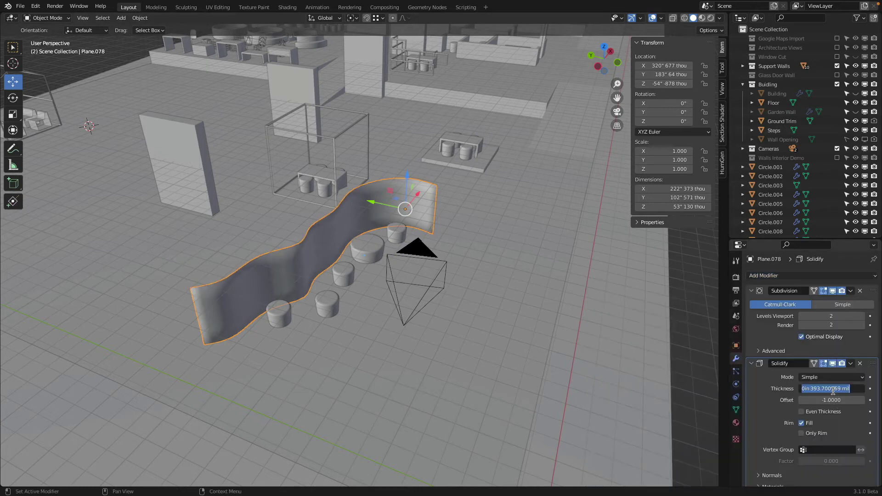
left_click(832, 389)
type("5")
key("Return")
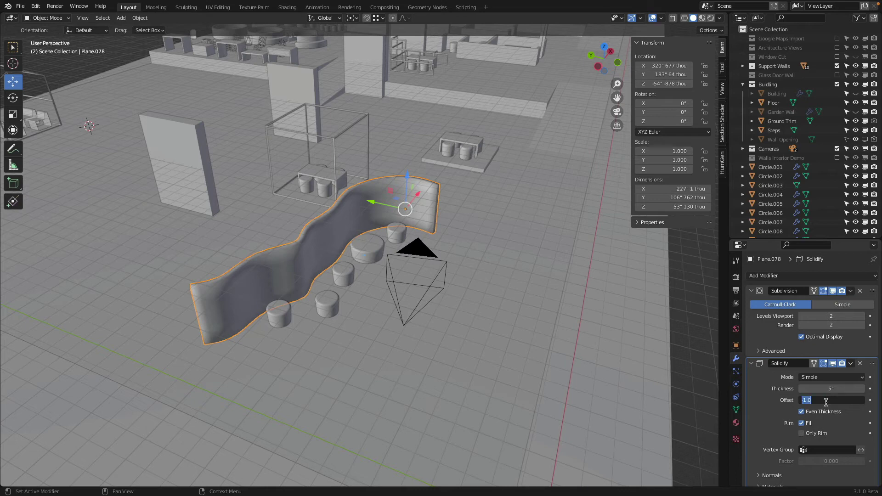
type("0")
key("Return")
key("q")
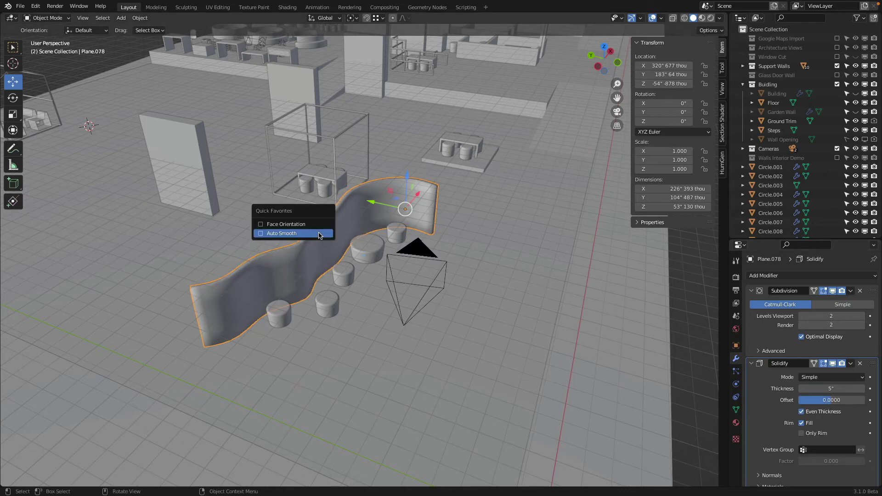
left_click(312, 234)
key("KP_7")
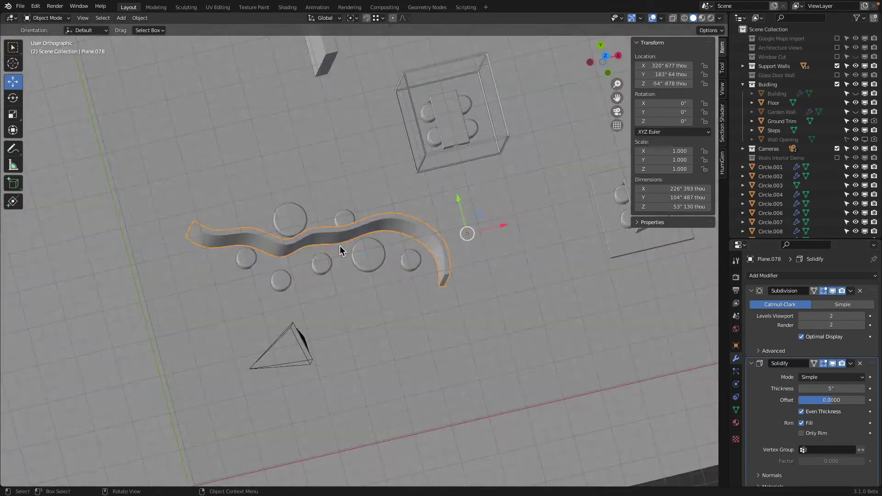
Remove Auto Smooth in the mesh's Normals settings from Quick Favorites and add it back
left_click(735, 410)
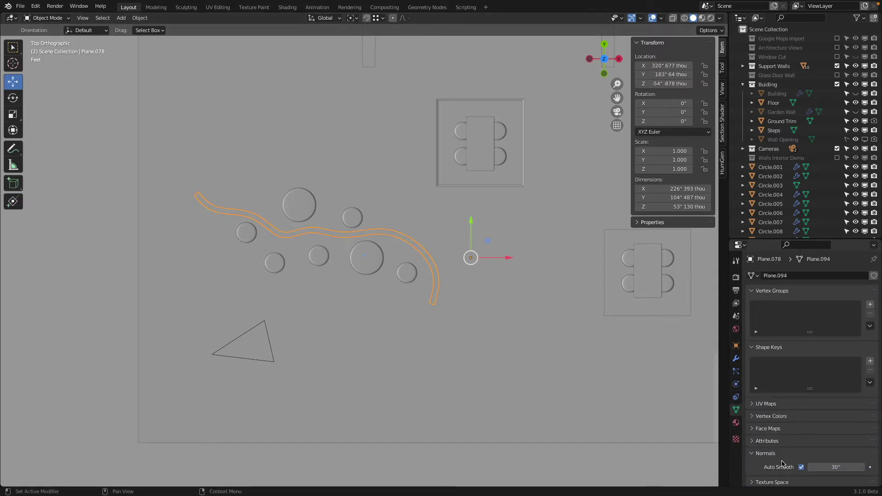
right_click(802, 466)
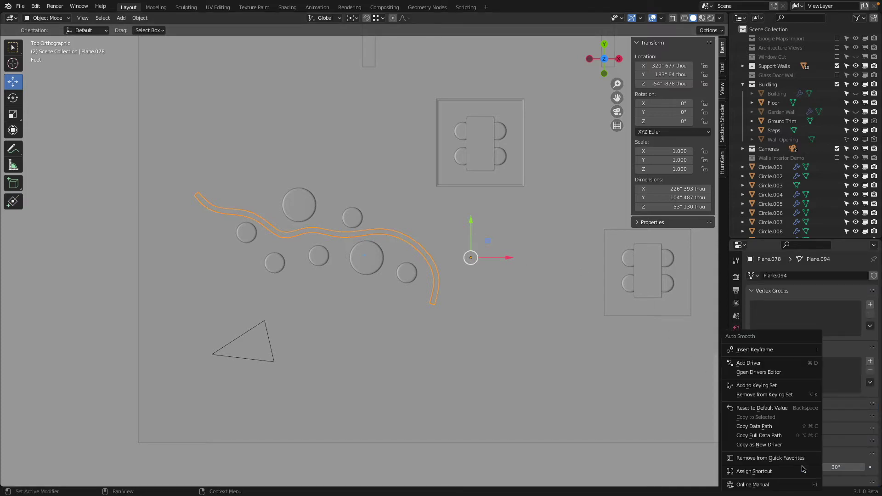
left_click(775, 459)
right_click(803, 466)
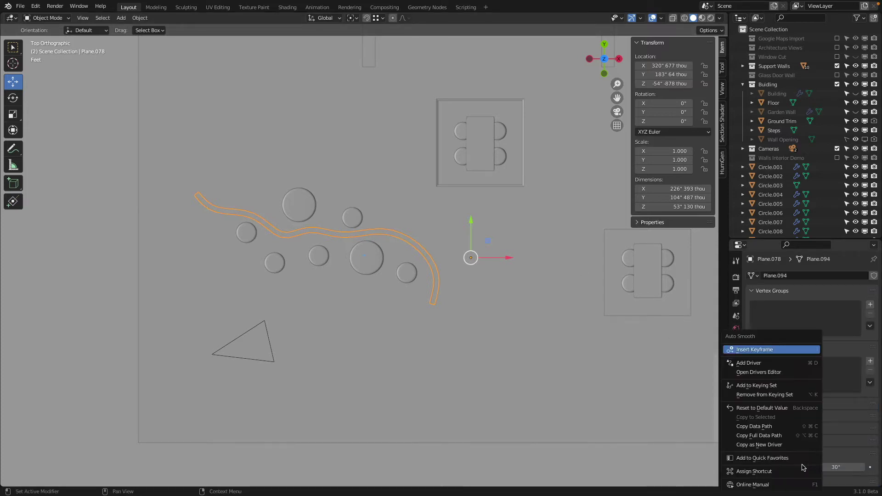
left_click(764, 458)
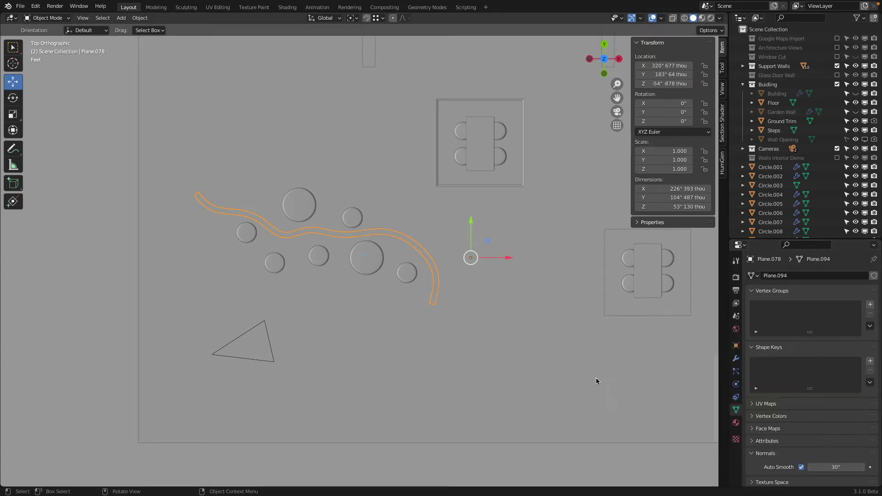
In Edit Mode with wireframe display, move the partition's bend beside the first large ottoman toward +Y, into the ottoman's outline
scroll(402, 243, "up", 3)
middle_click_drag(403, 242, 282, 220, "shift")
key("Tab")
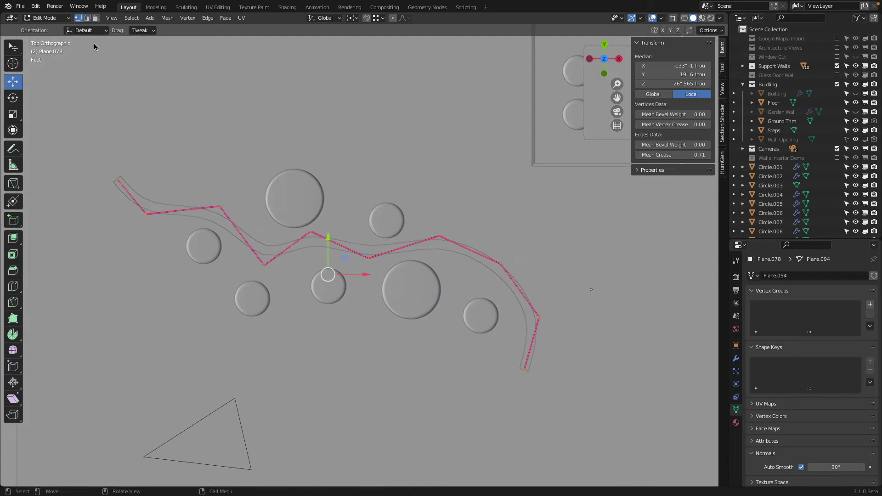
key("z")
left_click(298, 241)
key("alt+a")
key("b")
left_click_drag(281, 205, 385, 273)
key("g")
left_click(338, 203)
Move the bend before the second large ottoman by about -5.4 inches in X and -18.7 inches in Y
key("a")
key("alt+a")
key("b")
key("g")
left_click(394, 297)
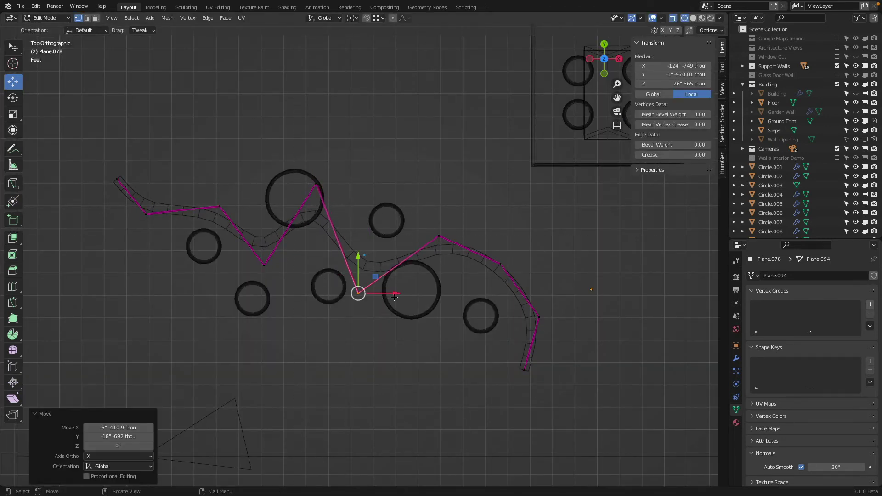
Move the two bends beyond the second large ottoman outward toward +X and +Y to widen the curve around the outermost small stool
key("a")
key("a")
key("b")
left_click_drag(415, 212, 548, 285)
key("g")
left_click(493, 243)
key("a")
key("a")
key("b")
key("g")
left_click(580, 255)
Extend the partition's end near the outermost small stool toward -X and -Y, past that stool
key("alt+a")
key("b")
left_click_drag(508, 350, 566, 400)
key("g")
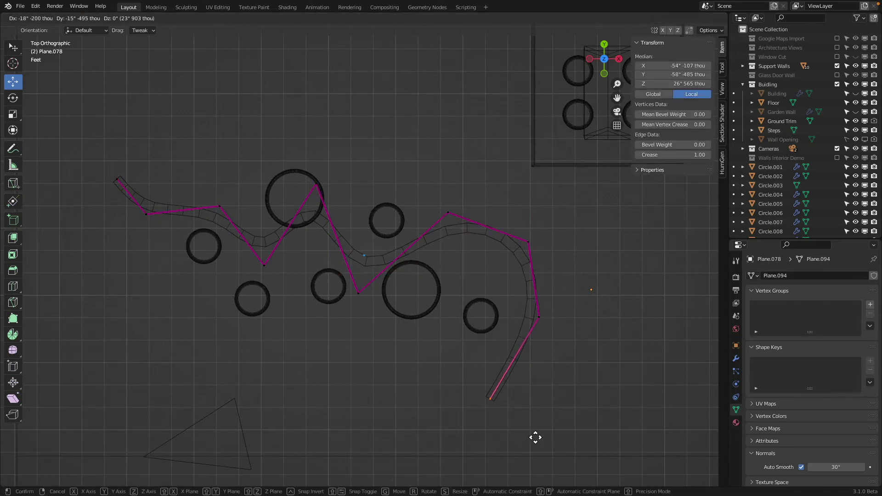
left_click(535, 427)
Deepen the next two bends, moving one toward -Y to the nearest small stool and the following one toward +Y
key("a")
key("a")
key("b")
left_click_drag(245, 250, 295, 277)
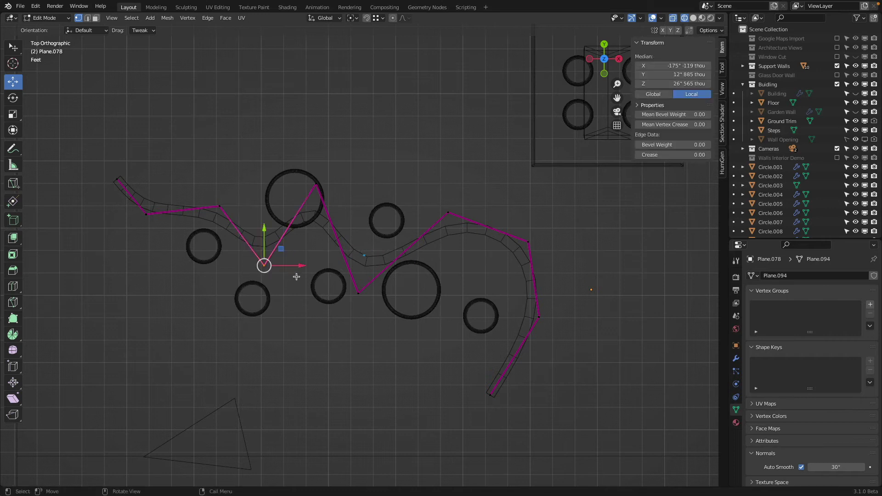
key("g")
left_click(267, 306)
key("alt+a")
key("b")
left_click_drag(191, 191, 233, 226)
key("g")
left_click(227, 207)
Move the last bend before the partition's -X end outward toward -X and -Y
key("a")
key("a")
key("b")
left_click_drag(130, 200, 177, 244)
key("g")
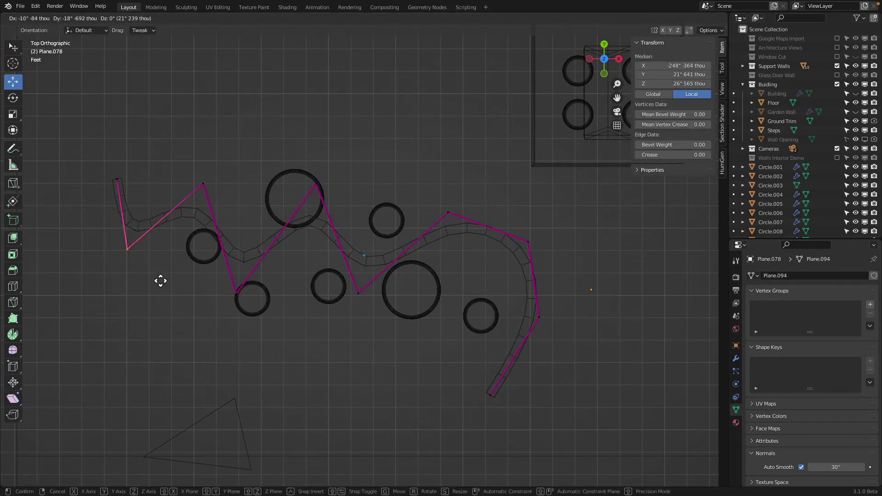
left_click(156, 278)
Move the partition's -X end vertices by about -15 inches in X and 9.8 inches in Y
key("a")
key("alt+a")
key("b")
left_click_drag(98, 158, 147, 197)
key("g")
left_click(124, 181)
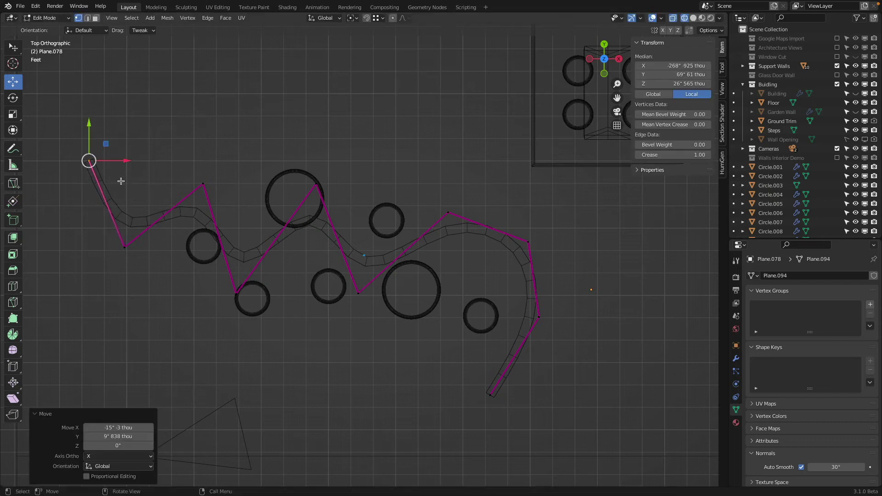
Move the partition bend beside the -X-most small stool by about 8.6 inches in X and 11.6 inches in Y
key("alt+a")
key("b")
left_click_drag(196, 179, 232, 207)
key("g")
left_click(246, 190)
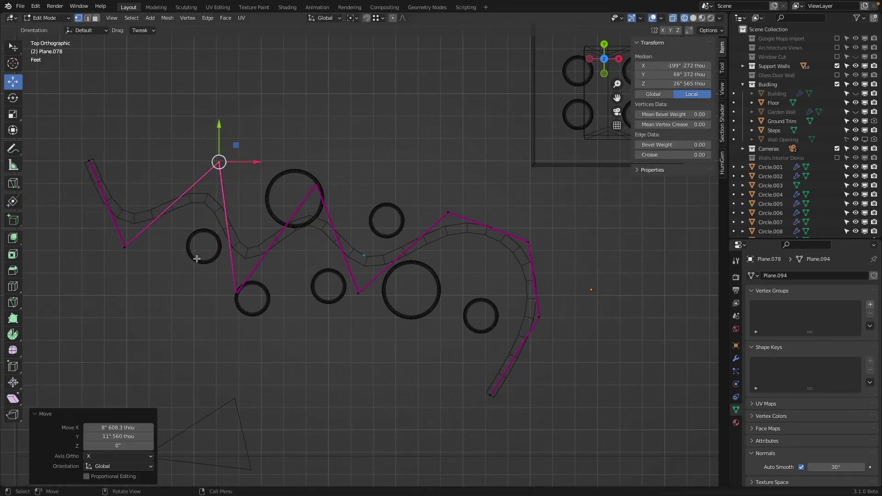
Raise the partition's Subdivision viewport level to 4
key("Tab")
left_click(736, 361)
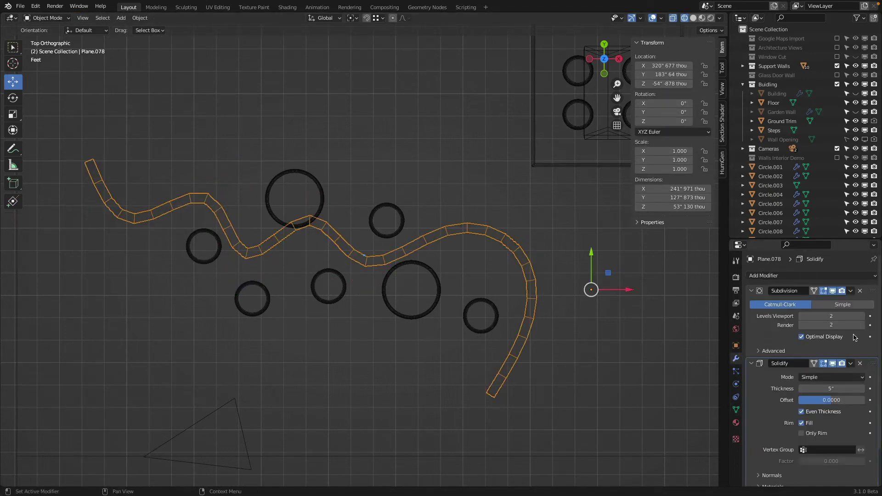
left_click(861, 316)
left_click(861, 316)
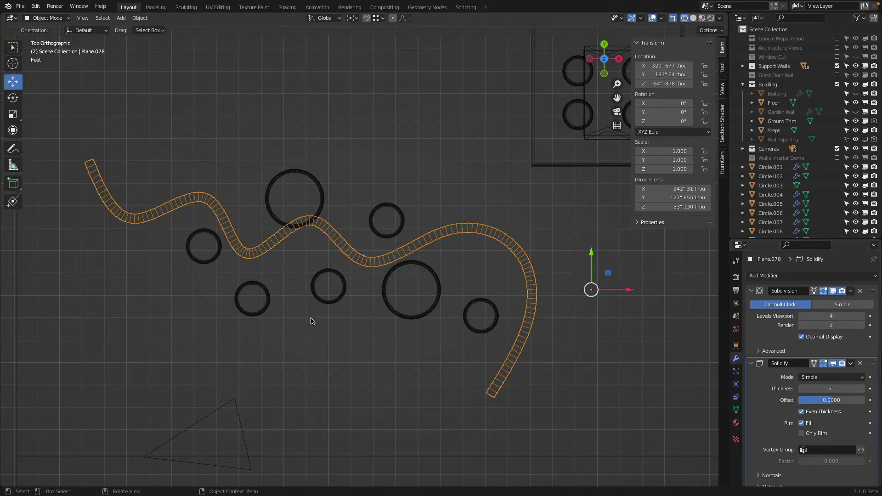
Move the partition's -X end and its two nearest bends together toward -X and slightly toward +Y
middle_click_drag(298, 257, 442, 261, "shift")
key("Tab")
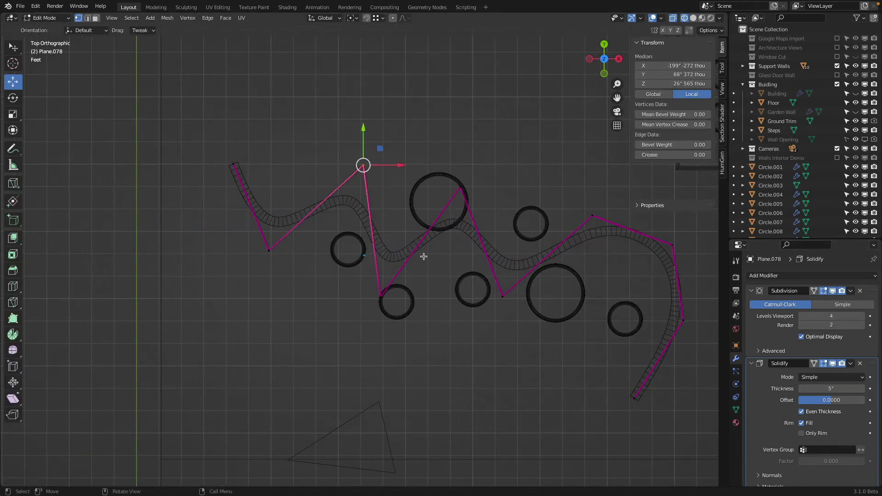
key("a")
left_click_drag(199, 100, 393, 271)
key("g")
left_click(376, 264)
key("a")
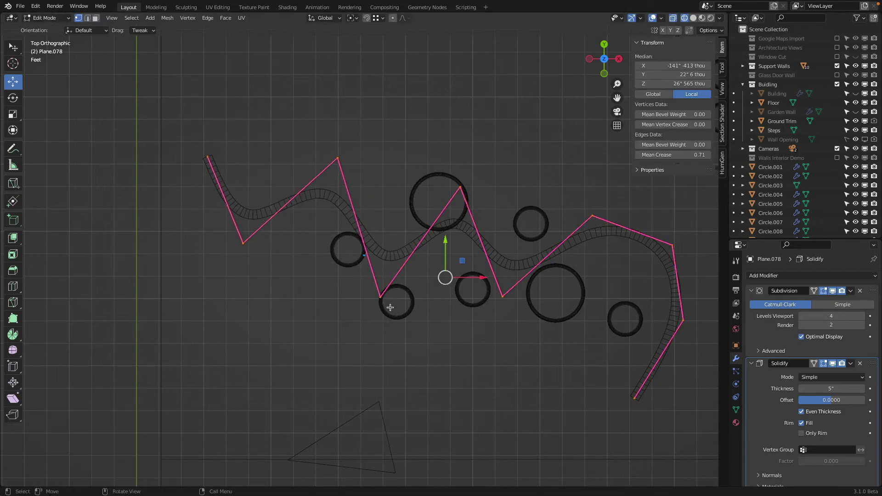
Move the -X-most small stool about -15.7 inches in X and 12 inches in Y, and shift the +Y-side large ottoman toward -X
key("Tab")
left_click(343, 264)
key("g")
left_click(315, 241)
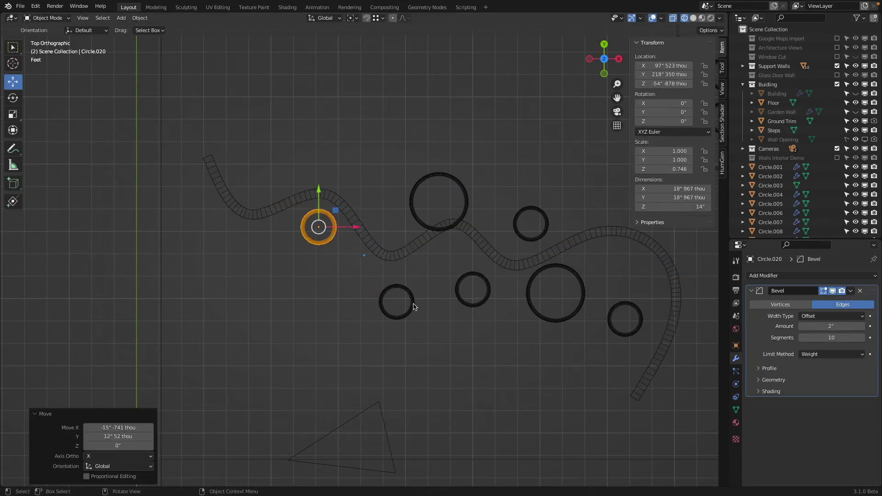
left_click(413, 307)
left_click(435, 188)
left_click_drag(437, 186, 381, 176)
Move the small stool near the partition's +X end toward -Y, and its neighbouring large ottoman about 38.6 inches in X and 3.2 inches in Y
middle_click_drag(517, 301, 378, 296, "shift")
left_click(484, 300)
key("g")
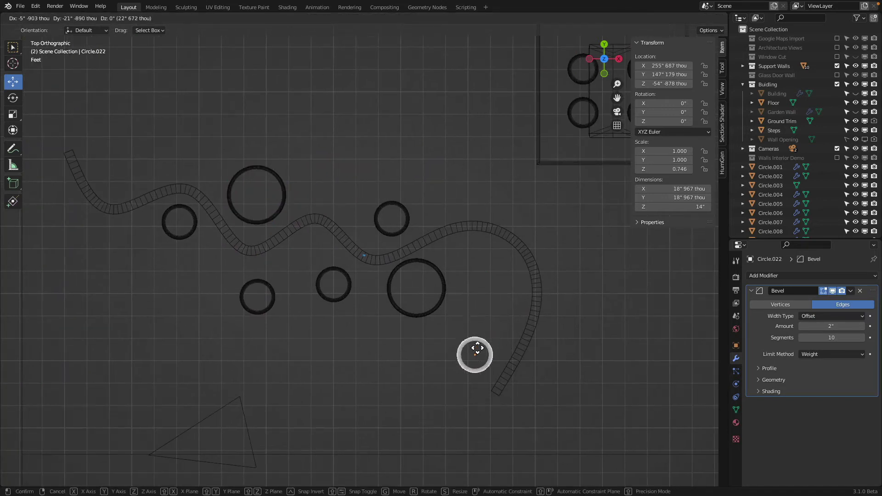
left_click(477, 349)
left_click(444, 282)
key("g")
left_click(508, 275)
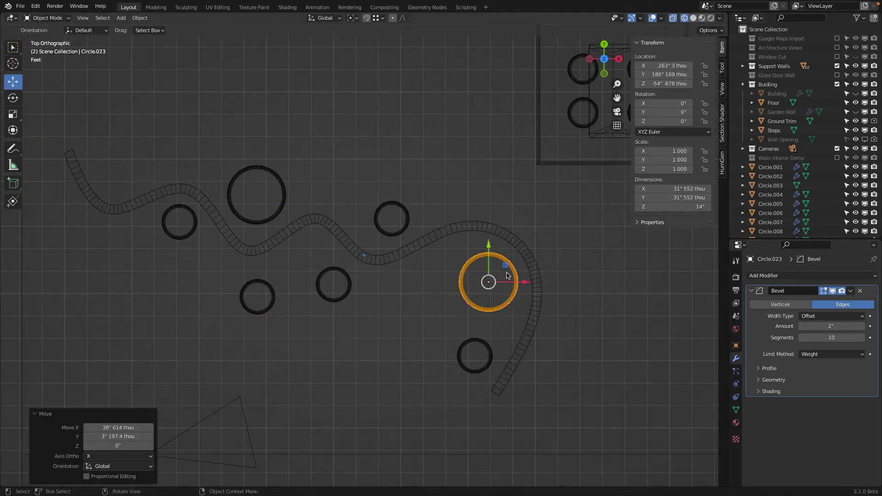
Duplicate the small stool on the partition's +Y side and place two copies on the -X side of the large ottoman inside the end curve
left_click(402, 230)
key("shift+d")
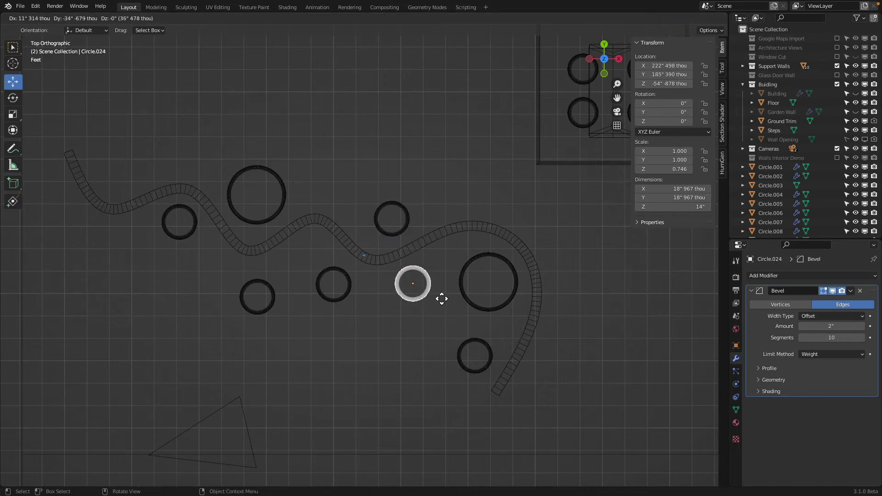
left_click(443, 297)
key("g")
left_click(469, 342)
Move the large ottoman inside the end curve toward -X and -Y, between the small stools
left_click(428, 275)
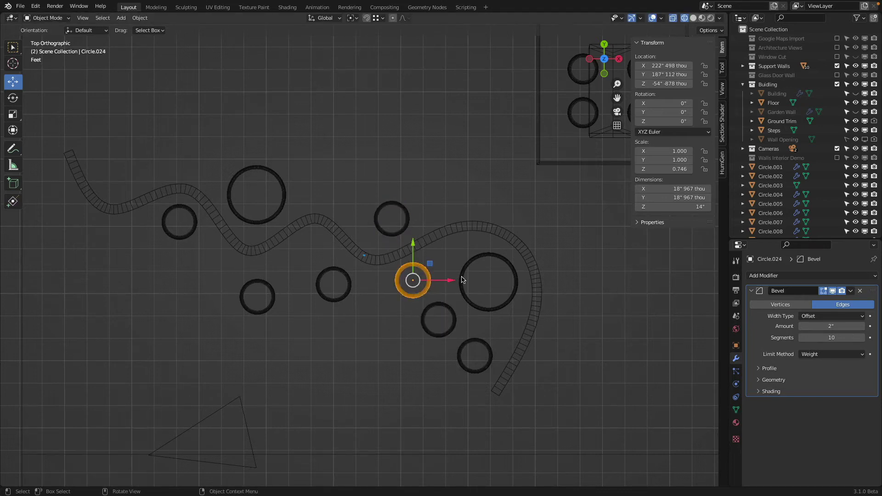
left_click(464, 300)
key("g")
left_click(420, 336)
Move the two copied small stools to the +Y side of the large ottoman, one in the curve's corner and one beside it
left_click(440, 308)
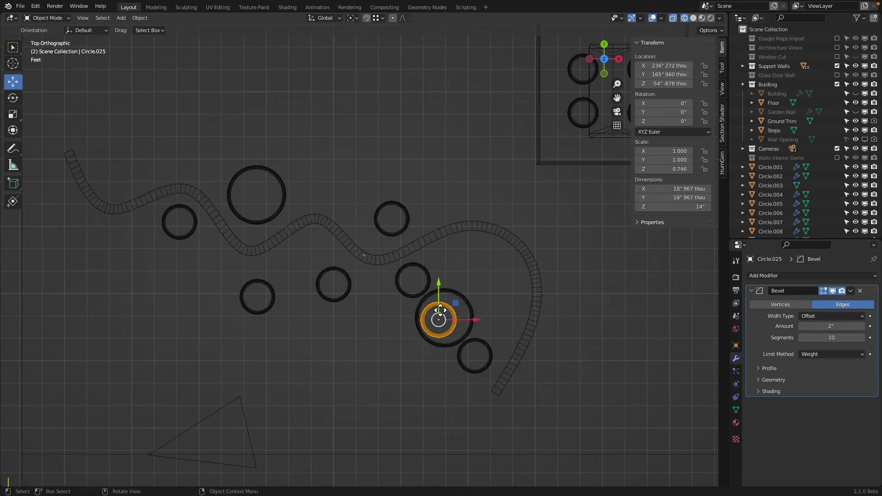
key("g")
left_click(492, 263)
left_click(430, 277)
key("g")
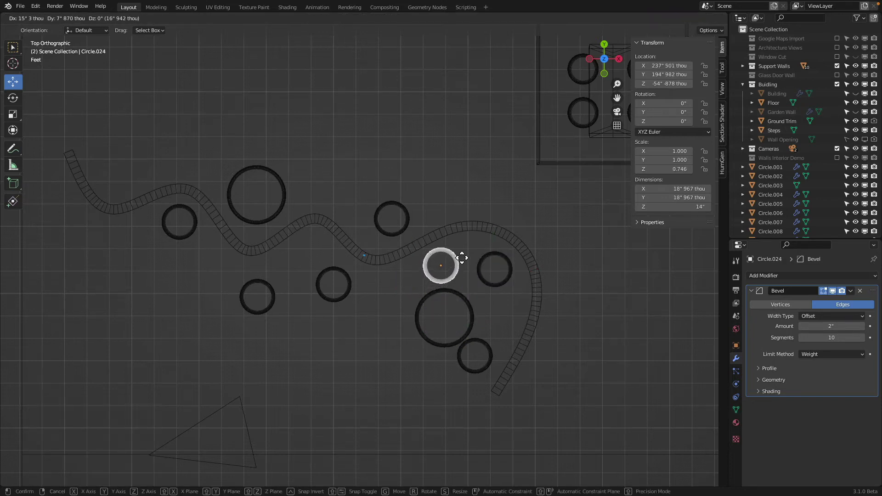
left_click(461, 261)
Move the small stool near the partition's +X end about 14.5 inches in X and 15.5 inches in Y, and nudge the large ottoman toward +X and +Y
left_click(488, 341)
key("g")
left_click(517, 320)
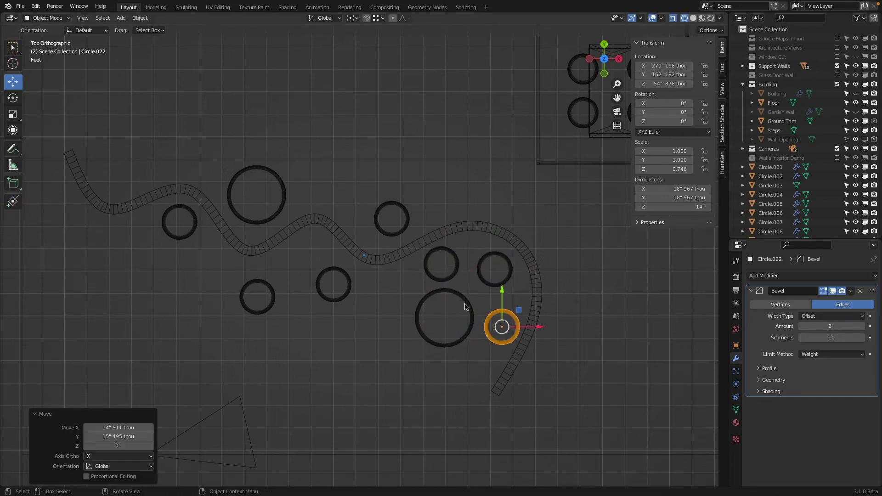
left_click(470, 305)
key("g")
left_click(481, 312)
Move the partition's outermost +X bend by about 6.4 inches in X and -5.9 inches in Y
left_click(508, 379)
key("Tab")
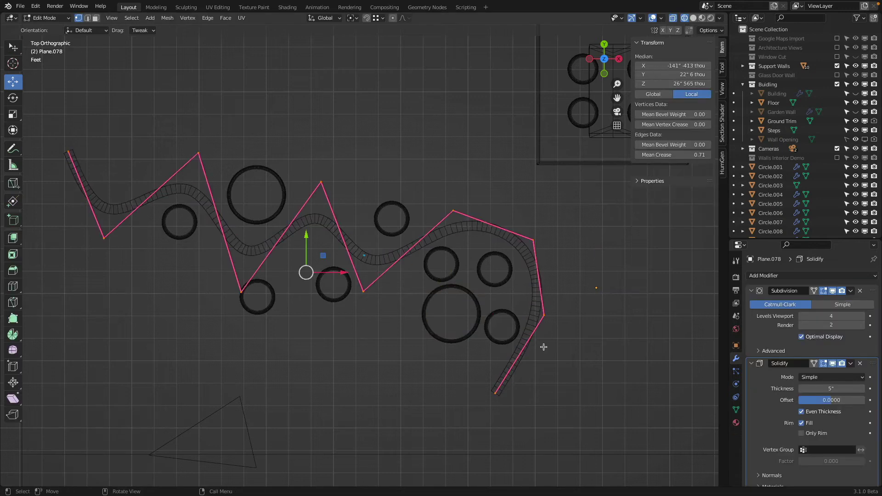
key("alt+a")
key("b")
left_click_drag(526, 298, 573, 346)
key("g")
left_click(586, 358)
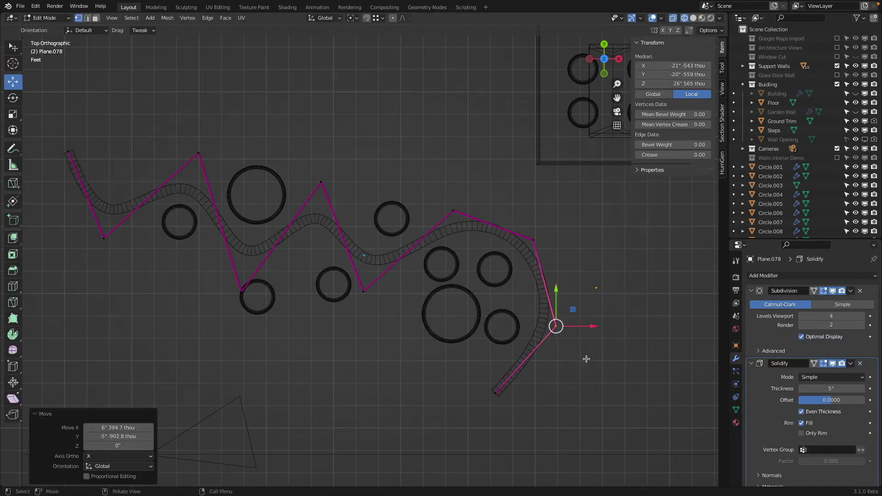
Shift the partition's next corner slightly toward -X and +Y, and the following bend toward -X
key("alt+a")
key("b")
left_click_drag(516, 211, 553, 270)
key("g")
left_click(555, 271)
key("a")
key("a")
key("b")
left_click_drag(439, 191, 451, 233)
key("g")
left_click(361, 181)
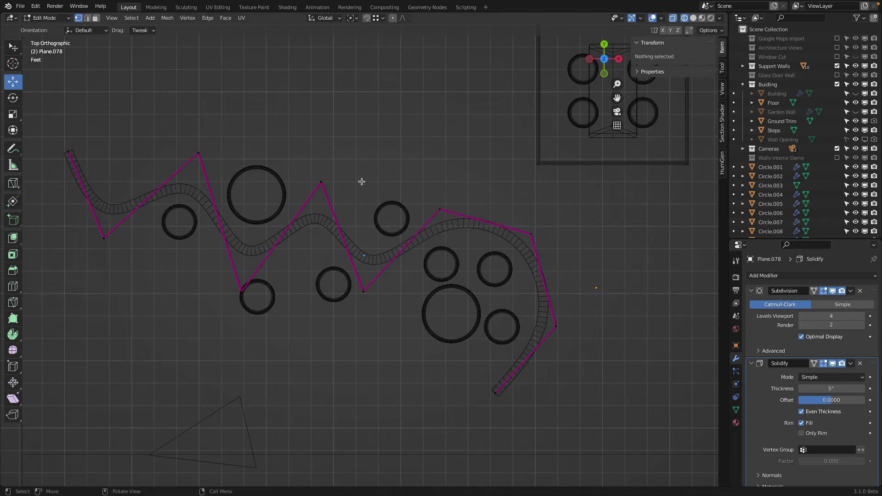
Move the small stool on the partition's +Y side toward -X and -Y, into the nearby bend
middle_click_drag(360, 181, 448, 201, "shift")
key("Tab")
left_click(465, 228)
key("g")
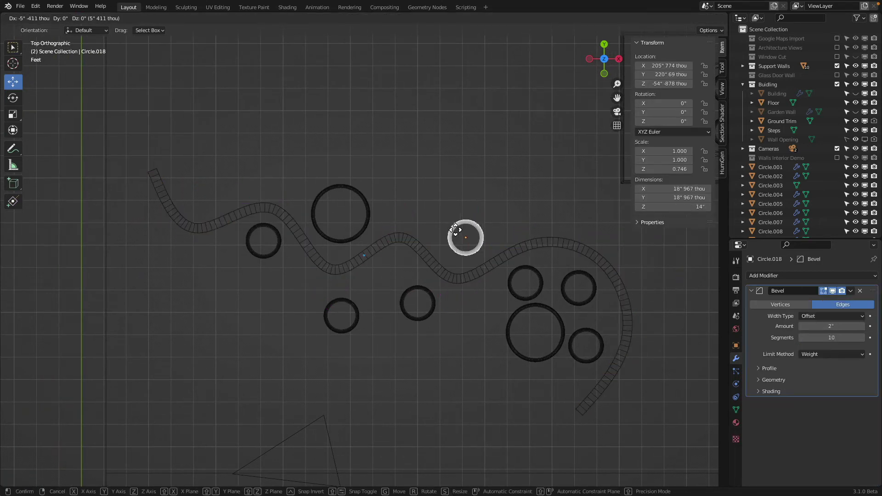
left_click(447, 235)
Flatten the partition bend around the -X-most small stool by moving its vertices toward -Y and slightly toward -X
left_click(399, 243)
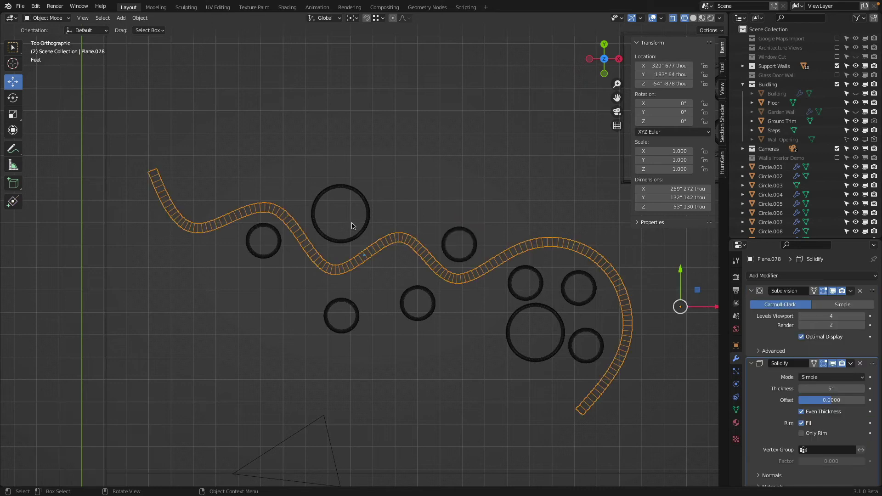
left_click(358, 235)
left_click(307, 234)
key("Tab")
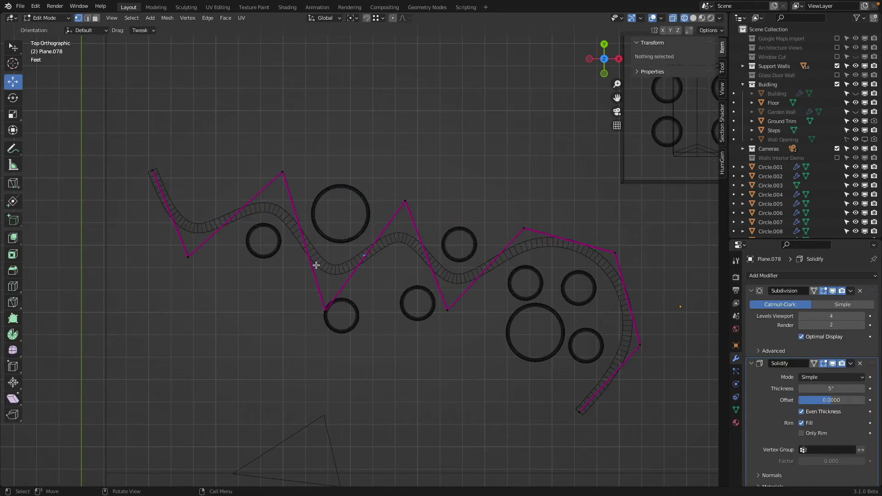
key("a")
left_click_drag(262, 148, 315, 204)
key("g")
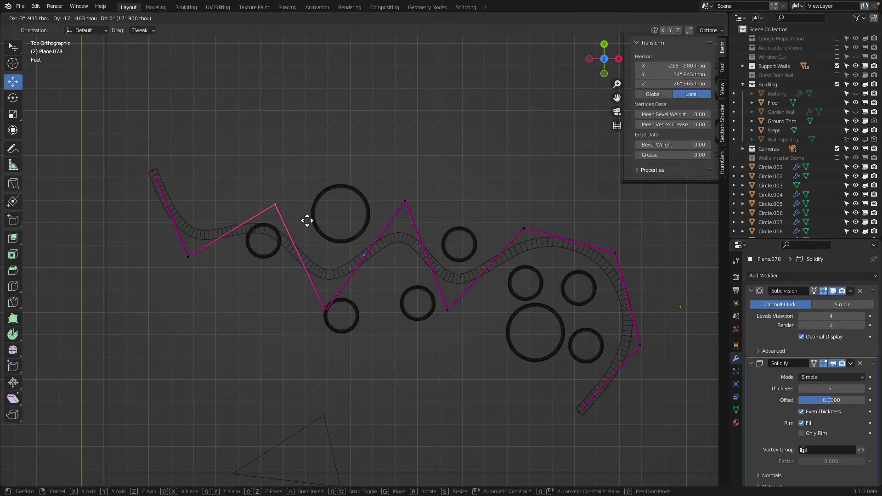
left_click(307, 217)
left_click(282, 228)
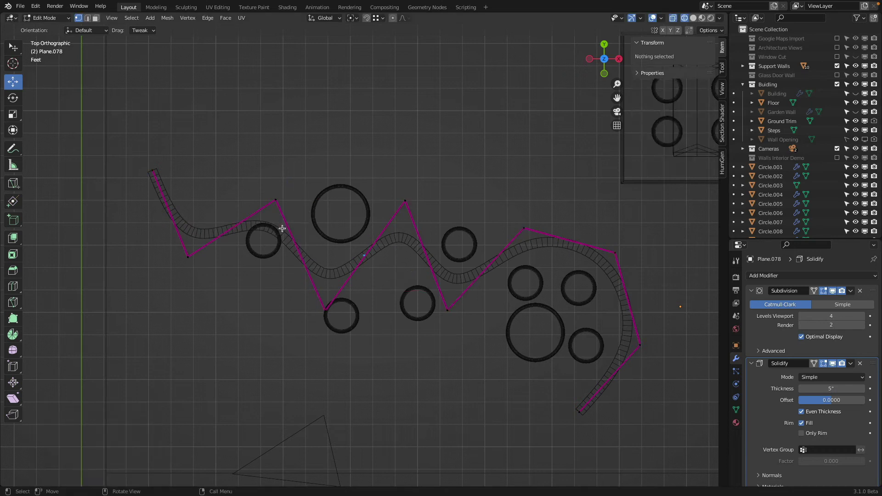
Move the -X-most small stool and the +Y-side large ottoman toward -X and -Y to follow the reshaped partition
left_click(264, 256)
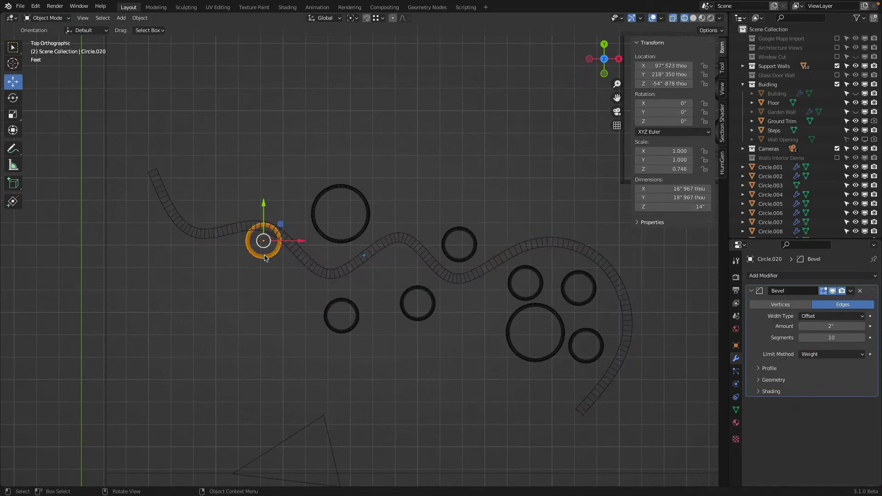
left_click_drag(264, 256, 254, 272)
left_click(341, 246)
left_click_drag(342, 246, 334, 254)
Move one -Y-side small stool by about -10.6 and 17.2 inches into the middle bend, and the other by about -33.7 and 65.2 inches
left_click(406, 297)
left_click_drag(406, 298, 386, 265)
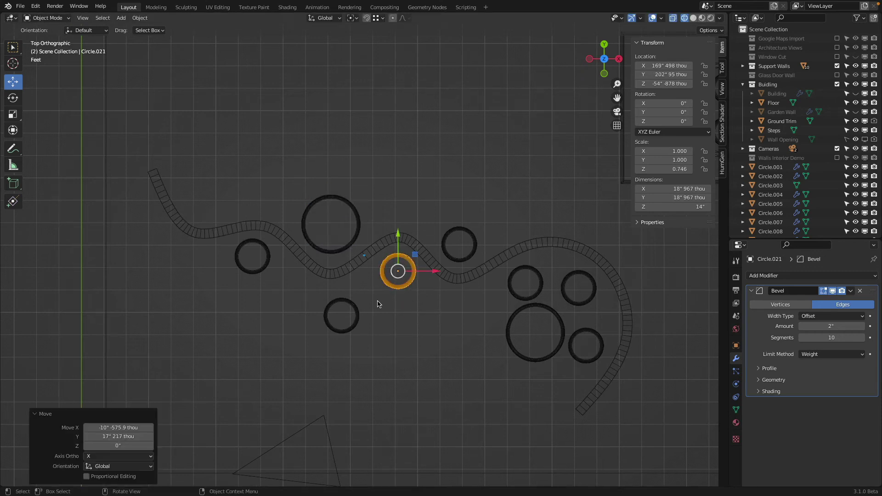
left_click(361, 321)
left_click_drag(360, 321, 339, 314)
left_click_drag(302, 204, 295, 198)
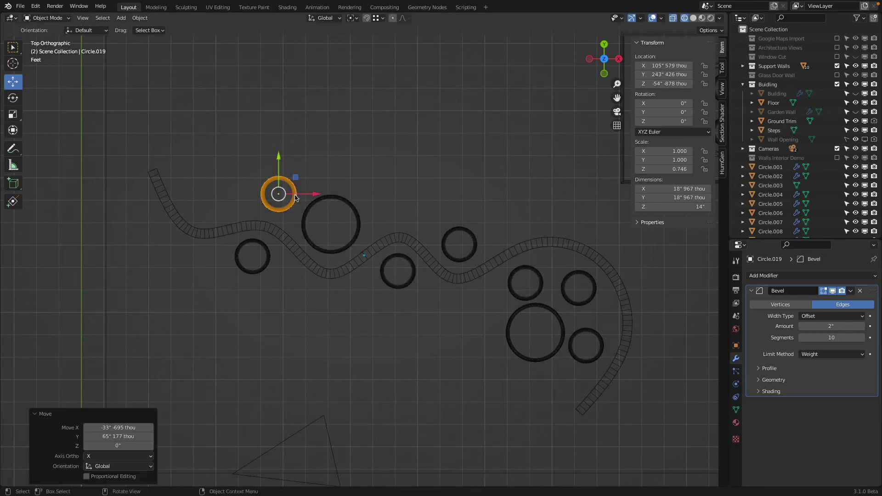
Show the seating area in solid shading in perspective and open the partition for mesh editing
left_click(466, 229)
scroll(399, 221, "down", 3)
key("z")
key("Escape")
mouse_move(502, 271)
middle_mouse_down()
mouse_move(468, 196)
mouse_move(401, 192)
mouse_move(364, 210)
mouse_move(409, 217)
mouse_move(293, 228)
mouse_move(322, 199)
mouse_move(478, 228)
mouse_move(571, 265)
mouse_move(563, 252)
mouse_move(644, 239)
mouse_move(580, 203)
mouse_move(381, 222)
mouse_move(404, 236)
middle_mouse_up()
key("Tab")
key("Tab")
key("shift+z")
key("Tab")
key("KP_Decimal")
key("Tab")
left_click(413, 218)
key("Tab")
Lower the top vertices at two of the partition's -Y-side bends along Z
middle_click_drag(304, 207, 376, 150)
left_click(372, 171)
left_click_drag(374, 140, 387, 174)
middle_click_drag(387, 174, 387, 150)
left_click(269, 170)
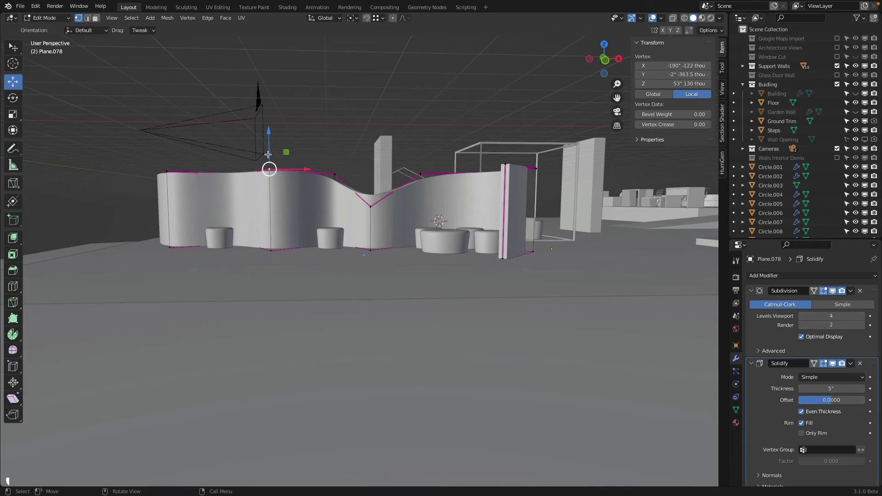
left_click_drag(270, 146, 280, 174)
Lower the top vertex at the partition's -X end along Z
middle_click_drag(280, 173, 422, 212)
left_click(329, 135)
key("g")
key("z")
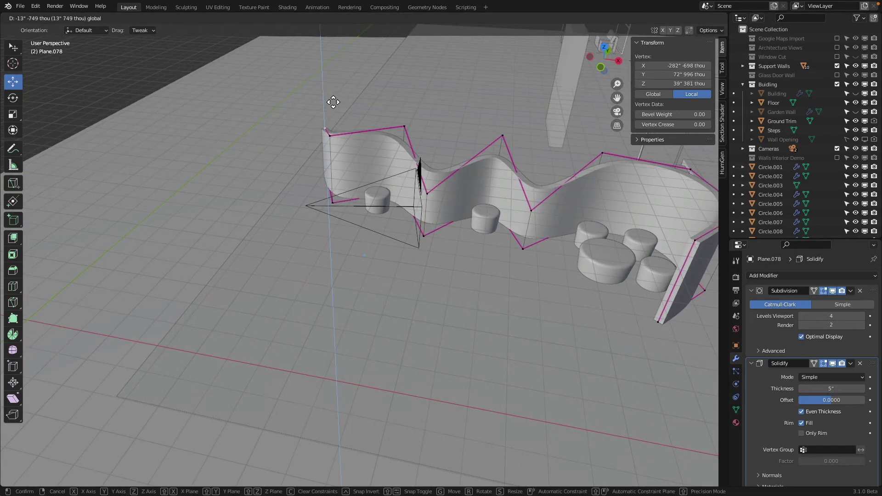
left_click(327, 137)
Lower the top vertex of the bend next to the partition's -X end along Z
middle_click_drag(327, 137, 271, 165)
left_click(264, 163)
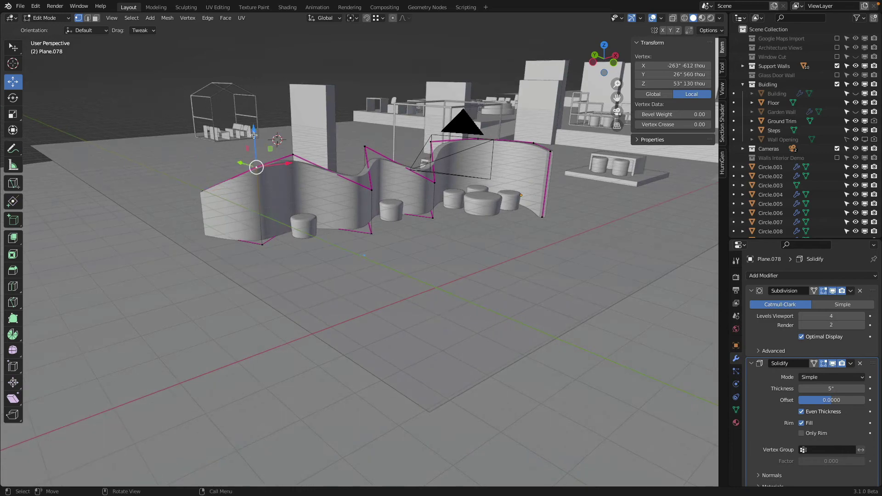
left_click_drag(254, 135, 258, 152)
key("Tab")
middle_click_drag(323, 212, 349, 223)
scroll(330, 220, "up", 3)
Raise the top vertex at the partition's +X end by about 15.8 inches, and lift it further together with the neighbouring top vertex
key("Tab")
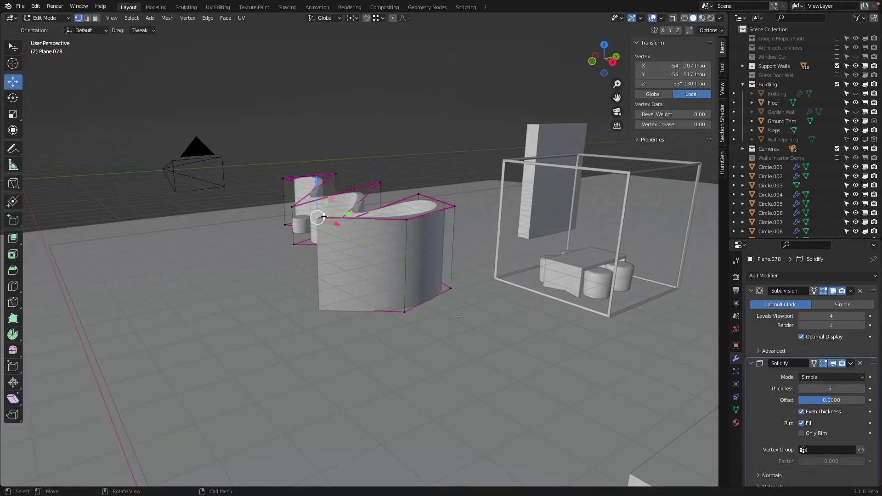
left_click_drag(318, 183, 319, 158)
middle_click_drag(370, 184, 310, 180)
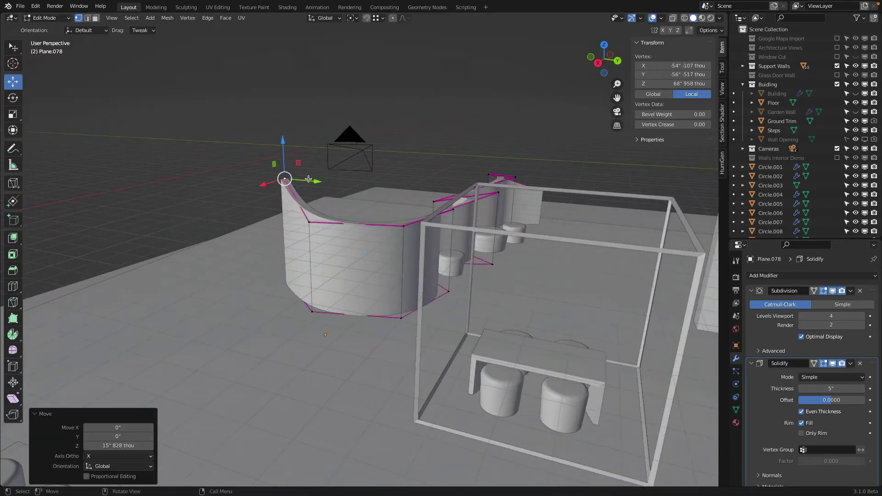
left_click(315, 224, "shift")
left_click_drag(297, 163, 300, 145)
key("Tab")
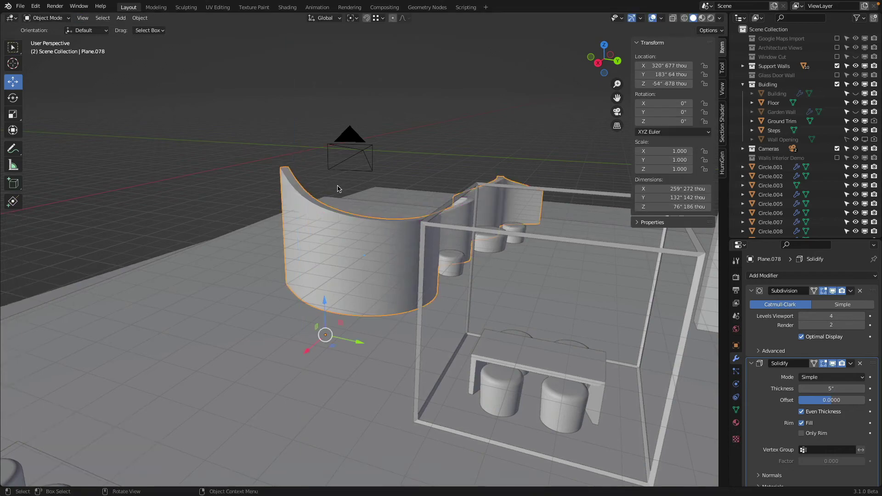
Preview the scene through the camera in rendered shading with the Building object made visible
mouse_move(339, 189)
middle_mouse_down()
mouse_move(211, 184)
mouse_move(445, 236)
mouse_move(489, 259)
mouse_move(439, 264)
mouse_move(322, 215)
middle_mouse_up()
scroll(488, 259, "down", 2)
scroll(440, 264, "down", 4)
key("KP_0")
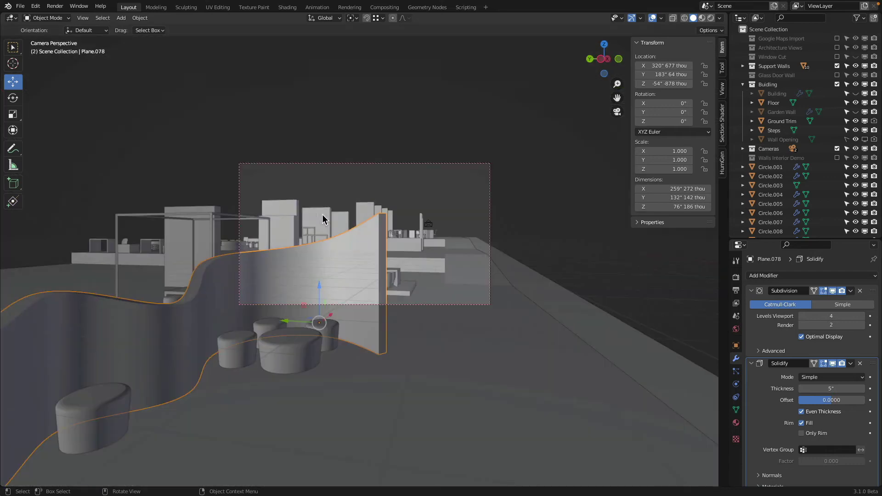
key("z")
left_click(354, 144)
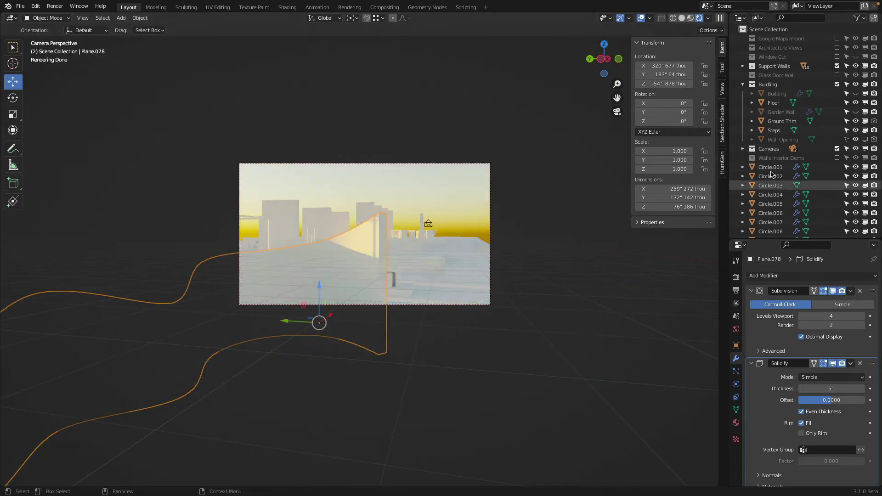
left_click(855, 93)
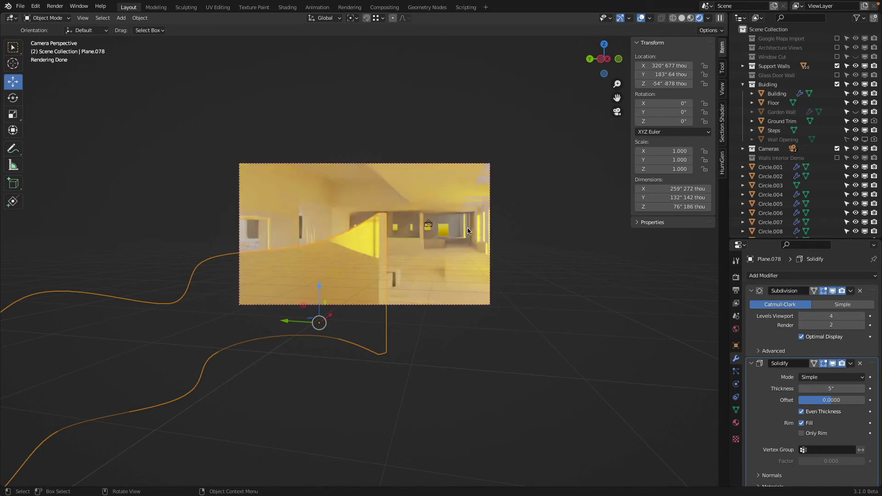
Duplicate the camera beside the winding partition and place the copy across it at about X 53.7, Y 306.7 inches
key("KP_7")
key("shift+z")
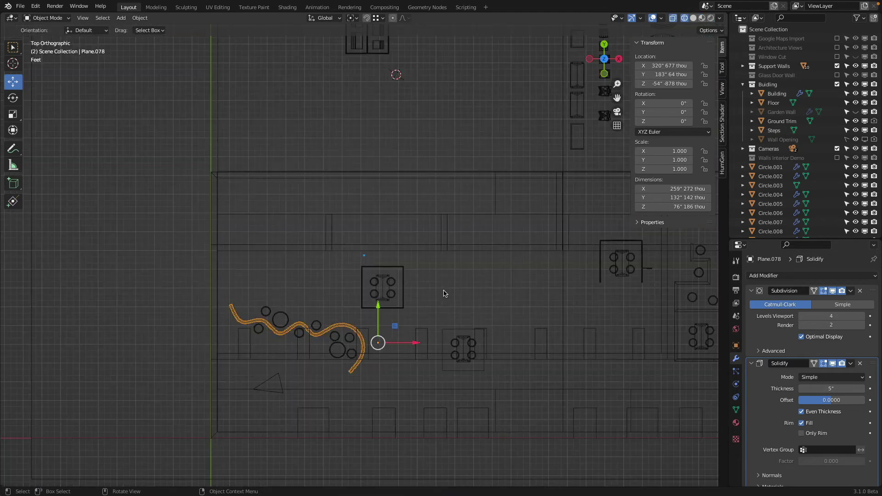
left_click(278, 378)
key("shift+d")
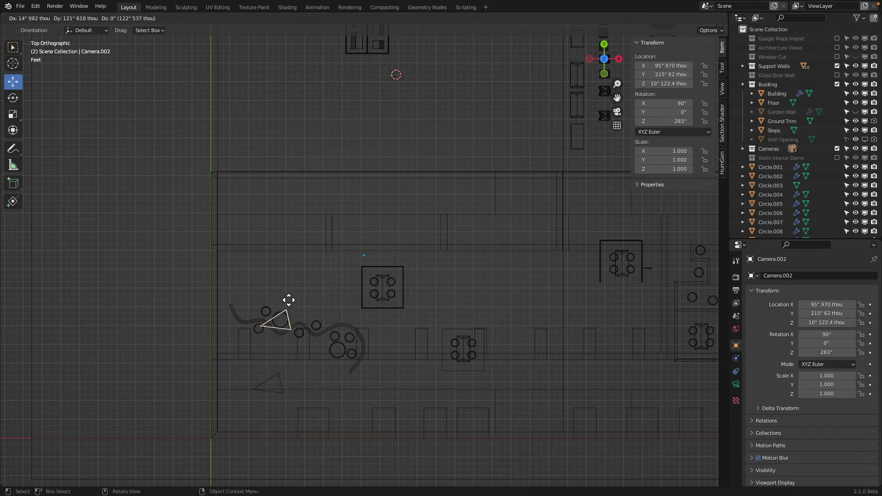
left_click(264, 264)
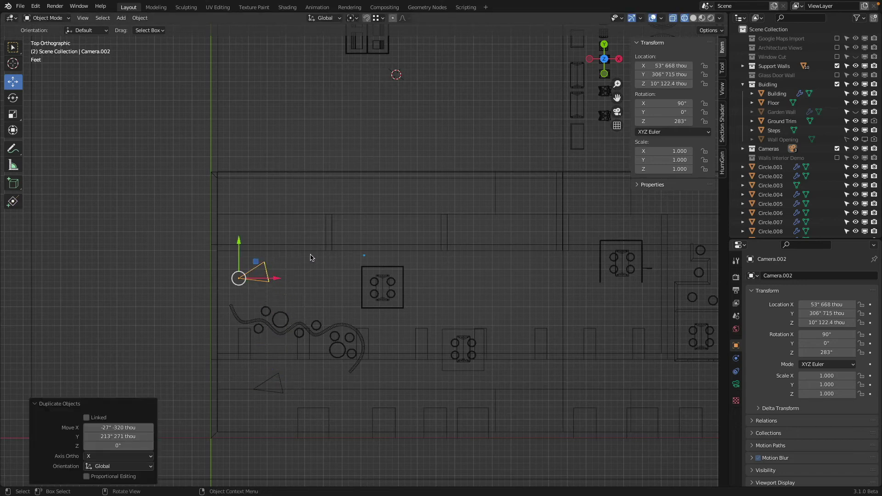
Rotate the duplicated camera to 255° about Z, move it to about X 41.3, Y 344.6 inches, and make it the active camera
key("r")
left_click(317, 293)
key("g")
left_click(312, 274)
key("KP_0")
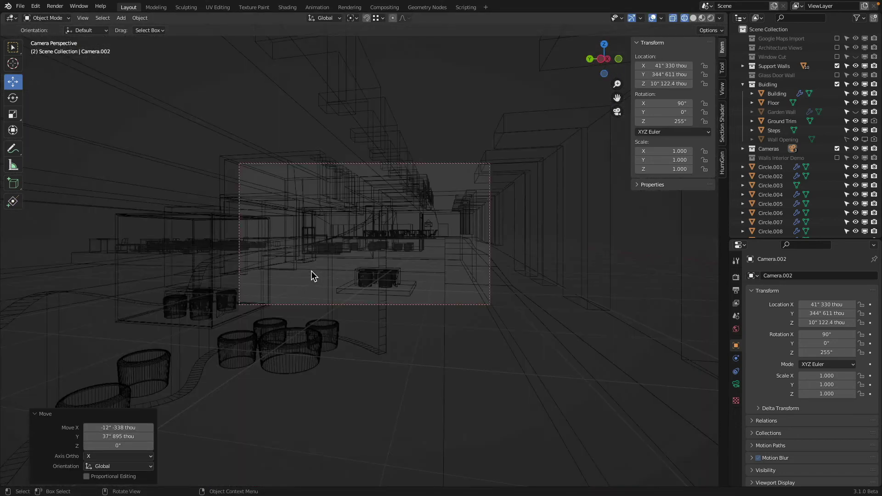
key("ctrl+KP_0")
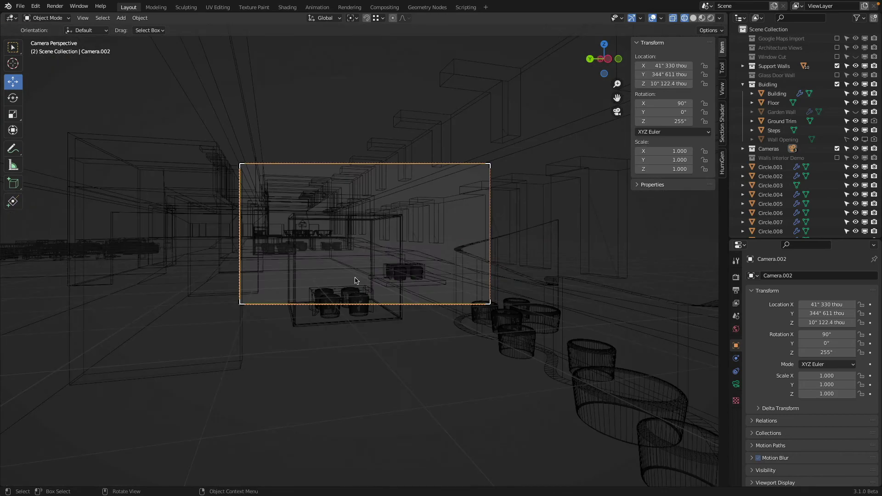
Preview the new camera's view in rendered shading, and switch to the camera at the opposite end of the room
key("z")
left_click(354, 209)
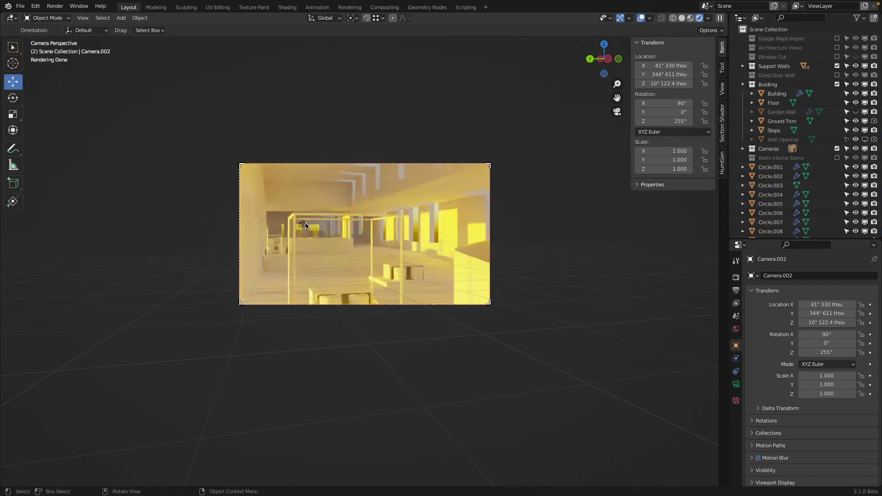
key("ctrl+KP_0")
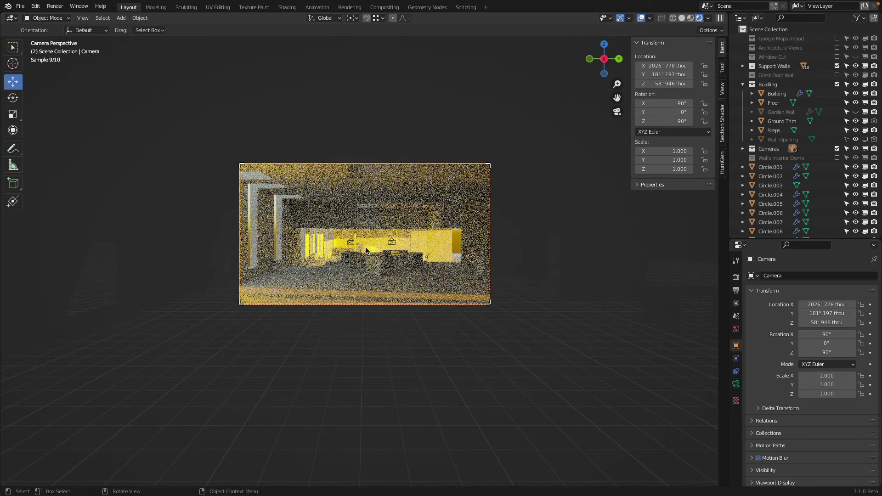
scroll(374, 262, "up", 1)
scroll(375, 262, "up", 5)
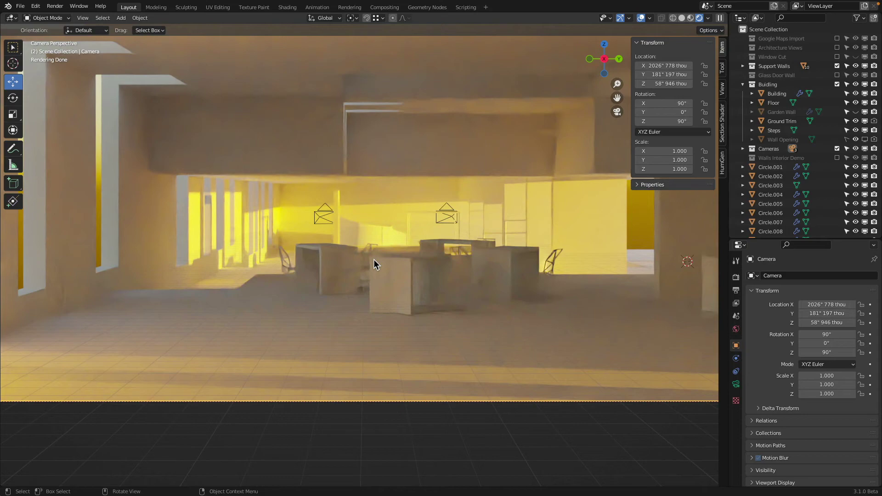
Switch the viewport to solid shading and hide the Building object to expose the interior
key("KP_7")
key("z")
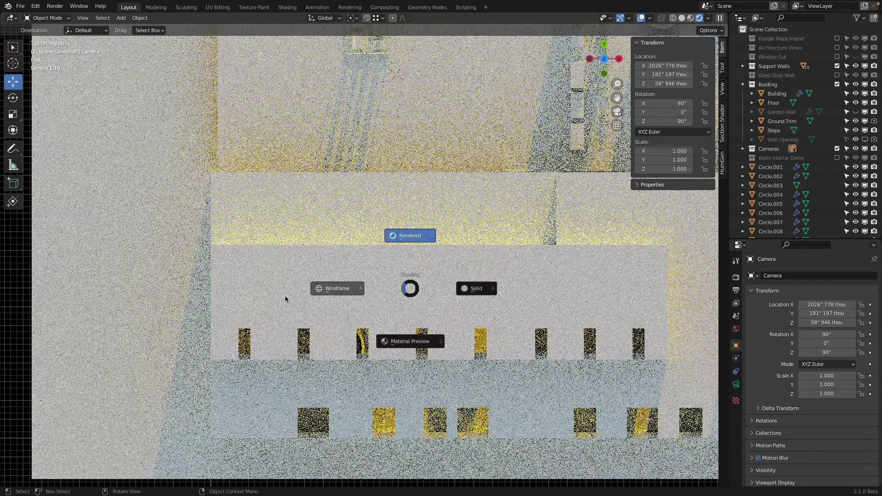
left_click(285, 299)
scroll(442, 295, "up", 3)
key("z")
left_click(513, 302)
middle_click_drag(518, 304, 406, 298, "shift")
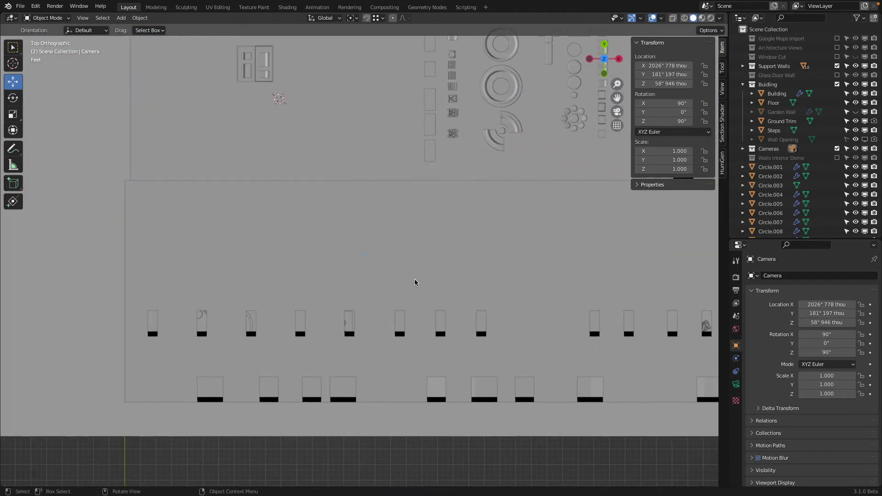
left_click(423, 280)
key("h")
middle_click_drag(355, 274, 453, 183)
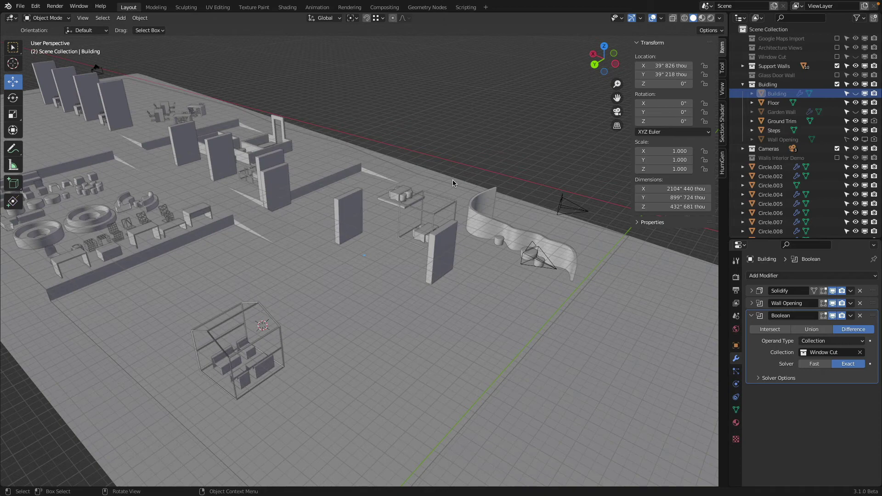
middle_click_drag(403, 229, 369, 237)
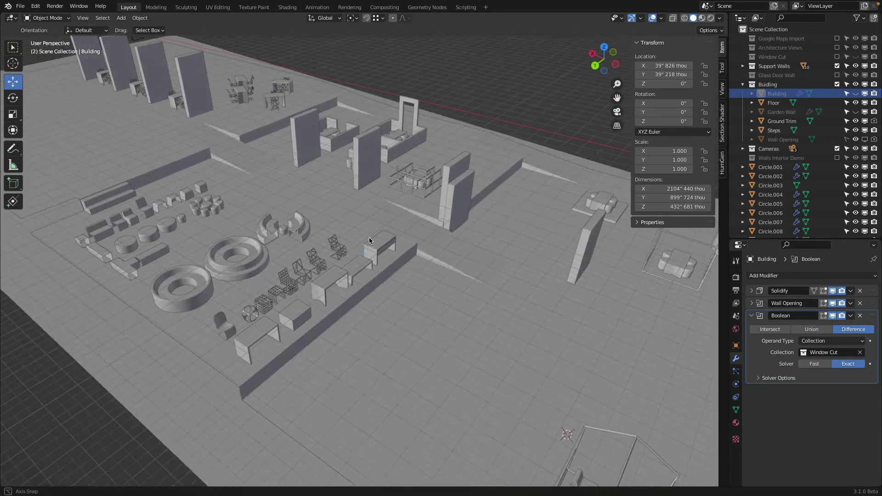
Duplicate the arched stool from the furniture library row and place the copy near the angled dining tables
scroll(195, 181, "up", 5)
middle_click_drag(195, 181, 450, 232, "shift")
scroll(346, 214, "up", 4)
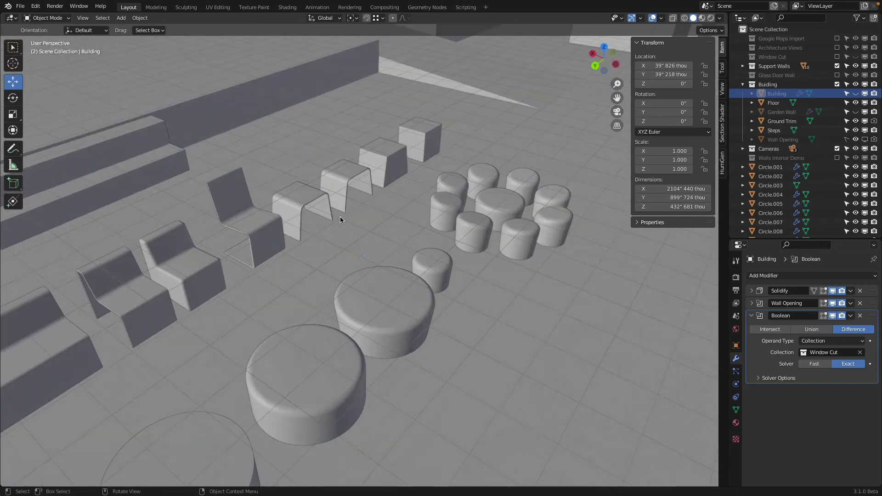
middle_click_drag(339, 217, 230, 160)
left_click(143, 149)
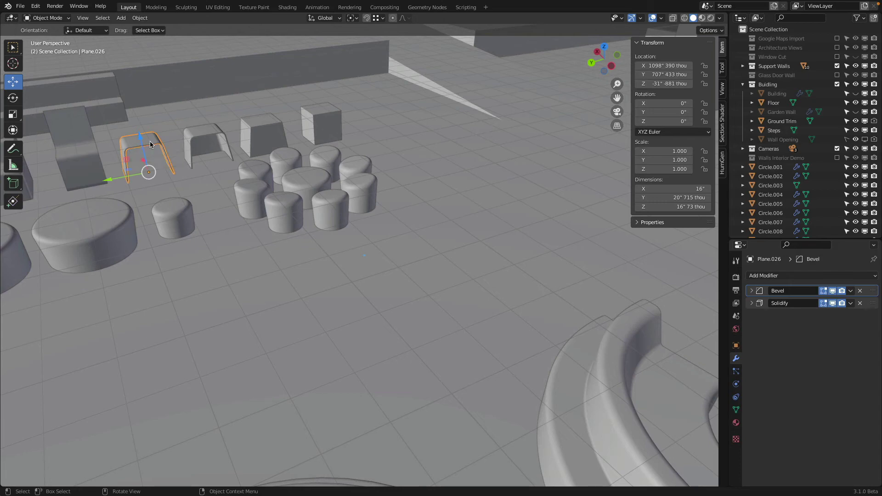
scroll(217, 186, "down", 5)
middle_click_drag(438, 293, 277, 207, "shift")
scroll(277, 206, "down", 2)
middle_click_drag(331, 214, 321, 356)
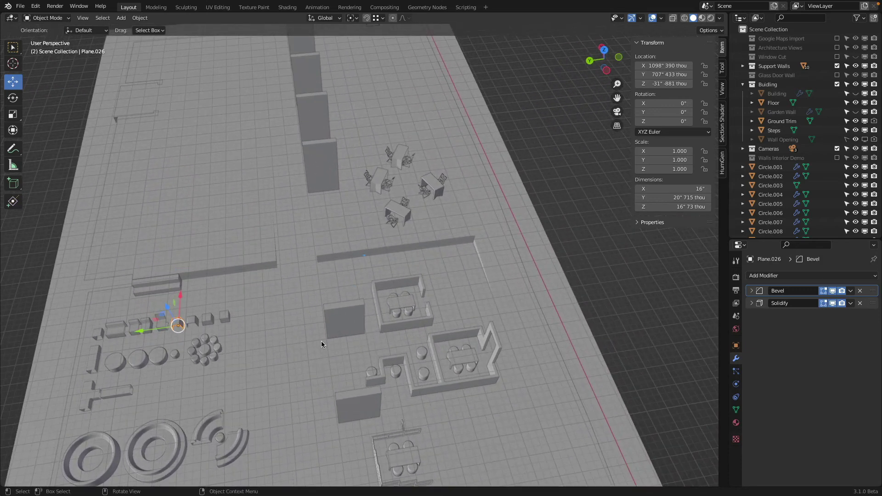
key("shift+d")
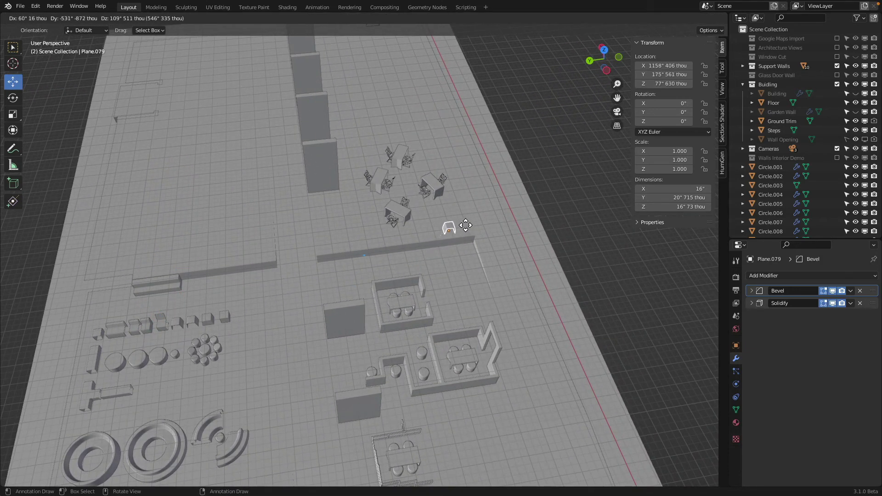
left_click(469, 219)
Lower the arched stool copy about 89.9 inches to the floor and move it about 89.4 inches along X
middle_click_drag(469, 217, 373, 207)
scroll(458, 231, "up", 4)
left_click_drag(262, 118, 333, 290)
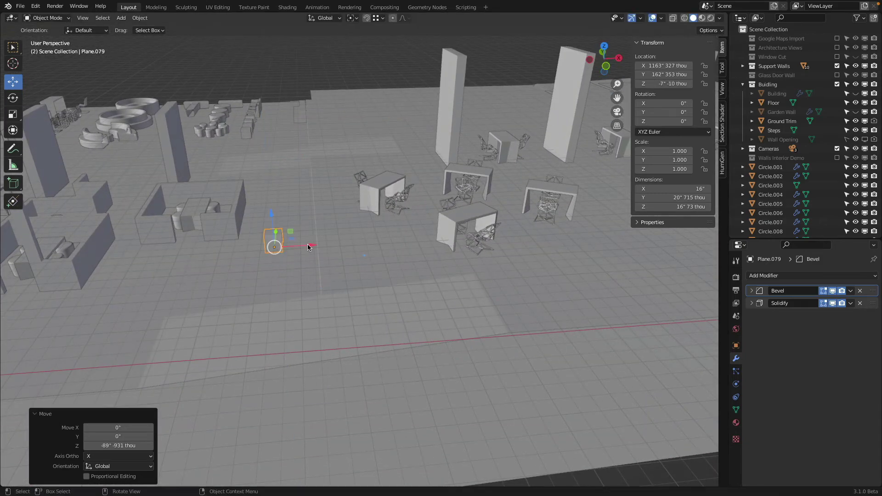
left_click_drag(306, 246, 397, 260)
middle_click_drag(398, 260, 390, 277, "shift")
scroll(364, 284, "up", 2)
Scale the arched stool copy up uniformly to about 5.29 to form a canopy about 85 inches high
key("s")
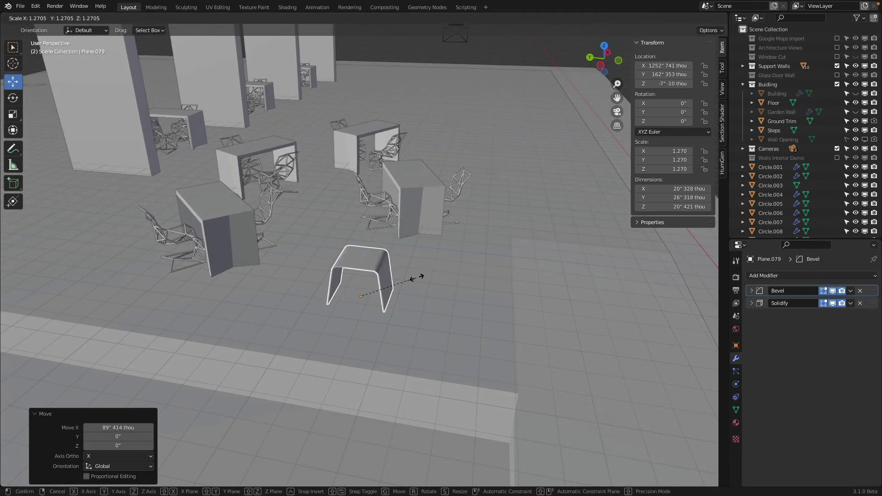
left_click(521, 199)
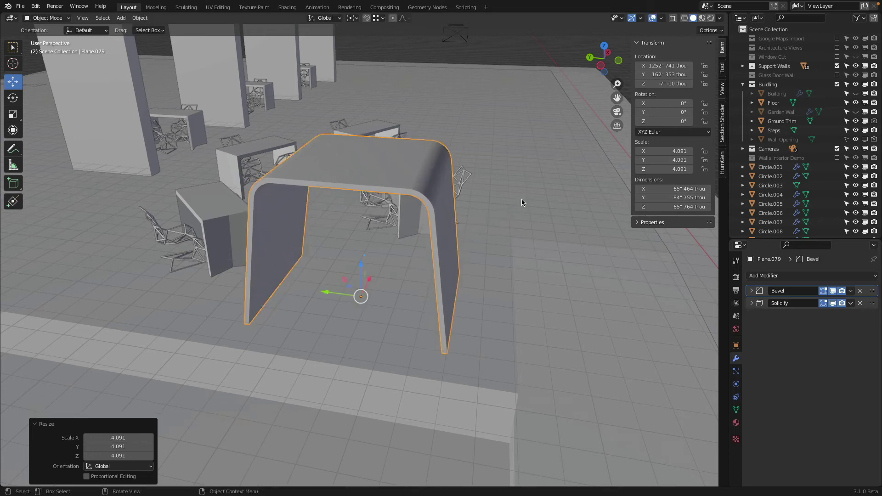
scroll(508, 199, "up", 4)
key("s")
left_click(521, 187)
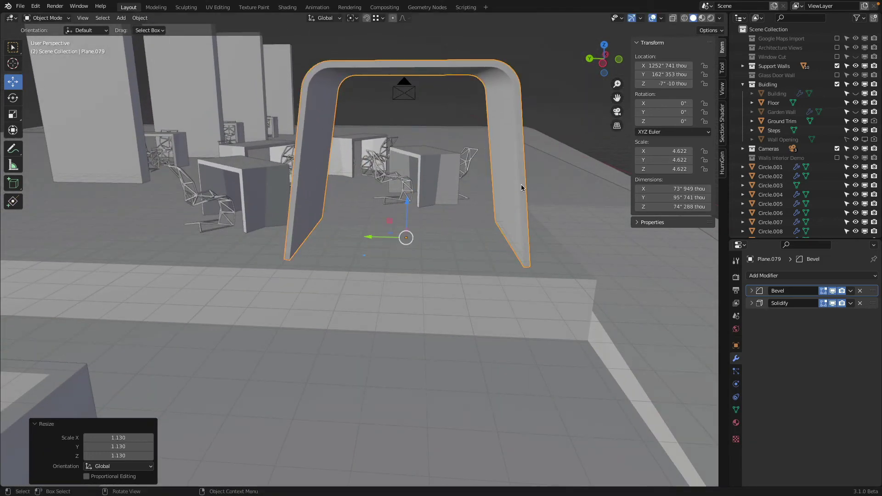
key("s")
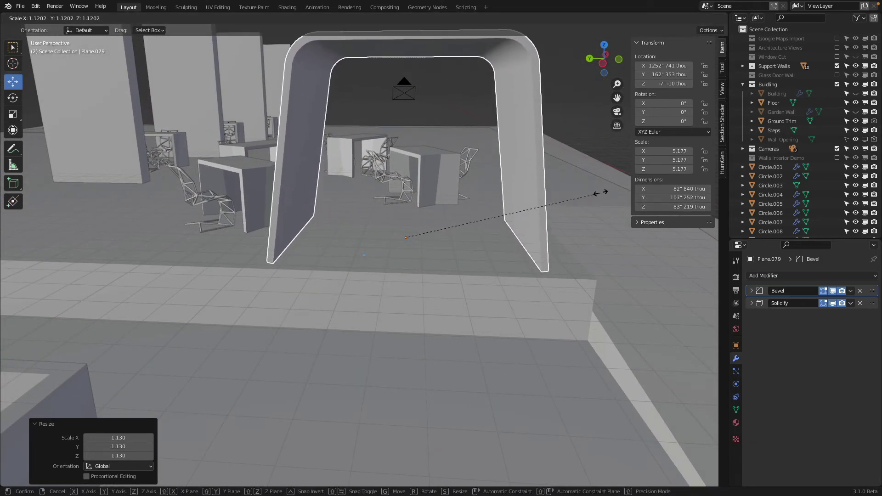
left_click(602, 187)
Apply the canopy's scale with the scene in top view and wireframe shading
mouse_move(550, 191)
middle_mouse_down()
mouse_move(473, 250)
mouse_move(376, 290)
middle_mouse_up()
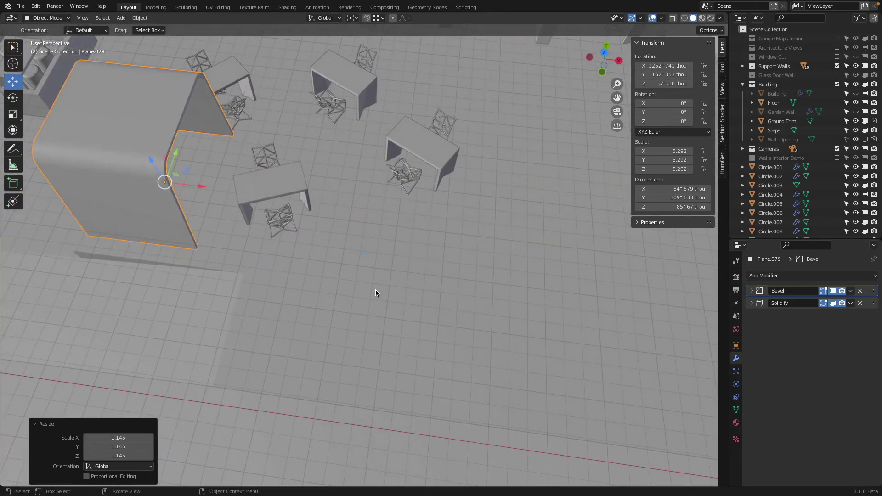
key("KP_7")
key("z")
left_click(296, 280)
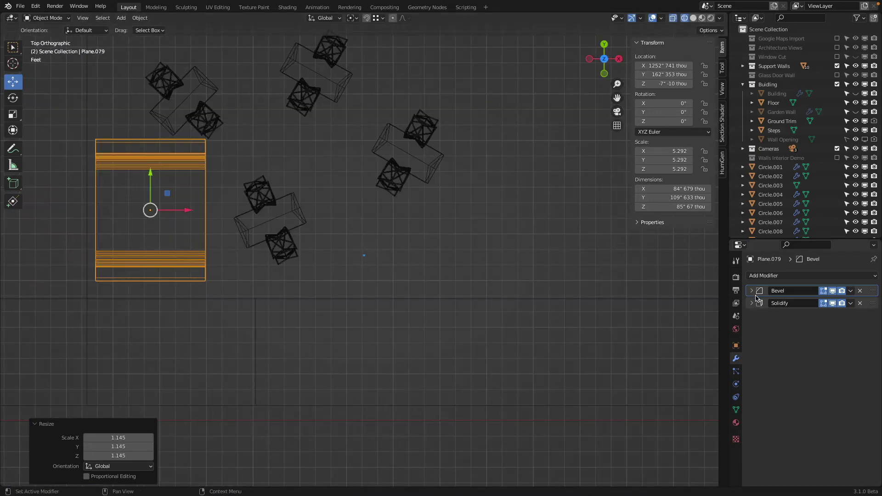
left_click(141, 18)
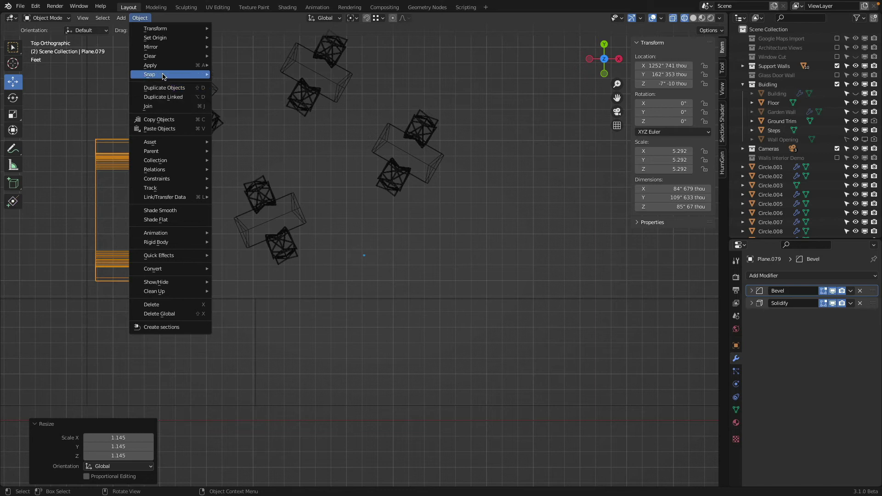
mouse_move(164, 68)
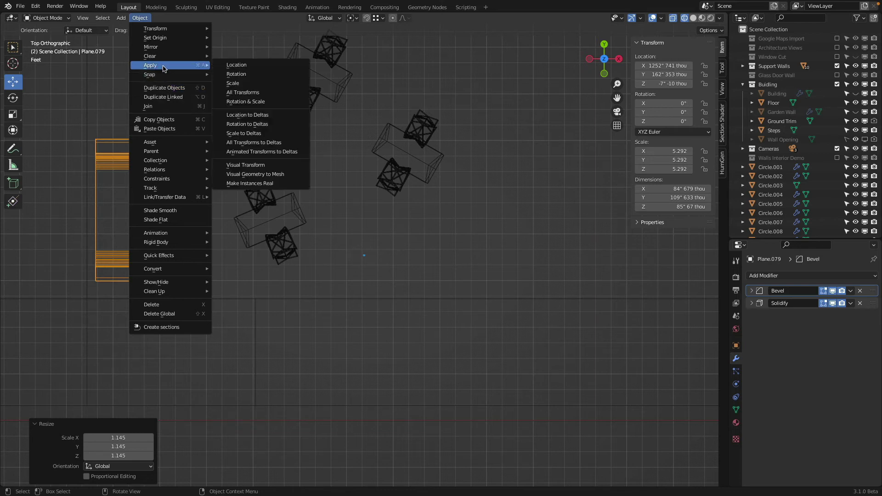
left_click(267, 83)
Move the canopy to open floor beyond the angled tables, at about X 1615, Y 208.9 inches
scroll(325, 226, "down", 2)
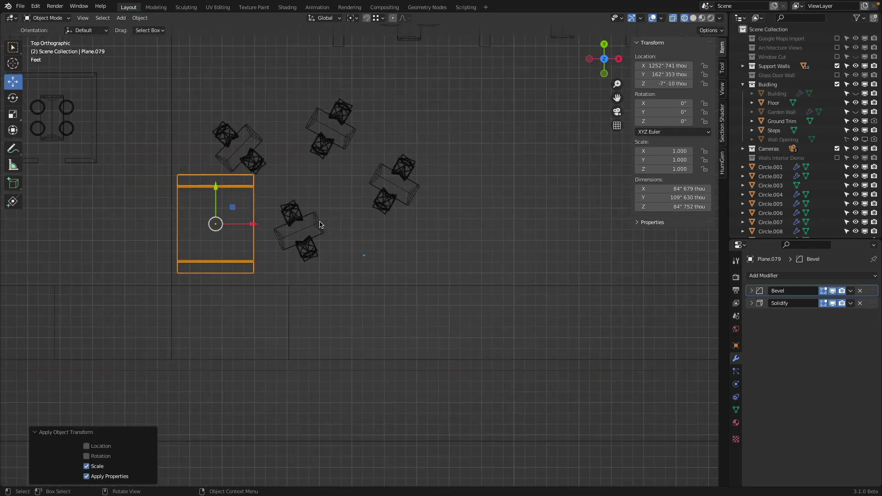
scroll(320, 224, "down", 1)
key("g")
left_click(577, 193)
middle_click_drag(507, 144, 436, 243, "shift")
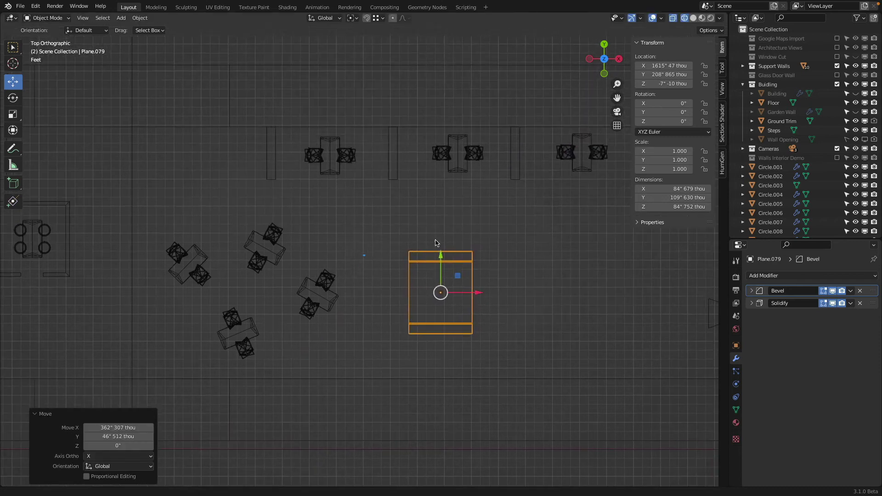
Duplicate the two-chair table set between the support walls nearest the canopy and place the copy inside the canopy
key("alt+a")
key("b")
left_click_drag(482, 181, 481, 180)
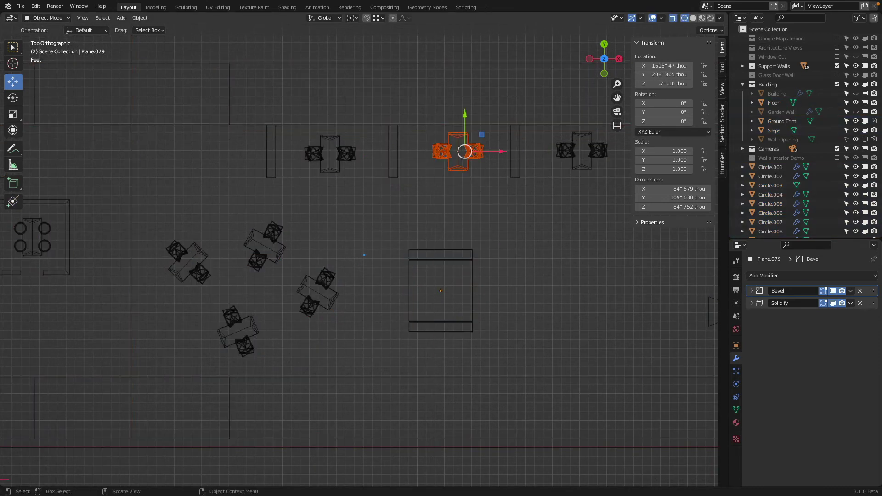
key("g")
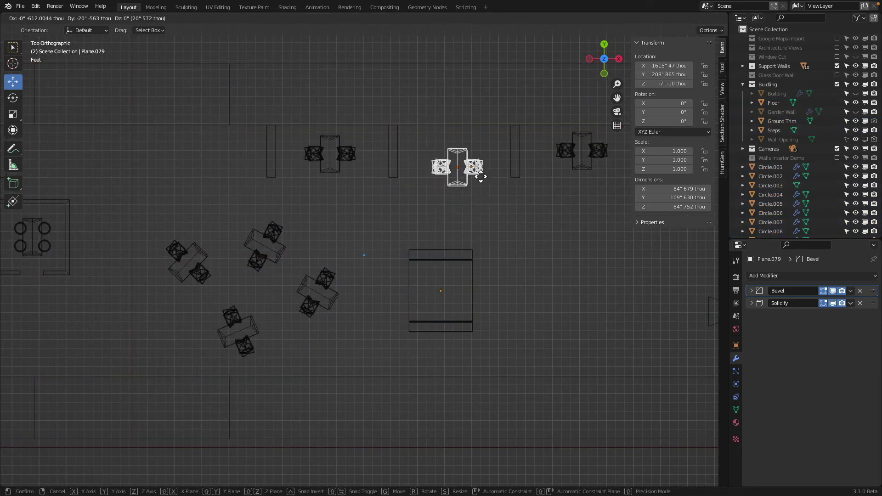
right_click(480, 173)
key("shift+d")
left_click(464, 301)
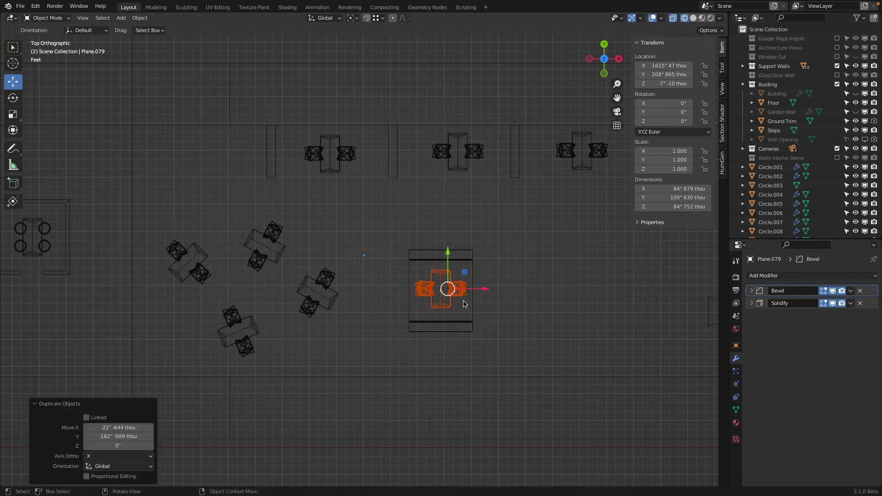
Rotate the duplicated table set 90° and center it within the canopy
type("r90")
key("Return")
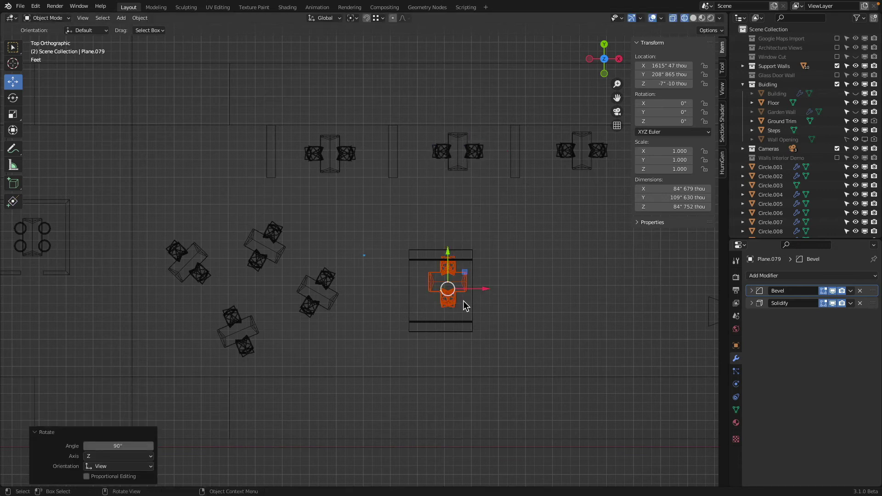
scroll(516, 266, "up", 5)
key("g")
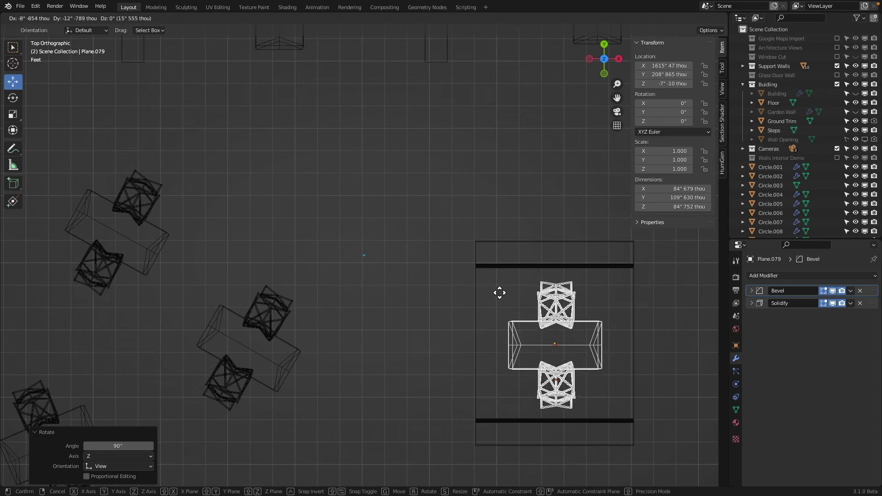
left_click(500, 292)
Set the canopy's bevel amount to 10 inches and its Solidify thickness to 5 inches
scroll(504, 296, "down", 2)
key("shift+z")
middle_click_drag(553, 300, 648, 228)
middle_click_drag(498, 249, 473, 166)
left_click(457, 170)
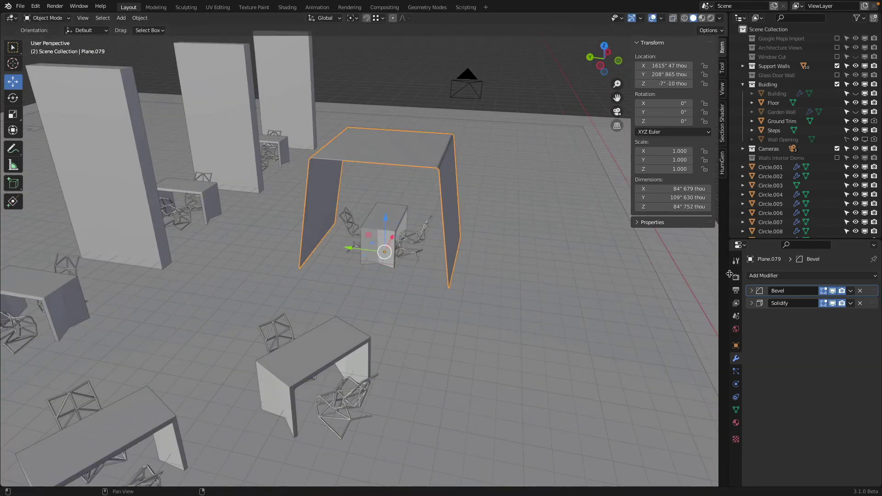
left_click(751, 290)
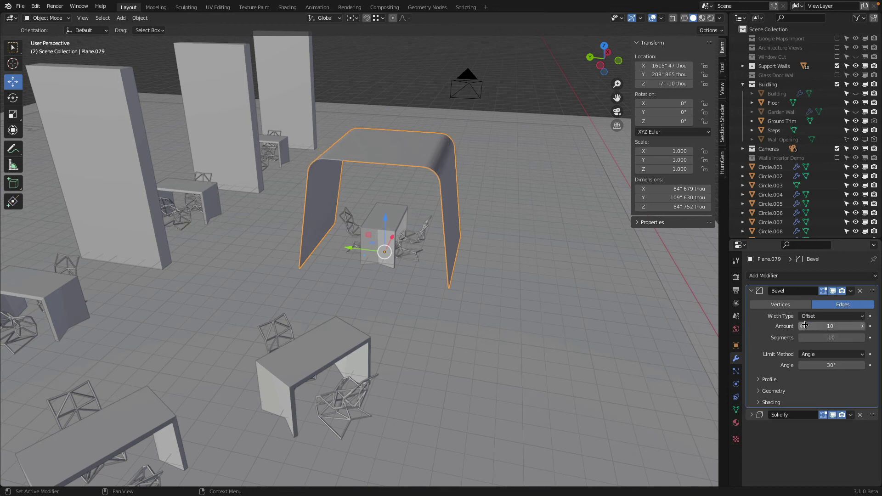
left_click(752, 415)
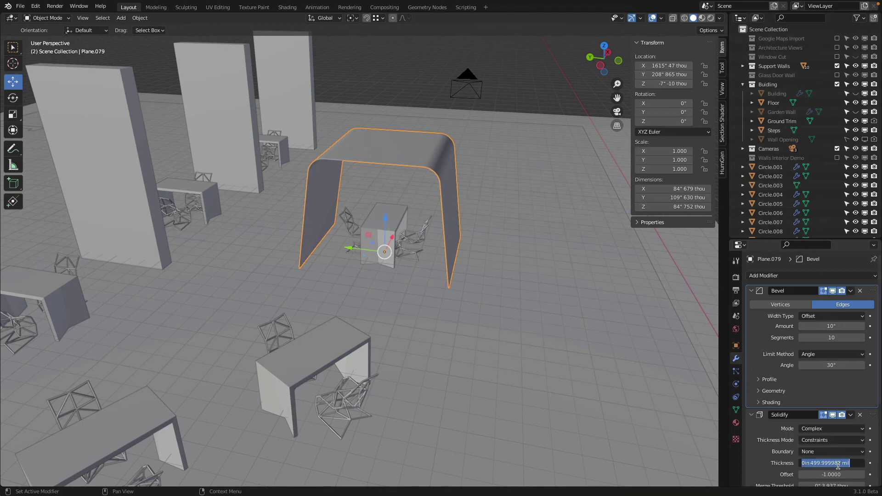
key("Return")
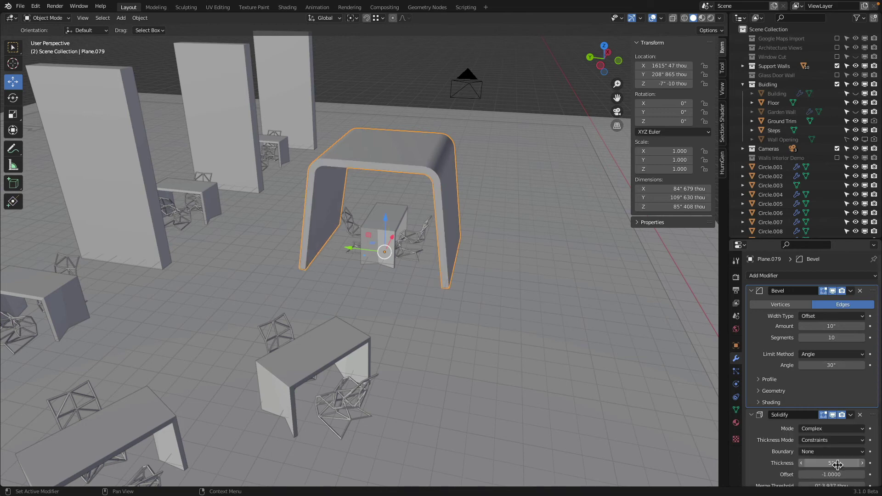
middle_click_drag(415, 224, 198, 214)
key("a")
key("a")
middle_click_drag(344, 241, 327, 256)
scroll(270, 240, "up", 2)
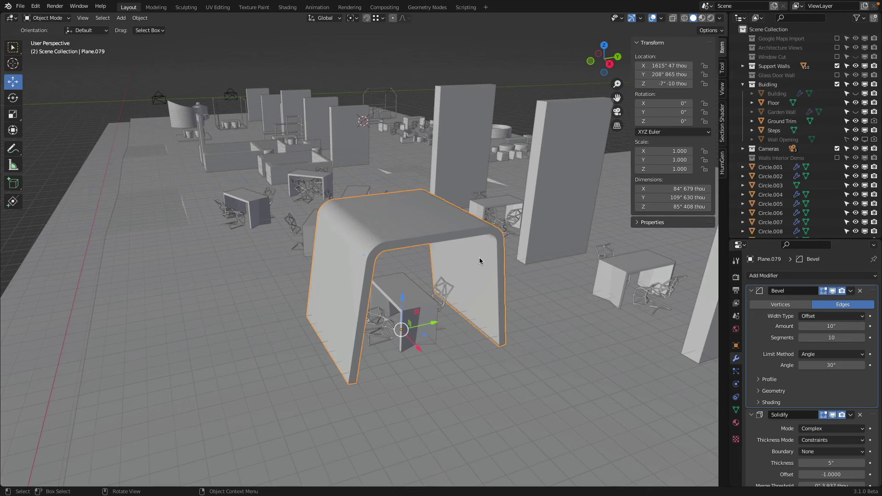
Duplicate the canopy in place and rotate the copy 90° in front view so it lies on its side
key("KP_7")
key("z")
left_click(317, 264)
scroll(372, 274, "down", 4)
middle_click_drag(385, 263, 417, 298, "shift")
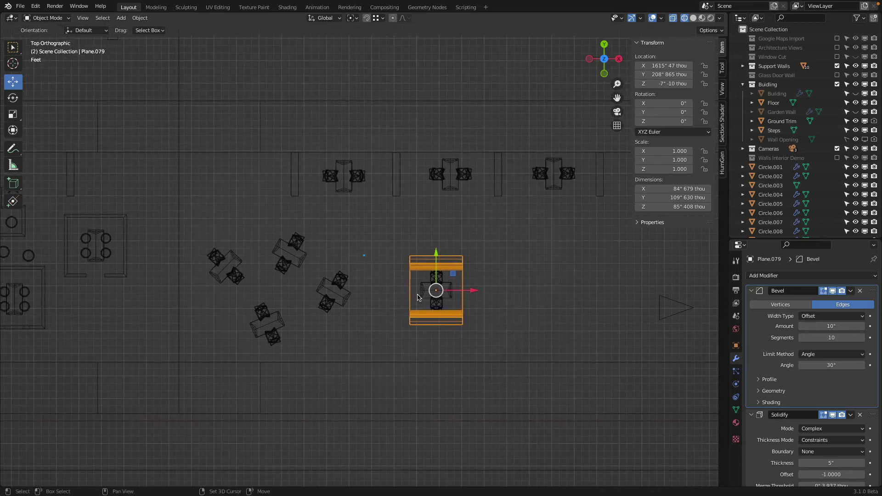
scroll(418, 295, "down", 3)
key("shift+d")
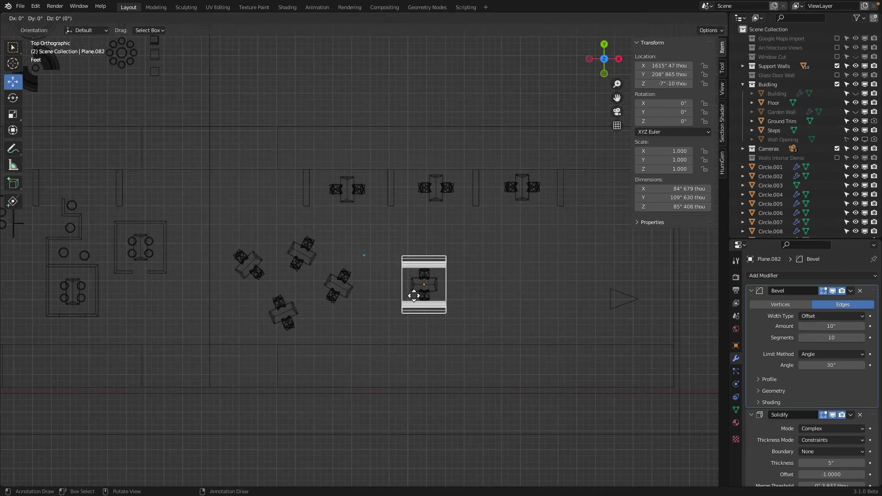
key("Escape")
key("KP_1")
type("r90")
key("Return")
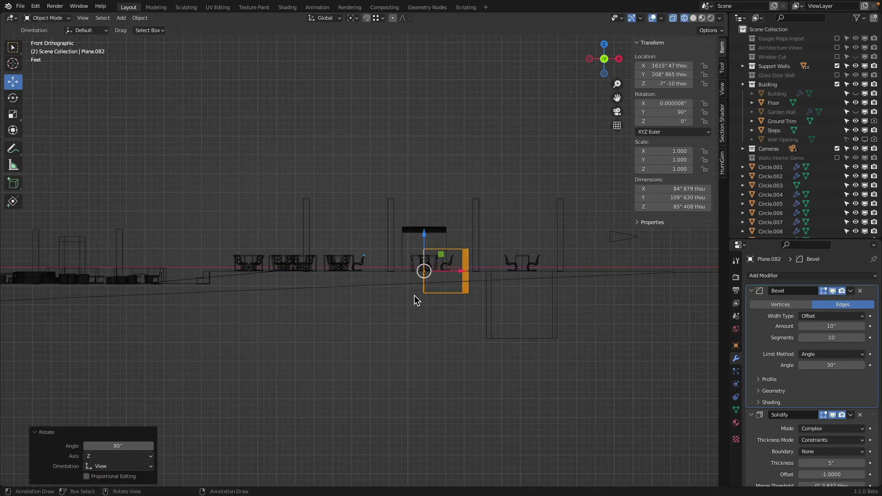
Raise the rotated copy along Z until it stands on the floor, at about Z 35.3 inches
scroll(469, 258, "up", 3)
key("g")
key("z")
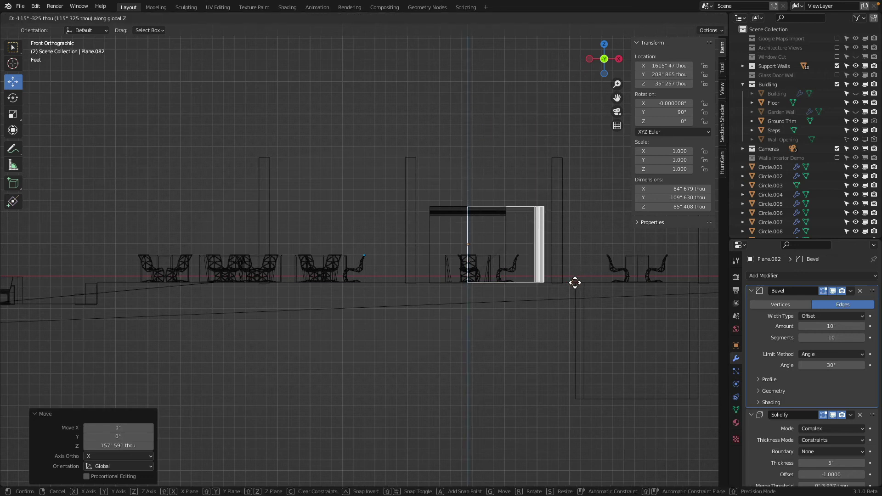
left_click(574, 281)
key("KP_7")
scroll(528, 234, "up", 3)
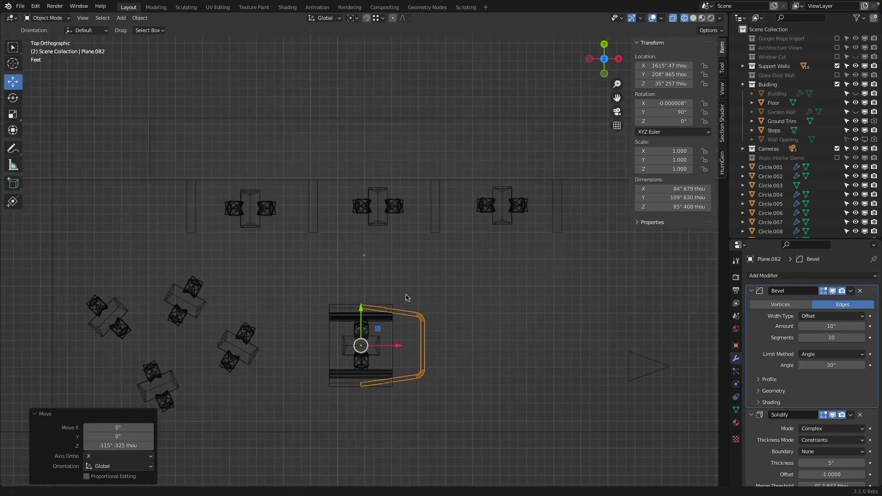
Rotate the upright partition by 90° and another 180° in top view and move it to about X 1845.2, Y 245.6 inches
key("g")
left_click(475, 289)
key("r")
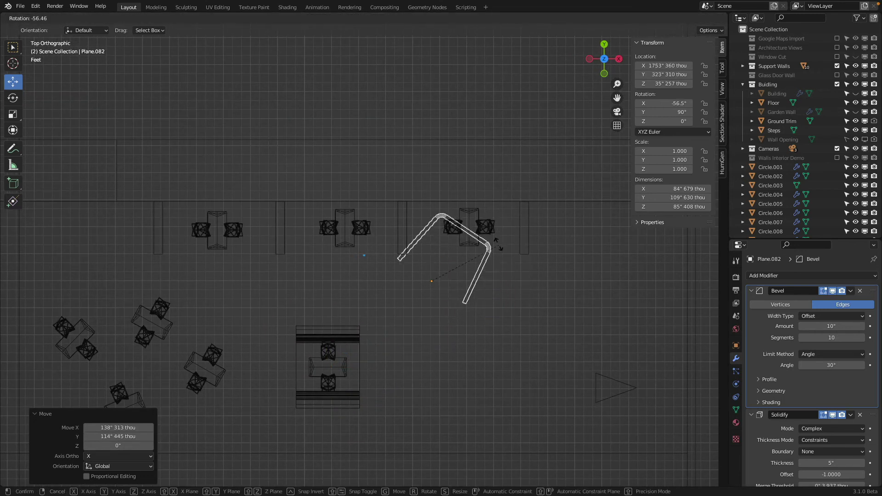
right_click(485, 188)
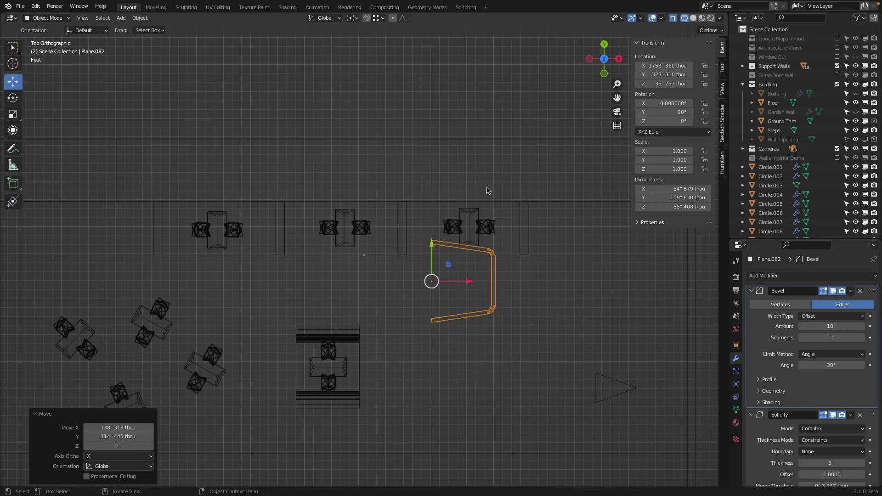
key("r")
key("Return")
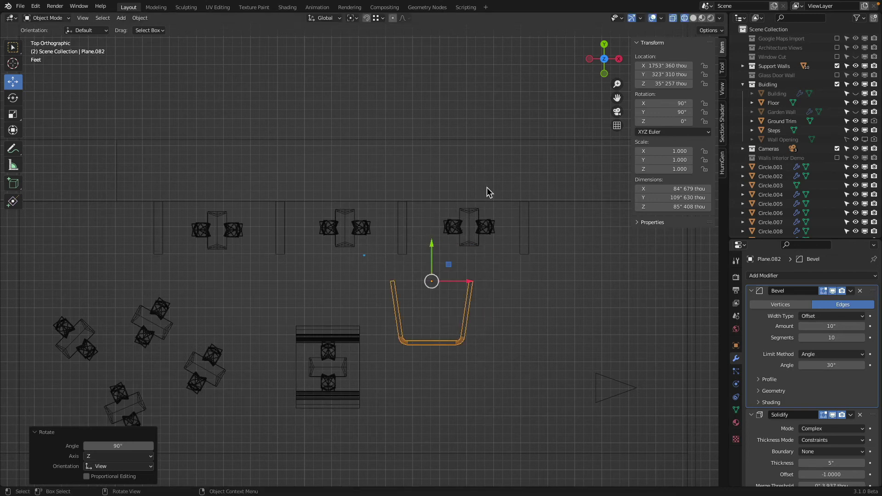
key("r")
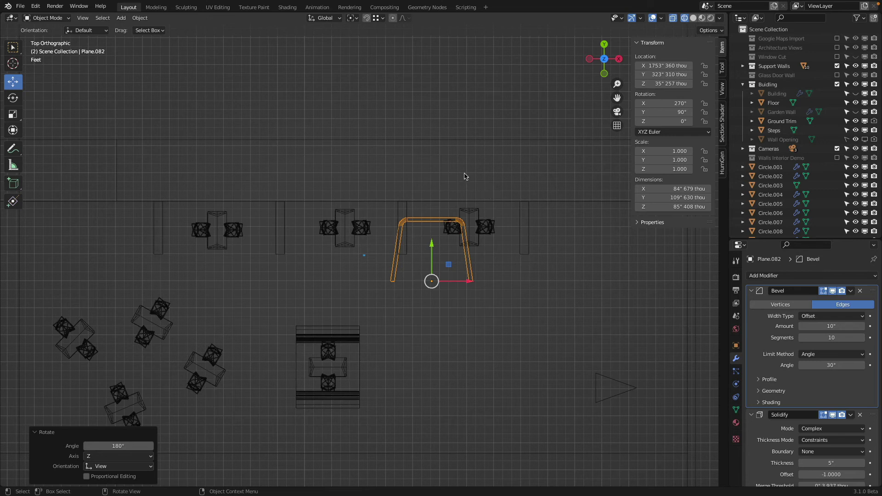
key("g")
left_click(517, 307)
Duplicate the partition, rotate the copy 180° and place it at about X 1764.4, Y 194.2 inches, opening toward the support walls
middle_click_drag(516, 307, 462, 247, "shift")
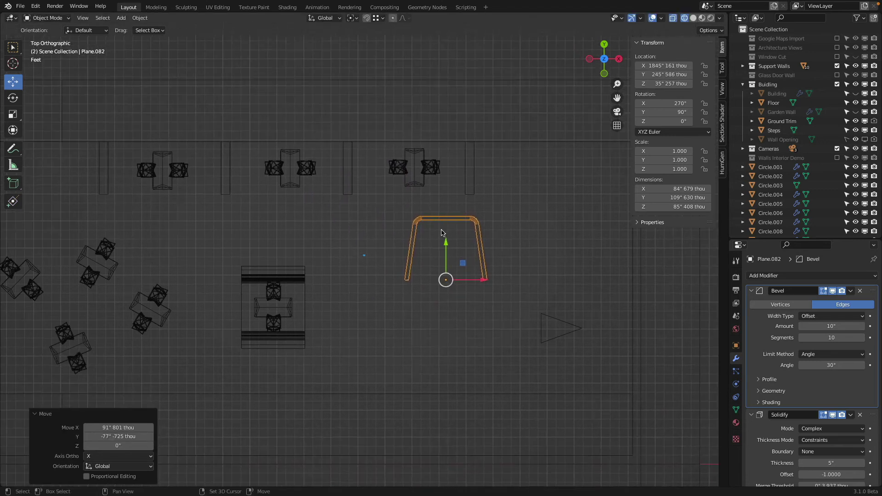
key("shift+d")
left_click(389, 364)
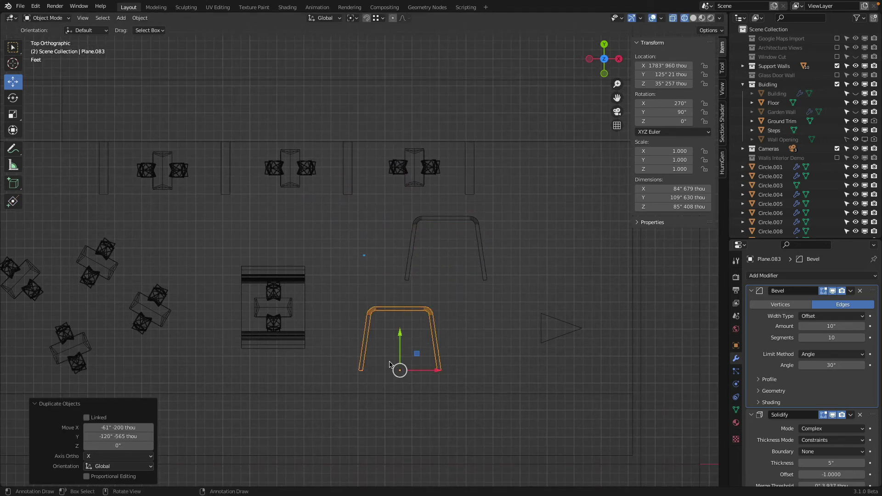
type("r180")
key("Return")
key("g")
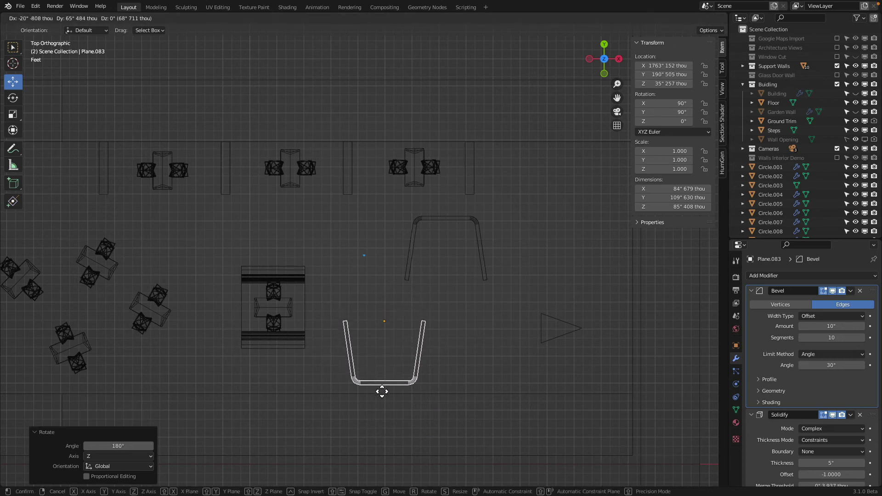
left_click(381, 389)
Duplicate the two-chair table set between the last two support walls and place the copy inside the new partition
left_click(417, 192)
key("b")
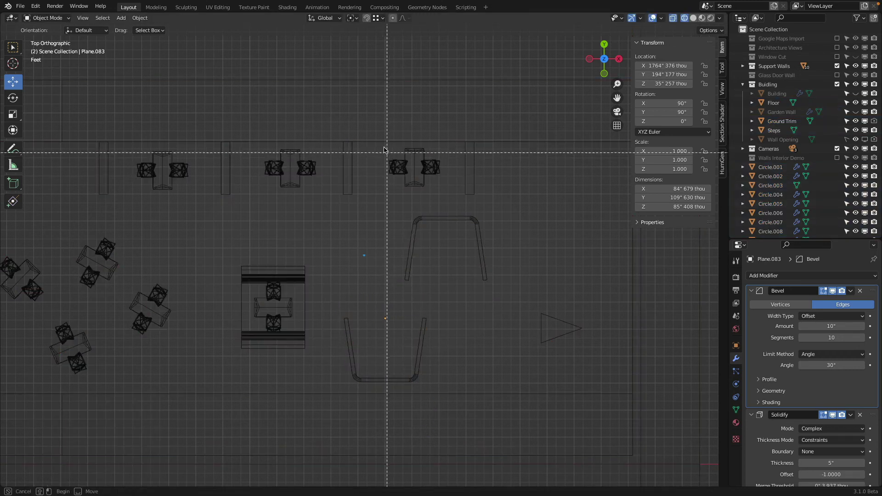
left_click_drag(385, 150, 450, 194)
key("g")
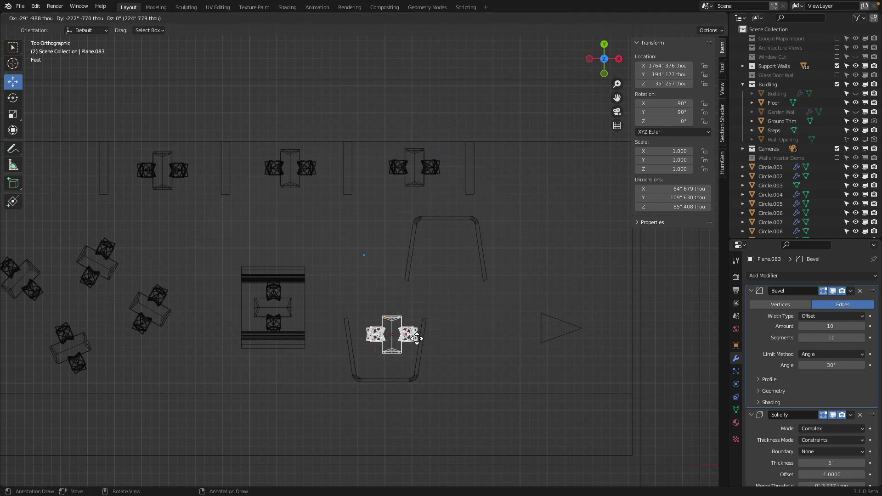
left_click(391, 338)
scroll(391, 338, "up", 2)
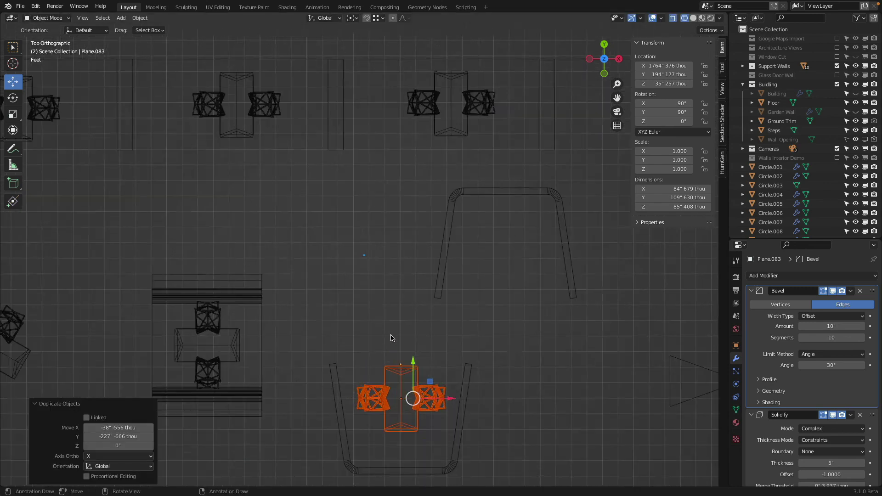
scroll(392, 337, "up", 2)
key("r")
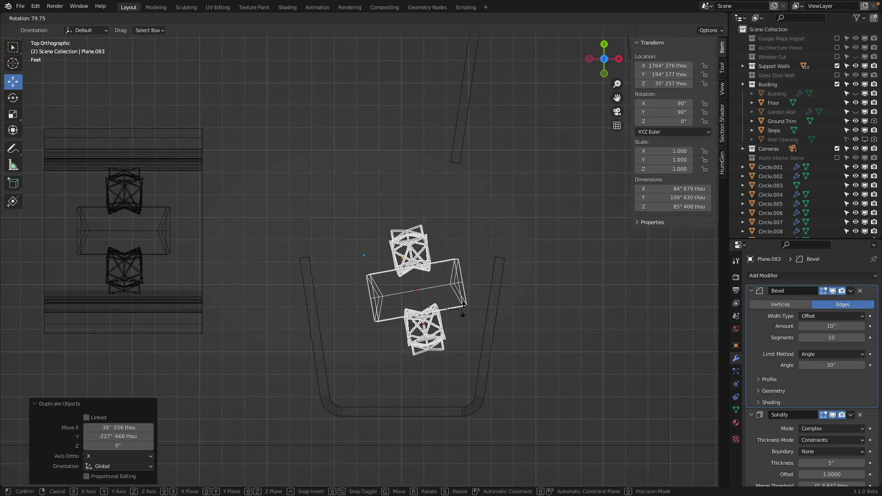
key("Escape")
key("r")
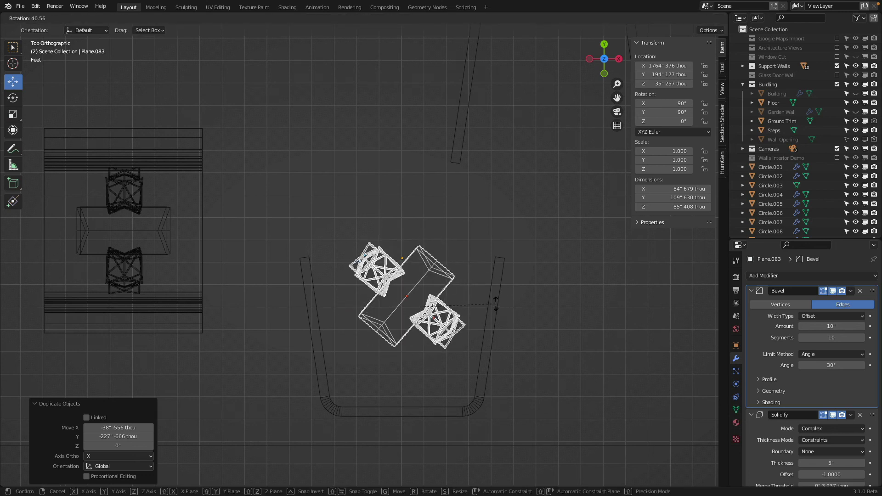
key("Escape")
Rotate the copied table set 90° and move it deeper into the partition
type("r90")
key("Return")
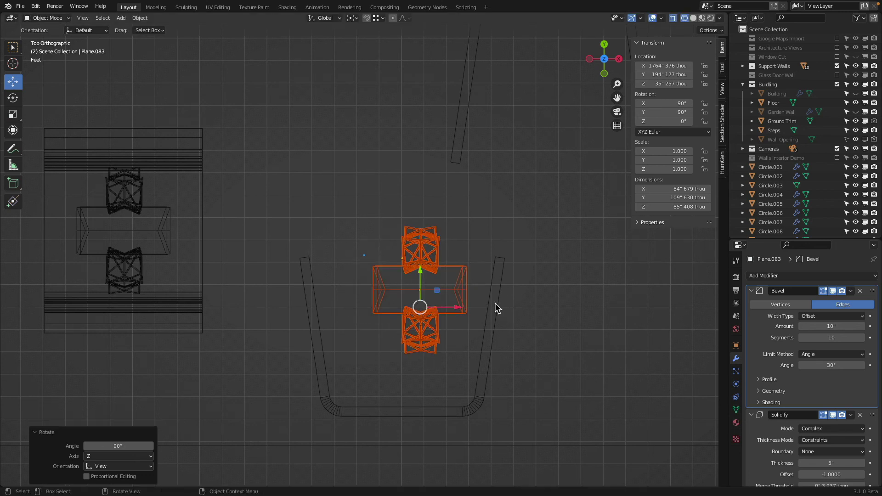
key("g")
left_click(437, 331)
Remove the Mirror modifier from the copied chairs and rotate the remaining chair and table 180° about Z
left_click(400, 379)
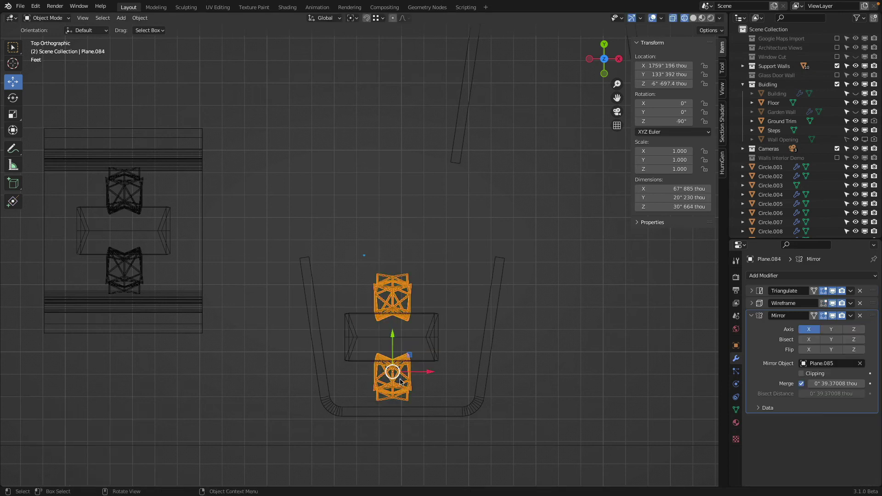
left_click(859, 316)
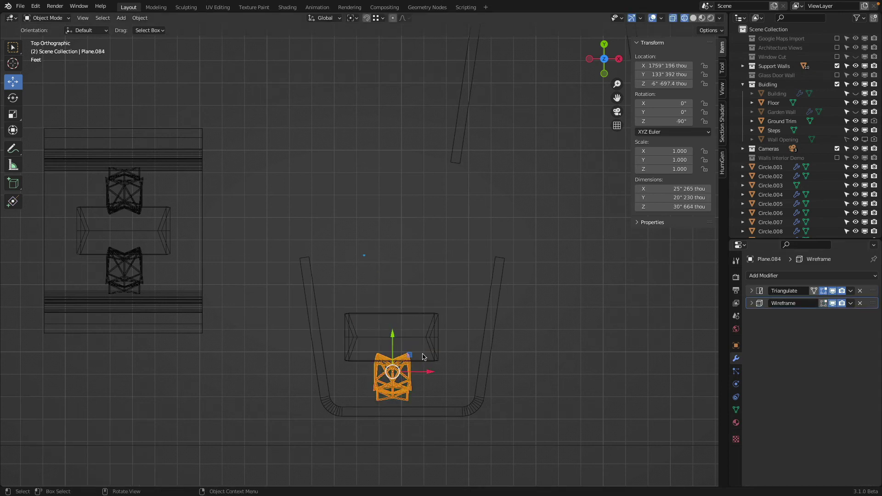
left_click(432, 331, "shift")
type("rz")
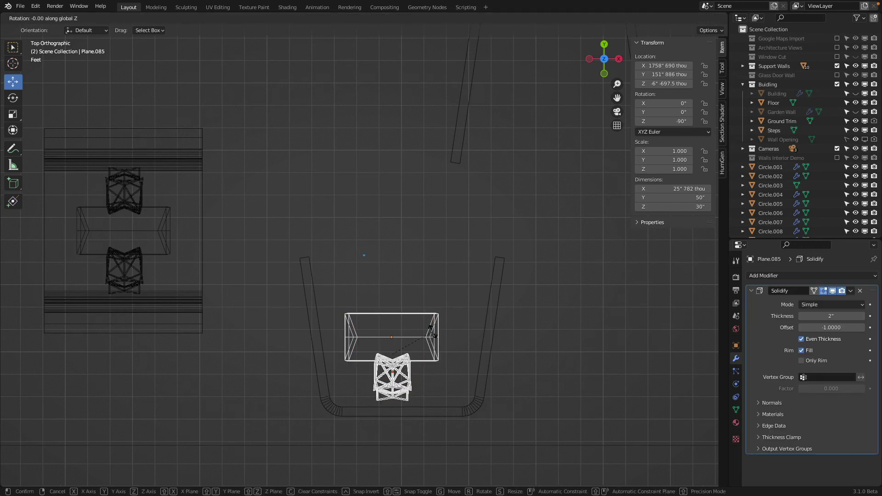
type("180")
key("Return")
Move the table and chair to the partition's closed end, chair facing inward, at about X 1768.3, Y 130.7 inches, and return to solid shading
key("g")
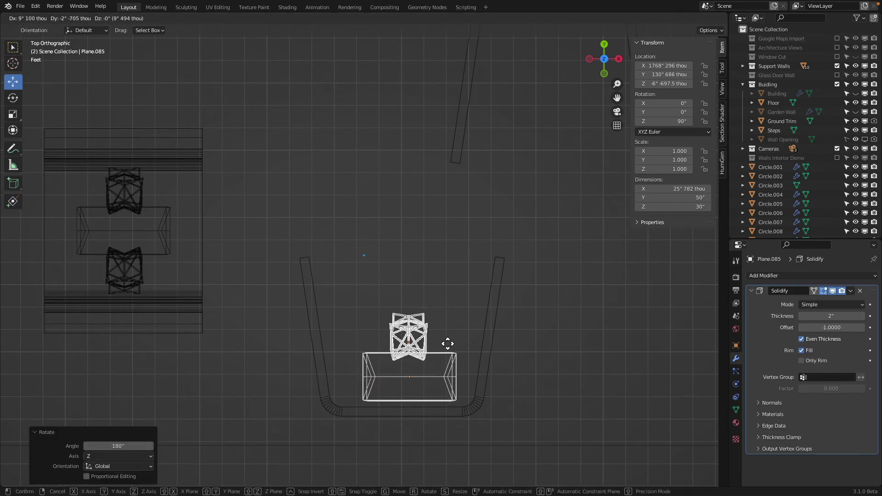
left_click(449, 341)
key("z")
scroll(435, 321, "down", 4)
key("shift+z")
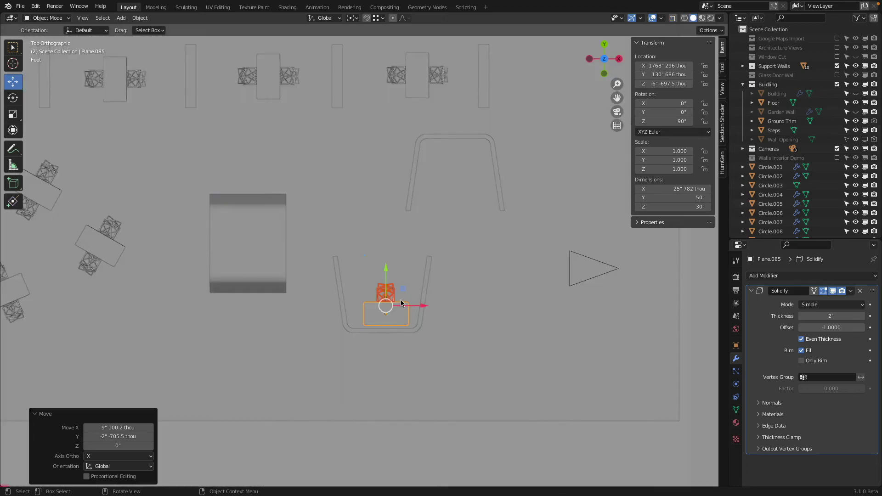
Lower the four top corner vertices of the partition around the desk, making it about 57 inches tall
middle_click_drag(401, 303, 592, 256)
key("a")
mouse_move(436, 228)
middle_mouse_down()
mouse_move(445, 214)
mouse_move(396, 203)
mouse_move(409, 167)
mouse_move(401, 167)
middle_mouse_up()
scroll(399, 202, "up", 3)
left_click(407, 172)
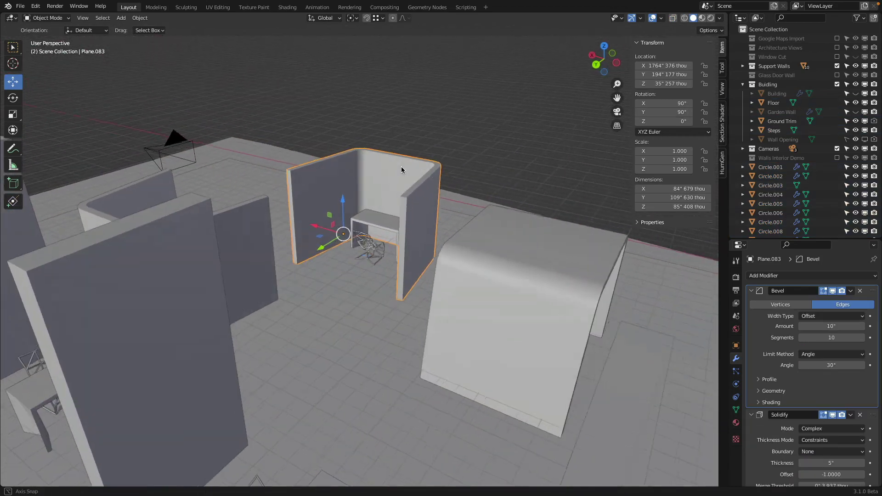
key("Tab")
left_click(286, 168)
left_click(360, 144, "shift")
left_click(445, 162, "shift")
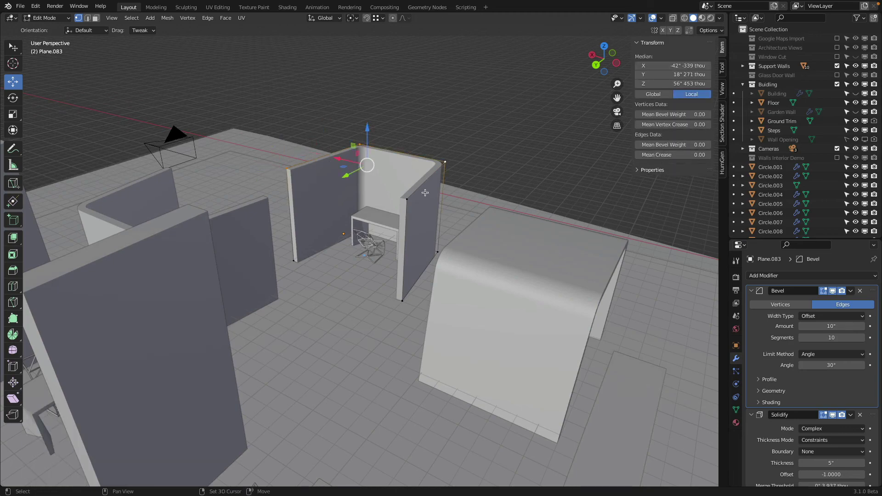
left_click(407, 199, "shift")
left_click_drag(380, 141, 388, 169)
key("Tab")
Delete the other upright partition, the one without a table inside
middle_click_drag(387, 169, 244, 209)
scroll(244, 211, "down", 3)
middle_click_drag(500, 235, 336, 240)
left_click(451, 266)
key("x")
left_click(451, 267)
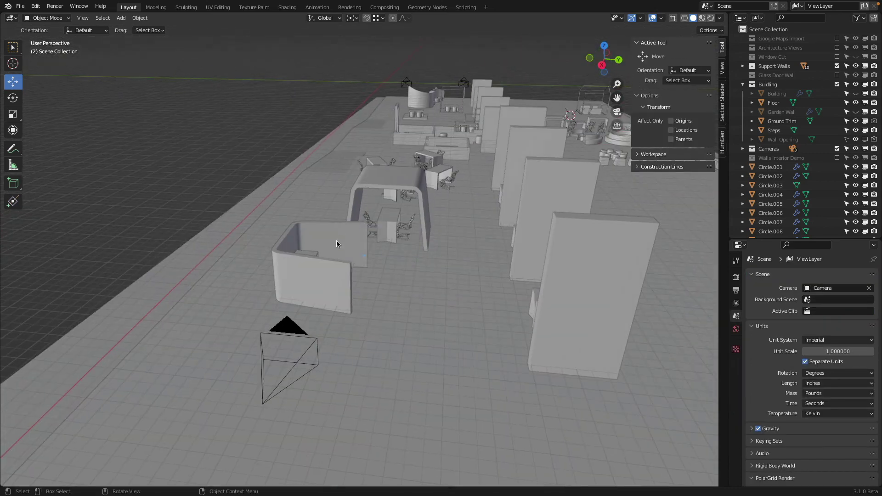
Lower the two top vertices at the partition's open end along Z so its side walls slope down
scroll(336, 242, "up", 3)
left_click(346, 235)
key("Tab")
left_click(368, 198)
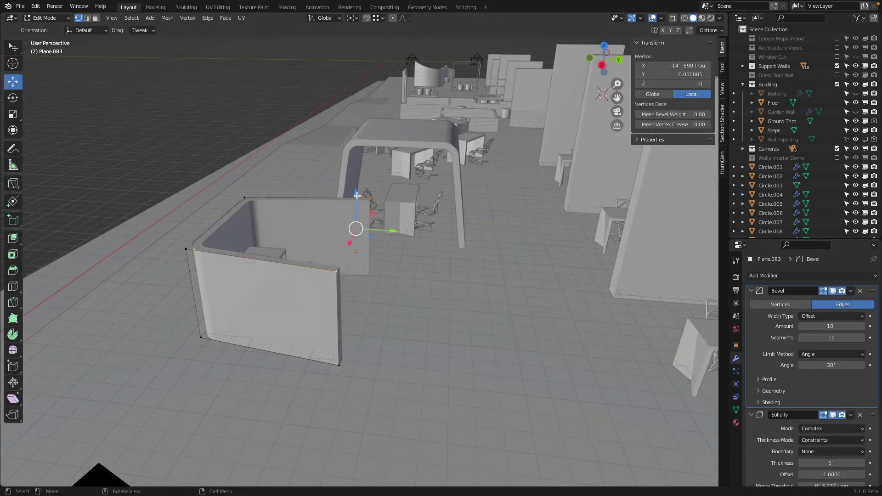
key("g")
key("z")
left_click(362, 256)
key("Tab")
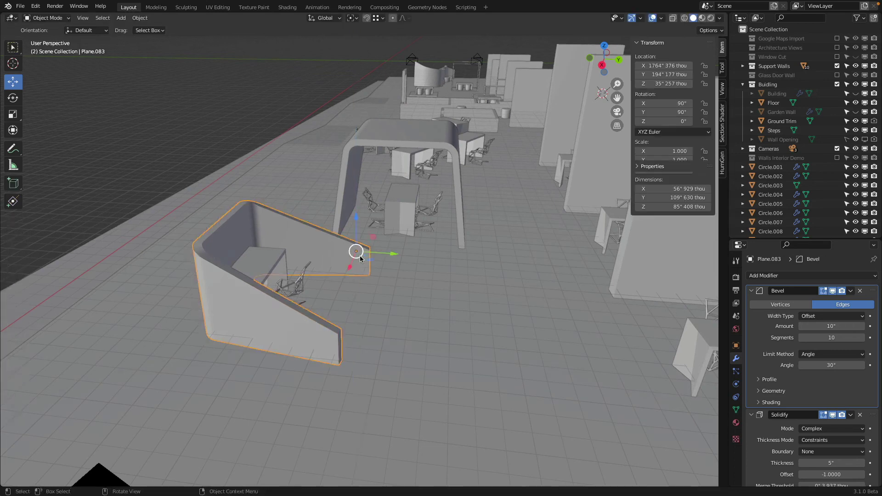
Lower all four top vertices of the desk partition along Z, making it about 42 inches tall, and return to Object Mode
mouse_move(361, 256)
middle_mouse_down()
mouse_move(350, 243)
mouse_move(360, 255)
middle_mouse_up()
key("Tab")
left_click(184, 219, "shift")
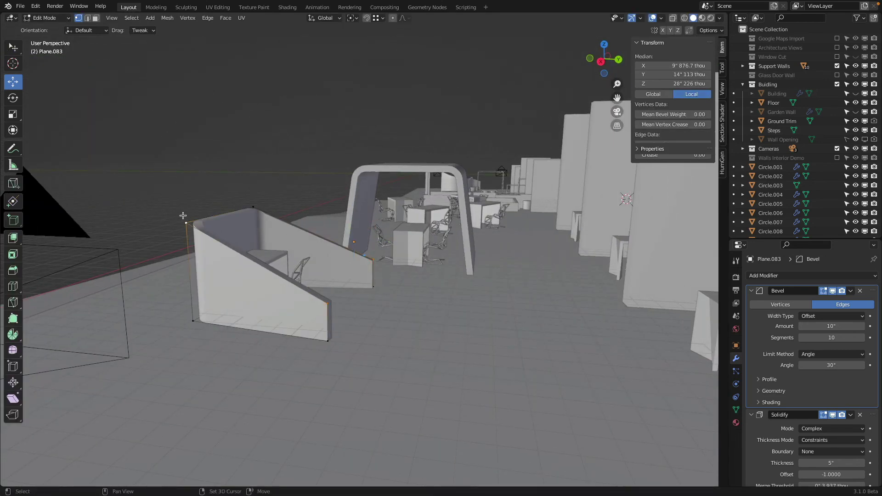
left_click(252, 205, "shift")
key("g")
key("z")
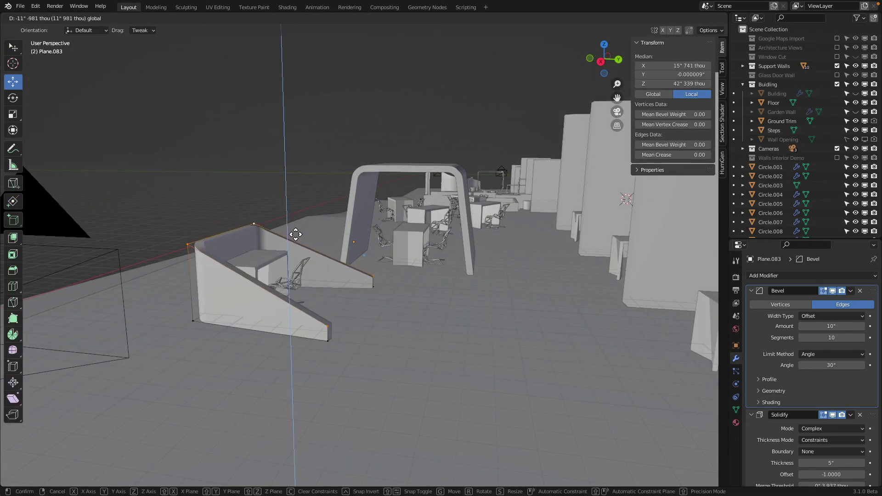
left_click(309, 241)
key("Tab")
Select the curved partition at the far end of the floor to review its modifier stack, collapsing the Solidify and Subdivision settings
middle_click_drag(345, 236, 372, 316)
scroll(329, 256, "down", 10)
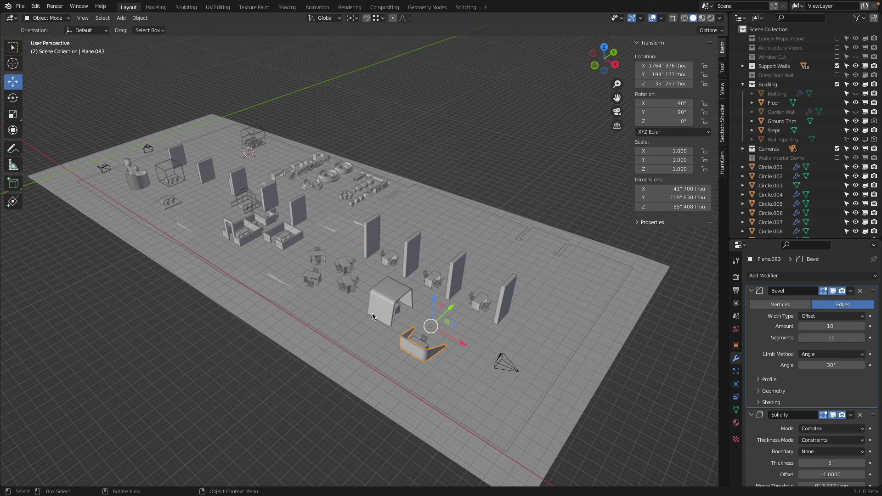
scroll(232, 229, "up", 2)
scroll(242, 186, "up", 3)
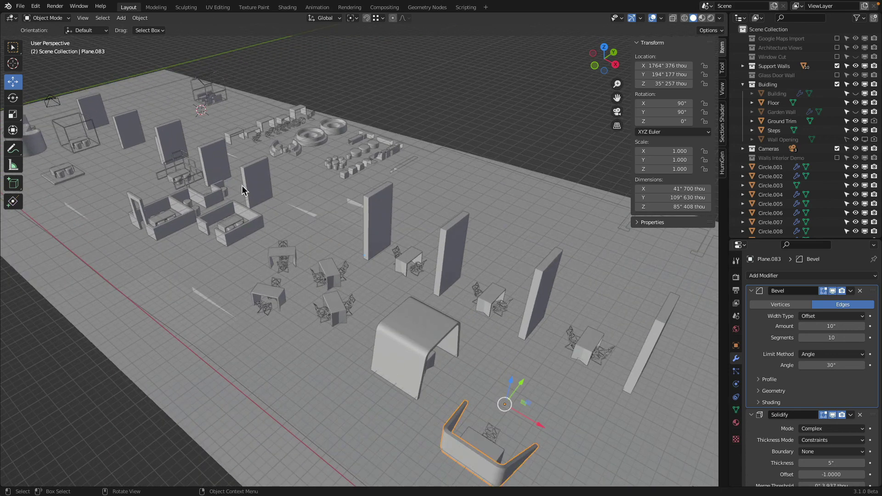
left_click(175, 157)
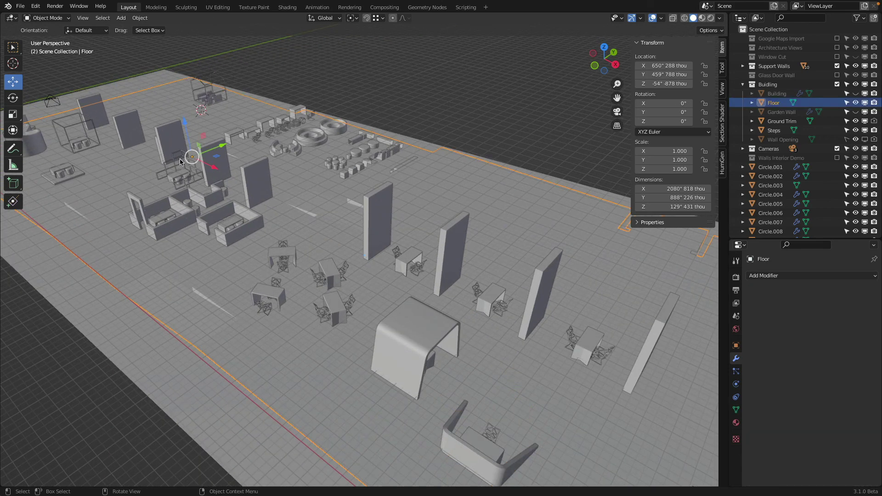
scroll(399, 199, "down", 3)
left_click(142, 171)
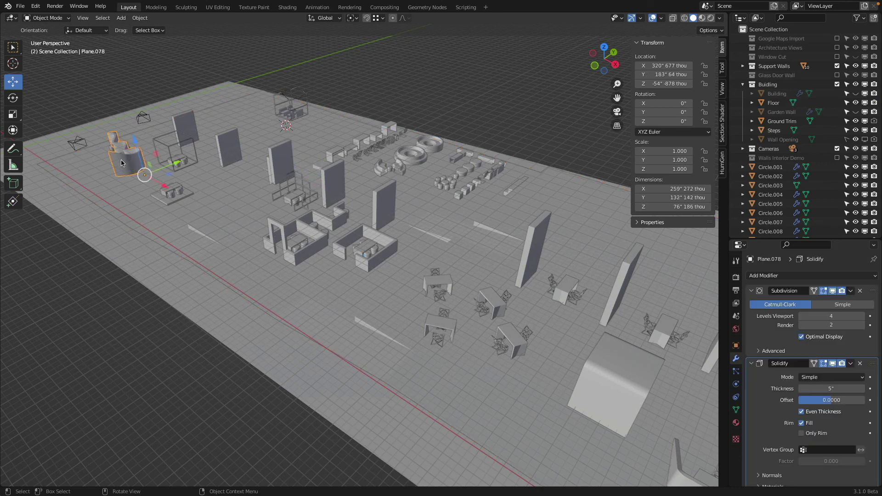
left_click(751, 363)
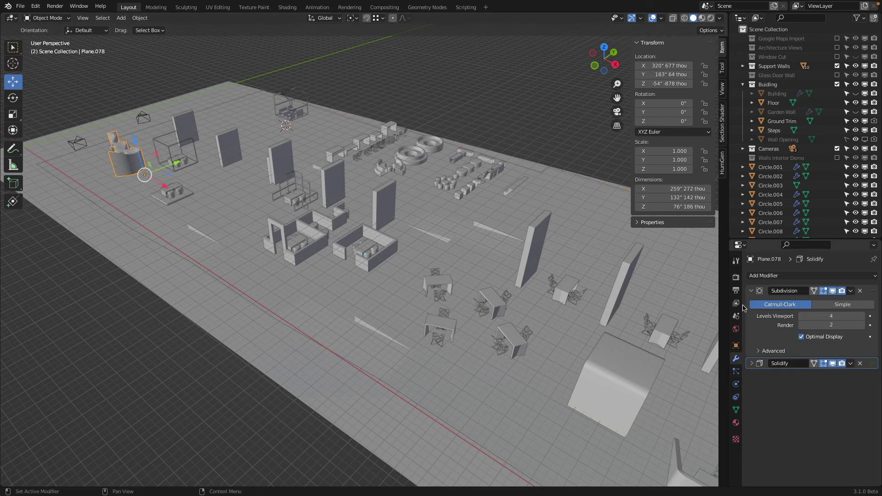
left_click(751, 291)
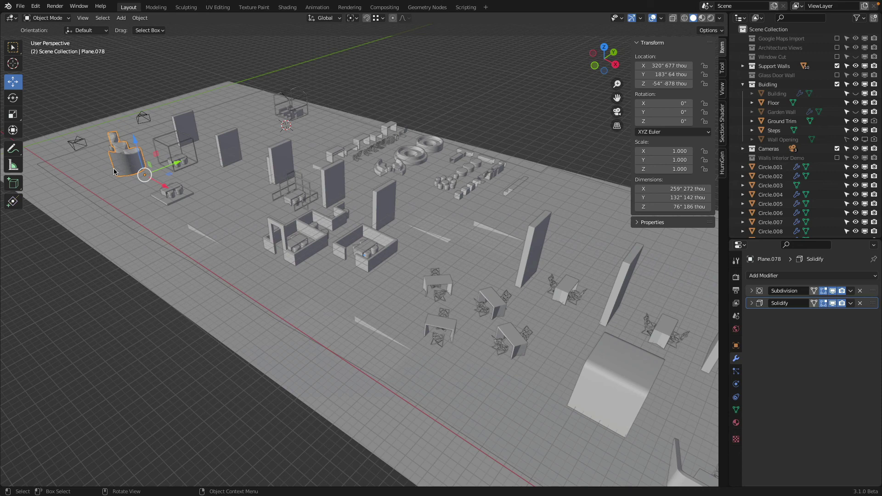
Show the Building object and preview the interior through the camera in rendered shading with nothing selected
key("KP_0")
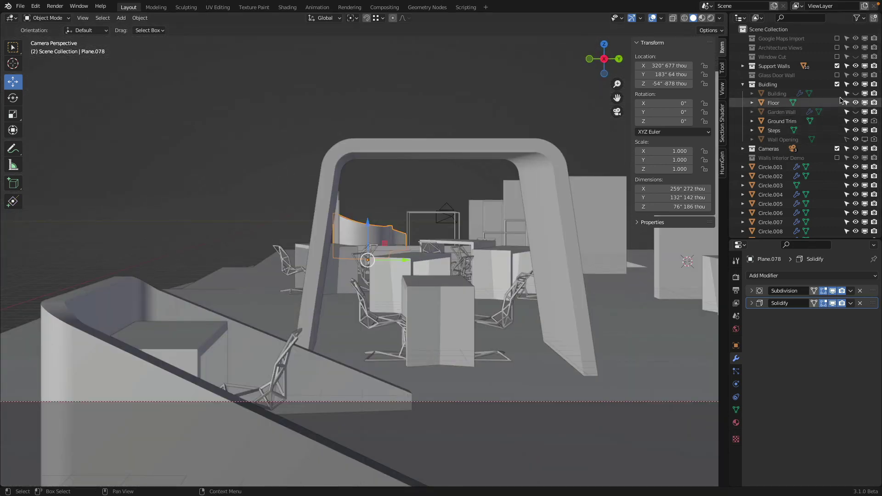
left_click(855, 93)
key("z")
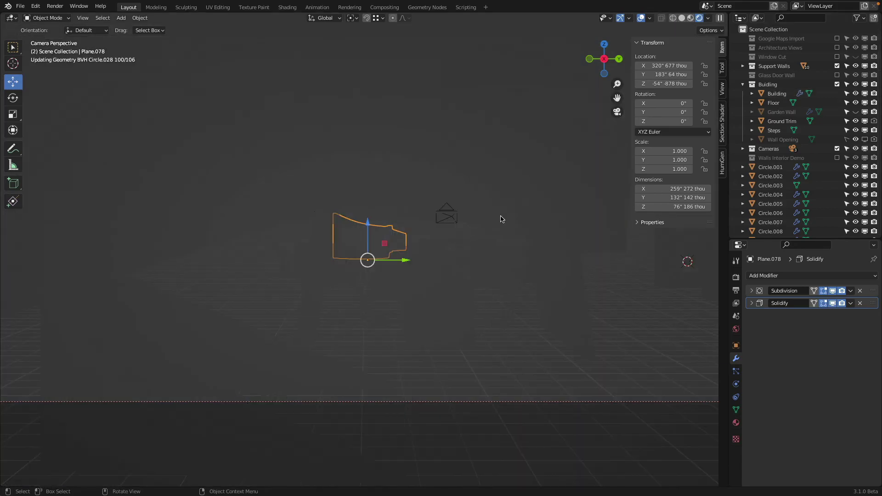
middle_click_drag(462, 215, 439, 215, "shift")
scroll(439, 215, "down", 3)
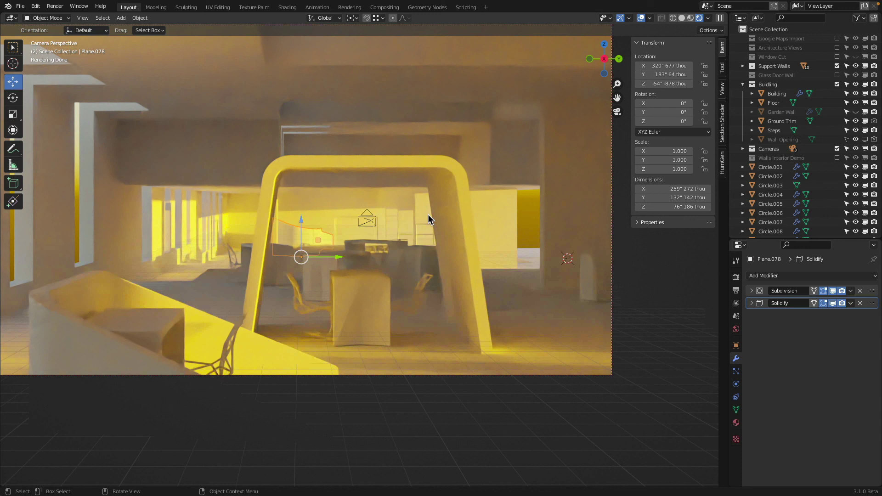
key("alt+a")
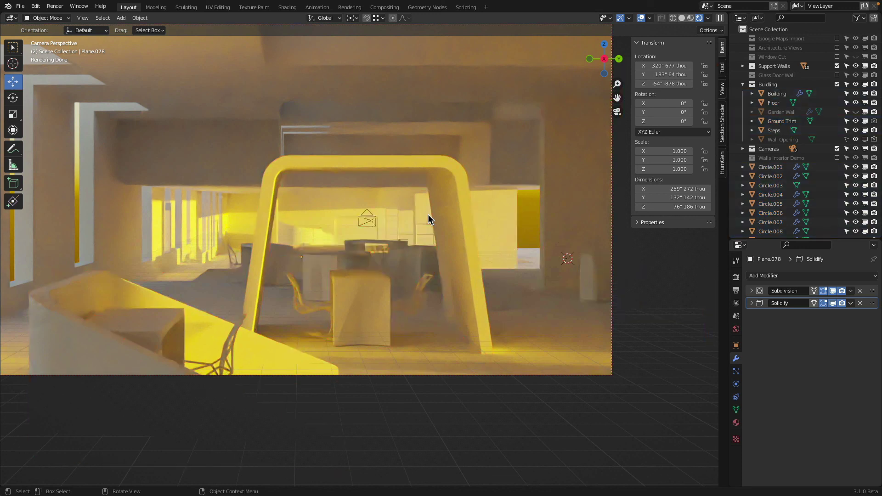